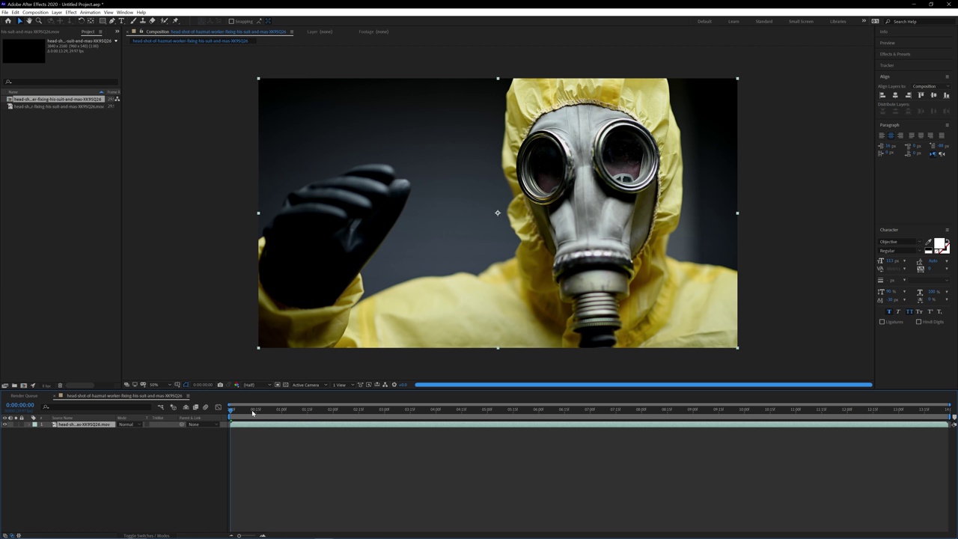
drag(252, 412, 191, 494)
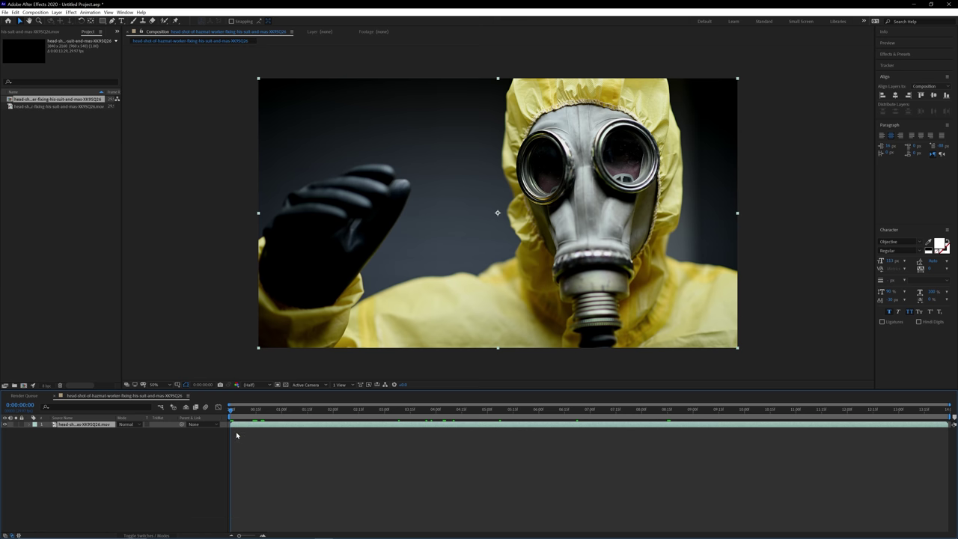
drag(236, 435, 152, 424)
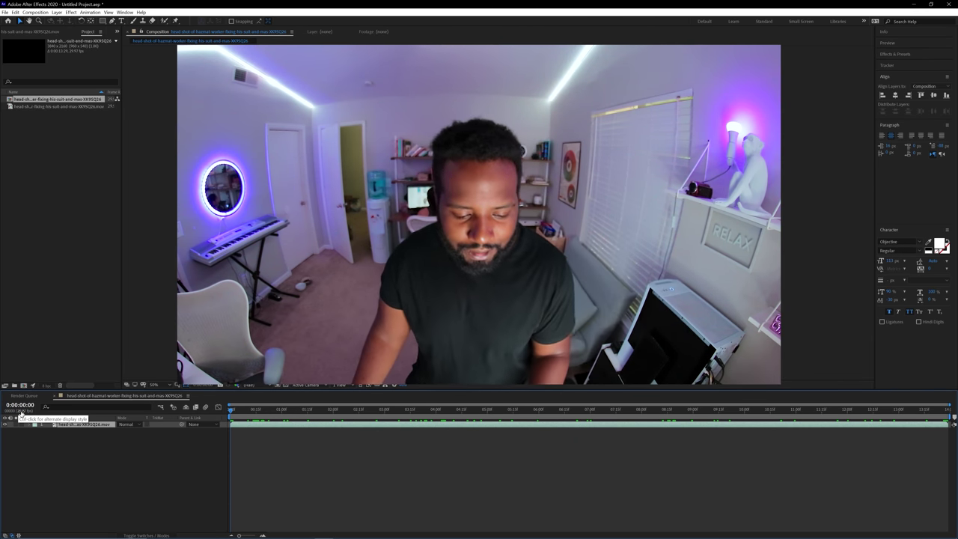
Step: Create a new adjustment layer above the gas-mask footage in the composition
click(100, 455)
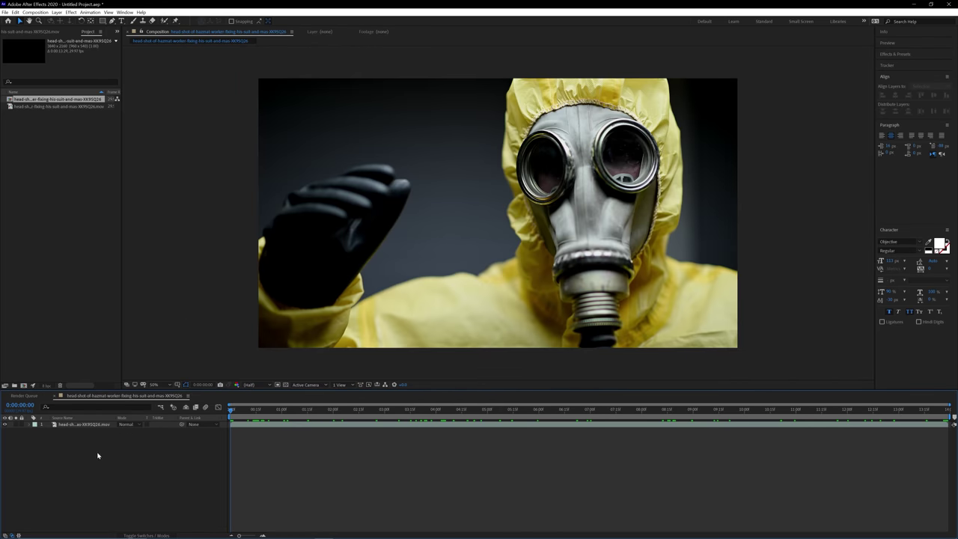
right_click(108, 452)
mouse_move(178, 455)
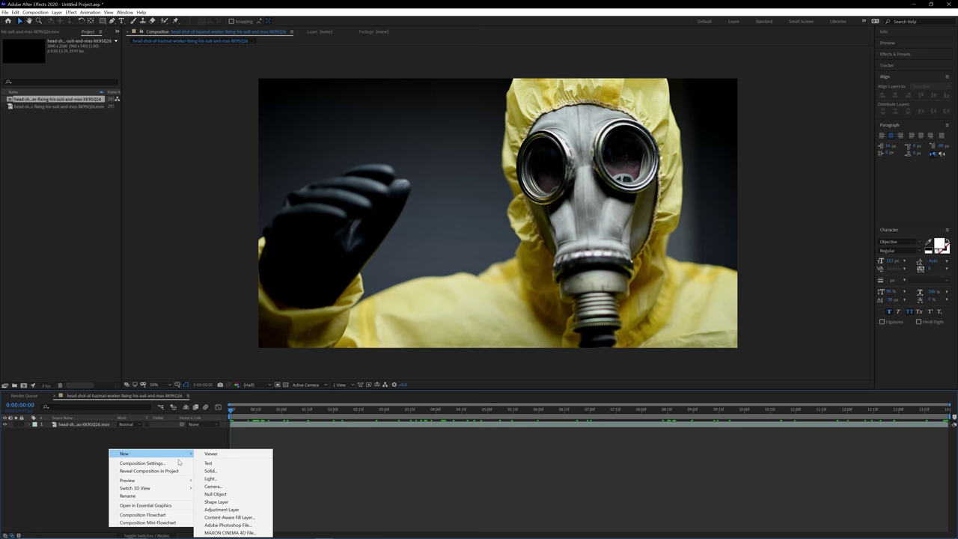
click(222, 510)
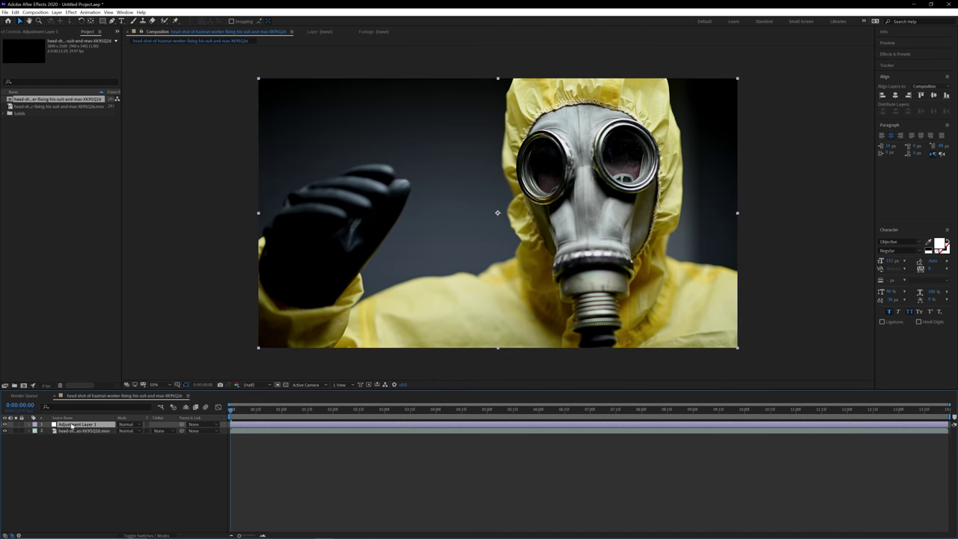
Step: Apply the Venetian Blinds transition effect to the adjustment layer
right_click(72, 425)
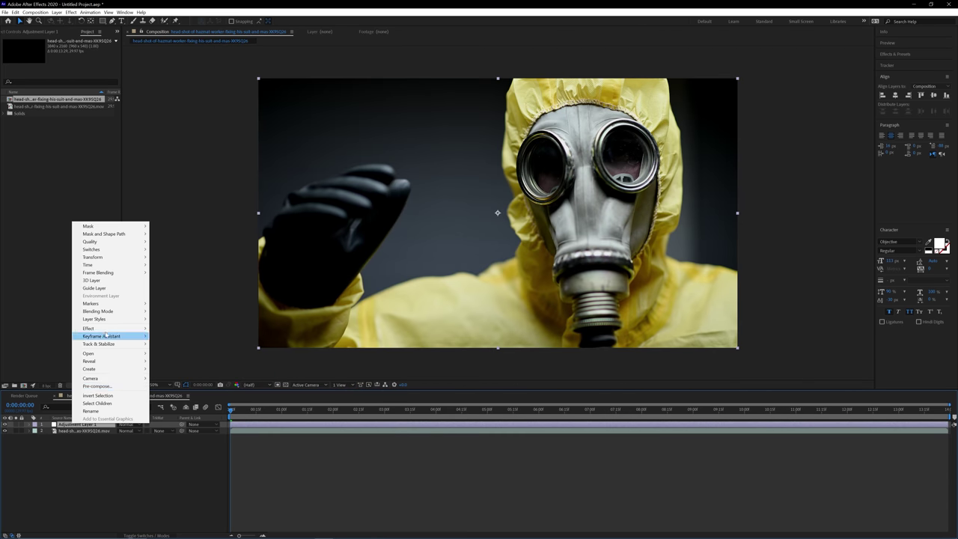
mouse_move(111, 330)
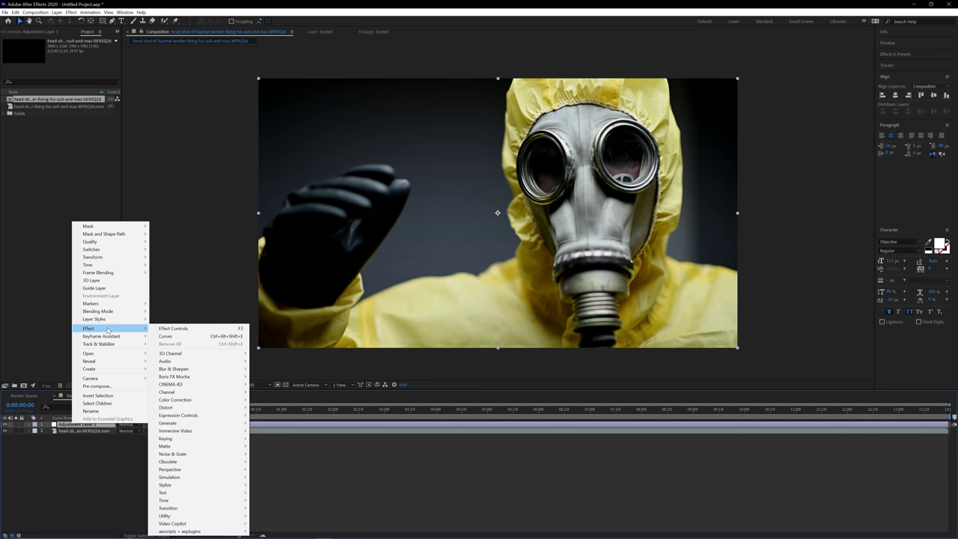
mouse_move(174, 511)
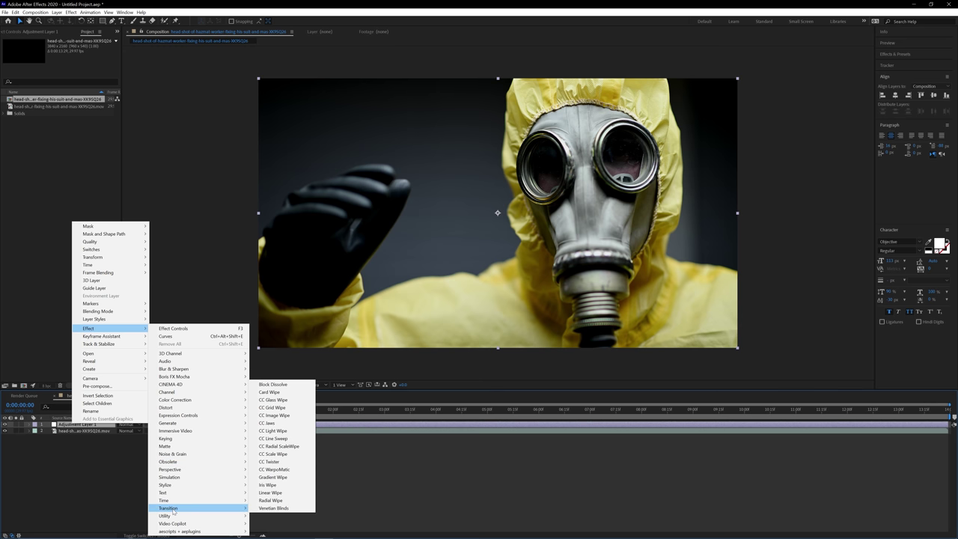
click(282, 511)
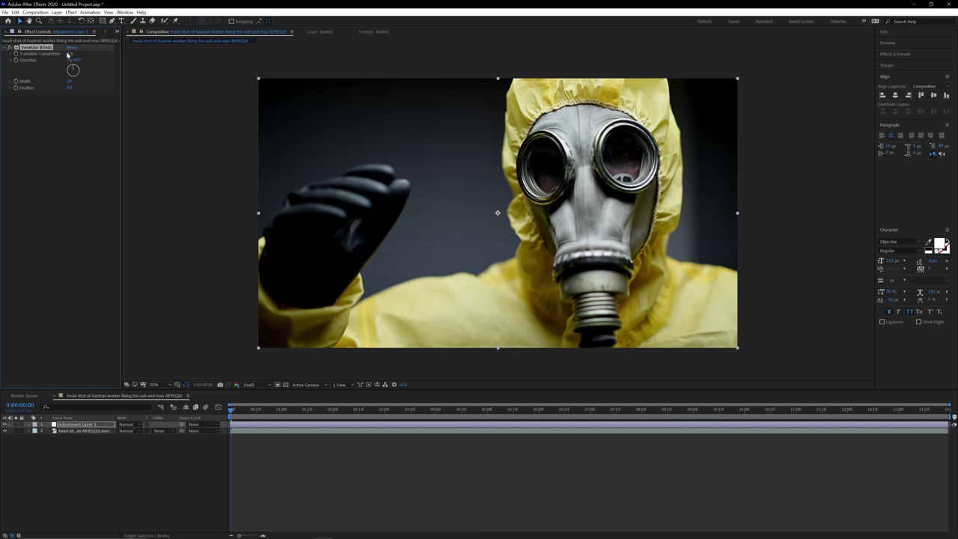
Step: Set the Venetian Blinds transition completion to 20% and its direction to 90° for horizontal lines
drag(66, 54, 78, 57)
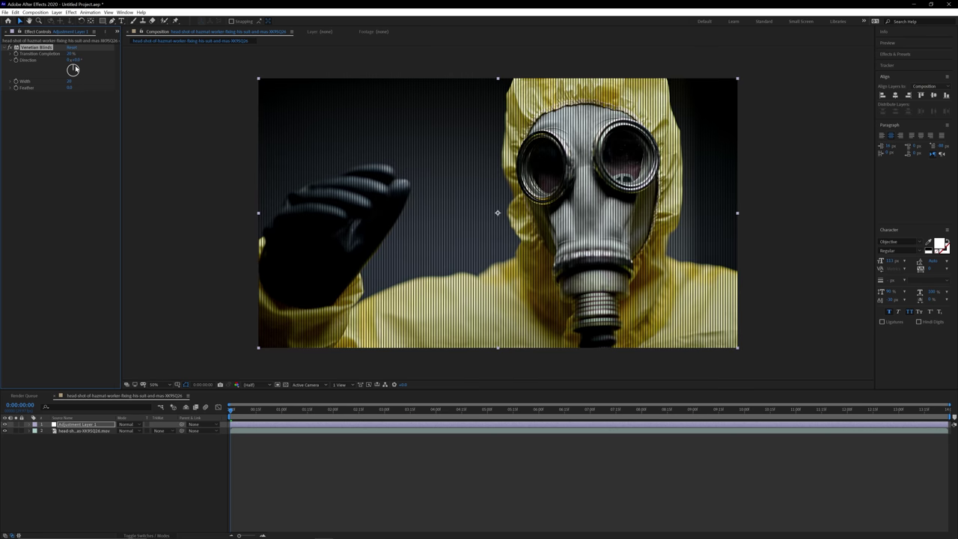
drag(73, 70, 73, 69)
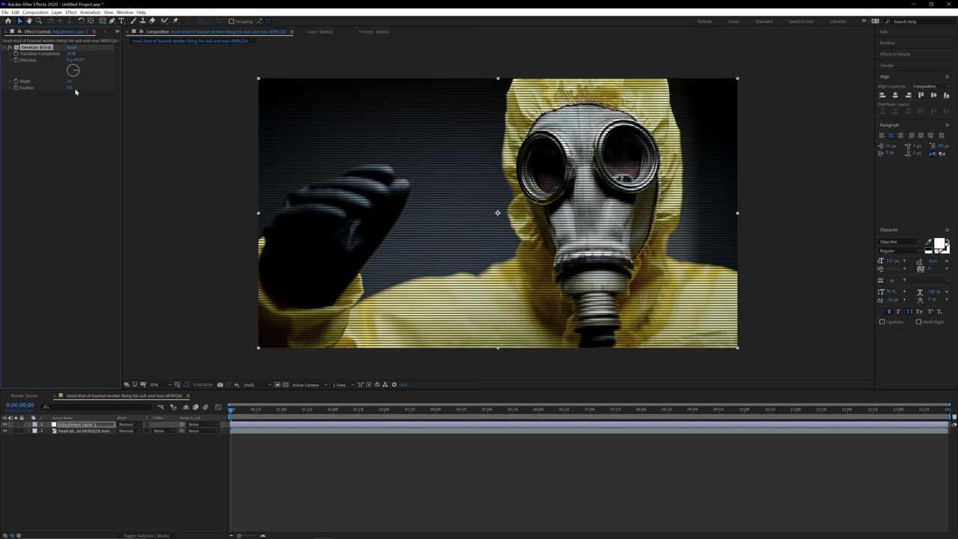
Step: Soften the edges of the horizontal lines by setting the Venetian Blinds feather to 10
scroll(339, 120, up, 5)
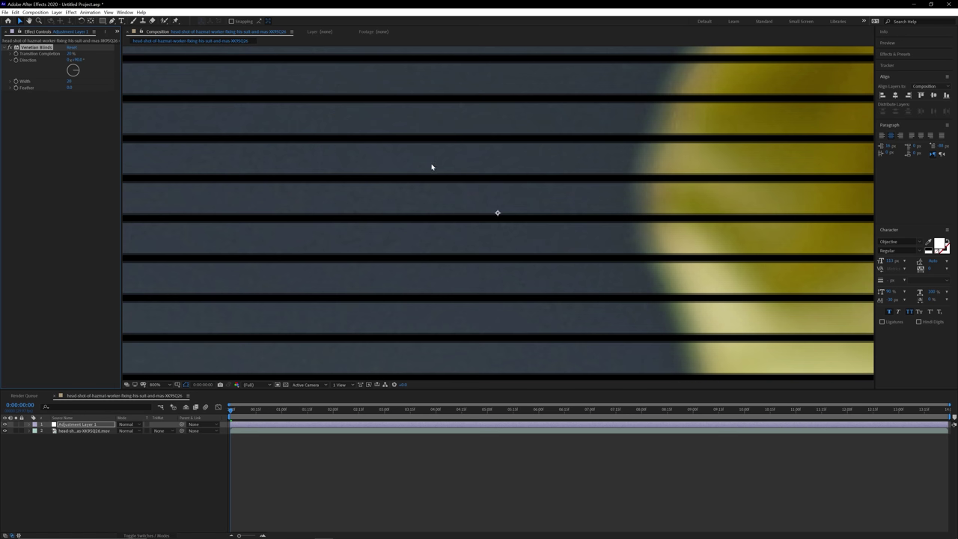
key(comma)
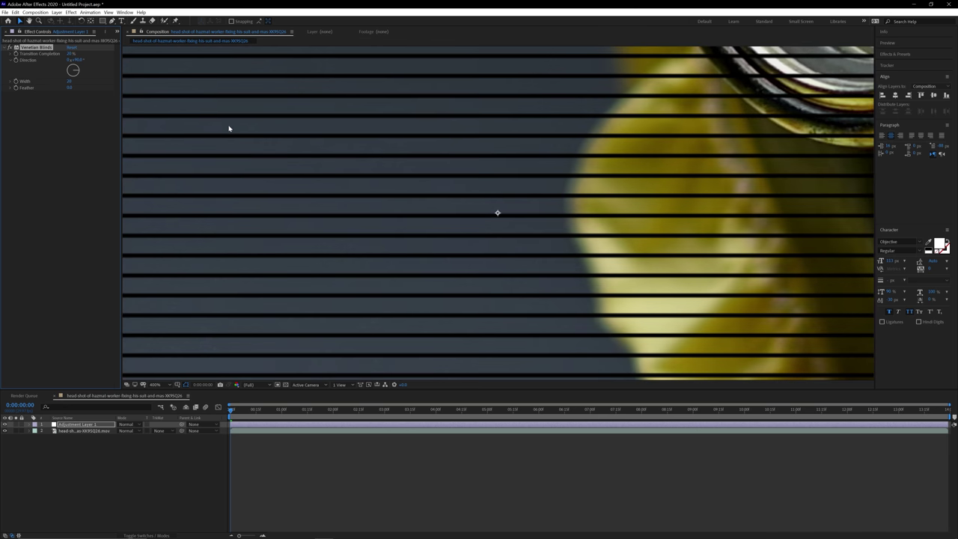
click(69, 88)
drag(72, 88, 77, 89)
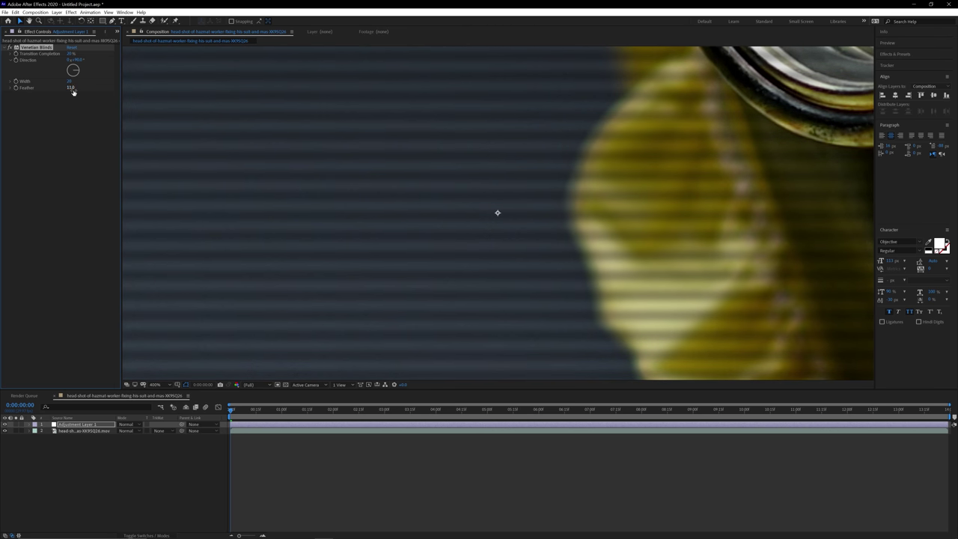
click(72, 88)
text(10)
key(Return)
Step: Examine the feathered scan lines close up and at full frame, comparing the image with the adjustment layer hidden and shown
key(comma)
key(period)
key(period)
scroll(647, 122, right, 10)
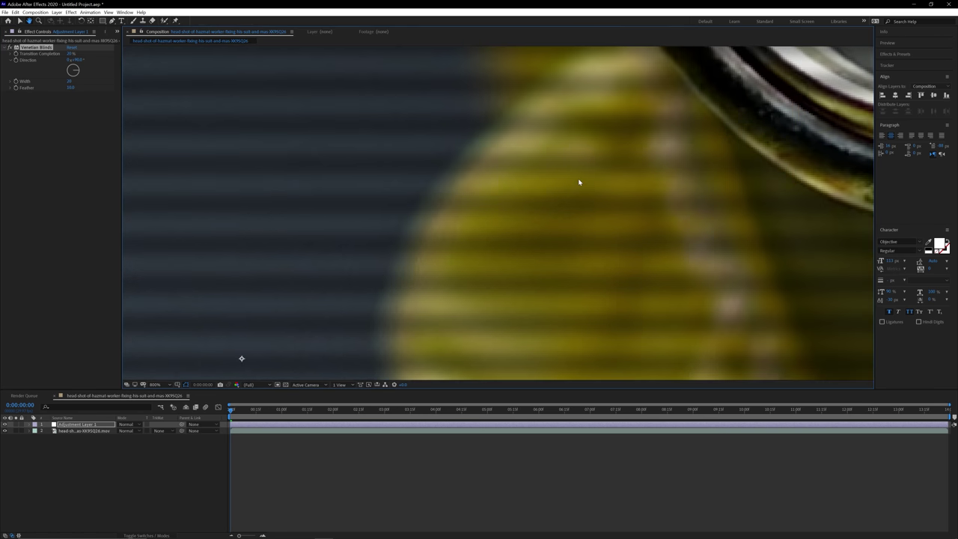
scroll(493, 166, right, 5)
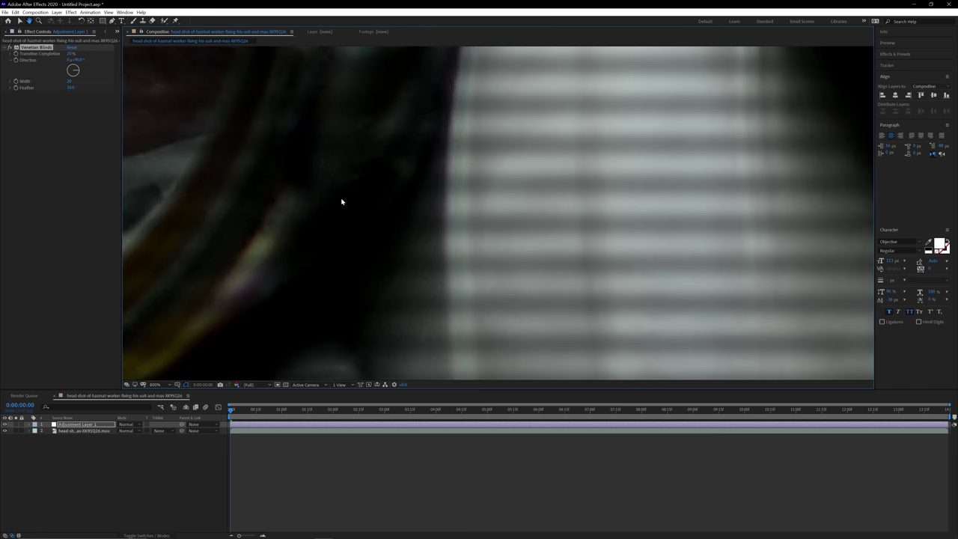
key(slash)
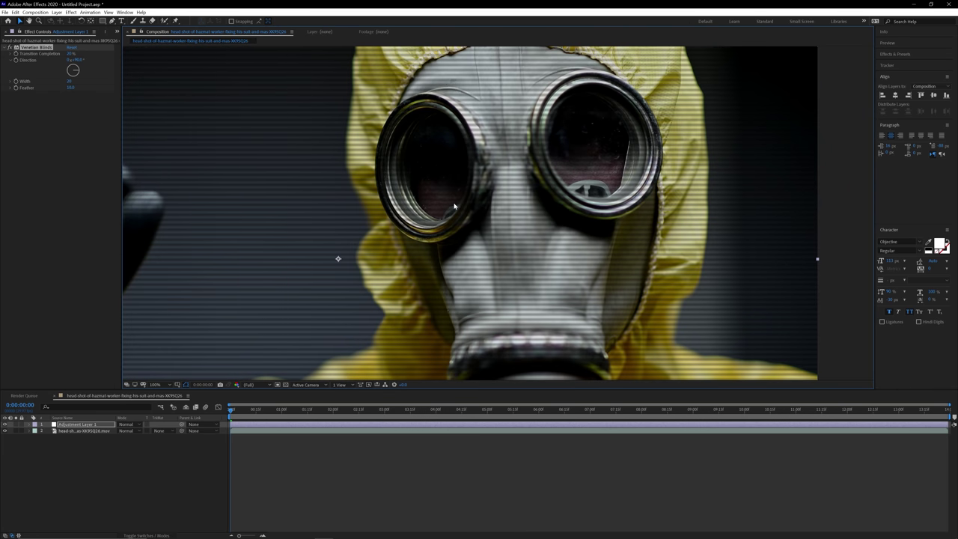
scroll(526, 193, up, 5)
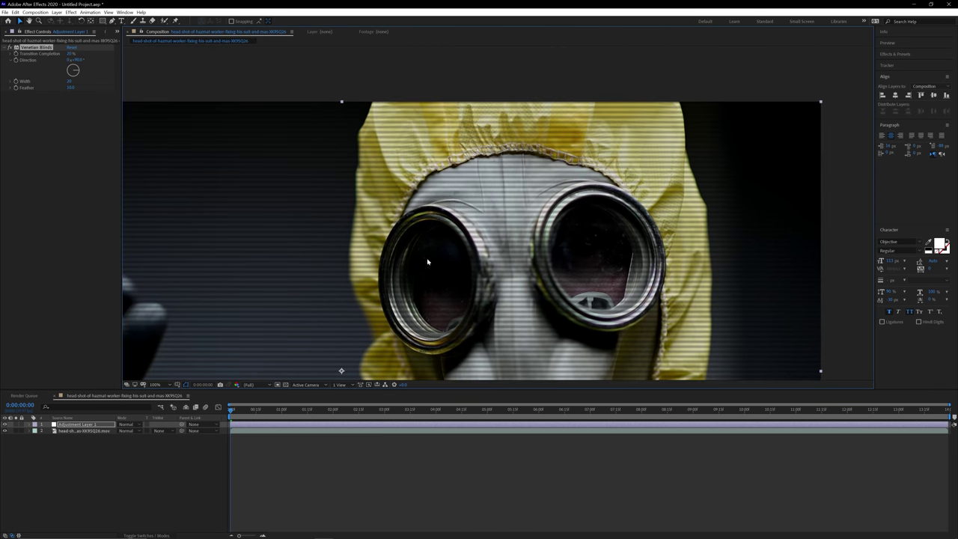
scroll(520, 194, up, 4)
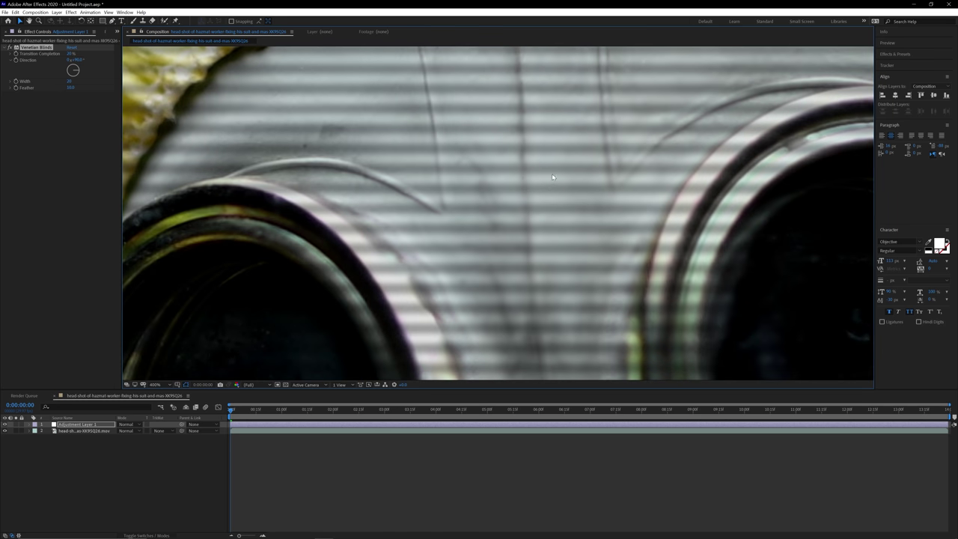
scroll(554, 171, down, 8)
scroll(554, 173, down, 1)
scroll(486, 179, down, 2)
scroll(449, 183, left, 2)
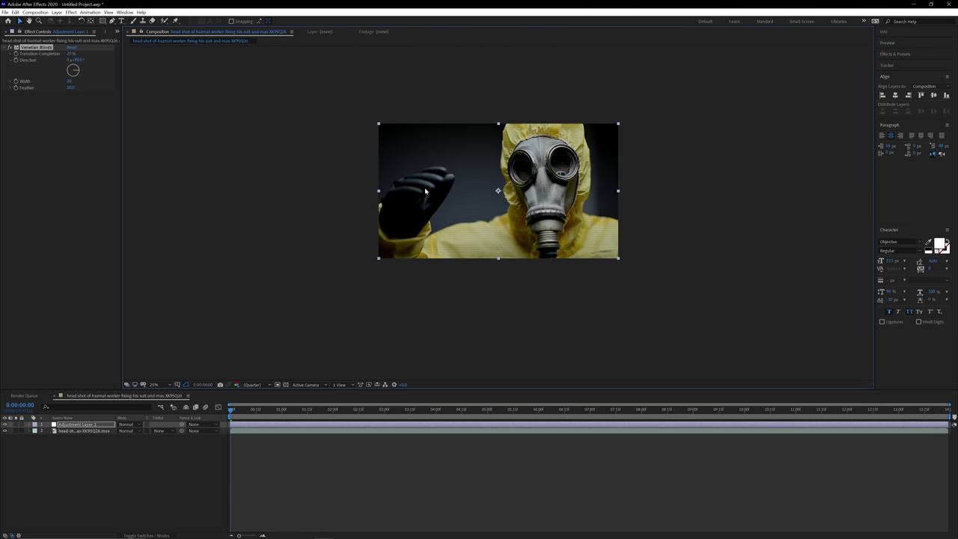
scroll(424, 187, up, 2)
scroll(381, 248, up, 2)
scroll(382, 248, right, 1)
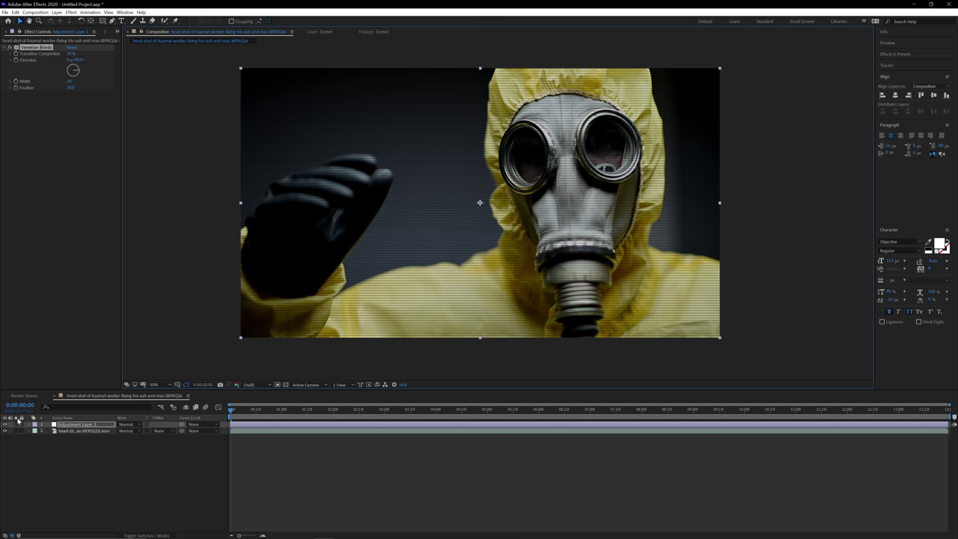
click(5, 425)
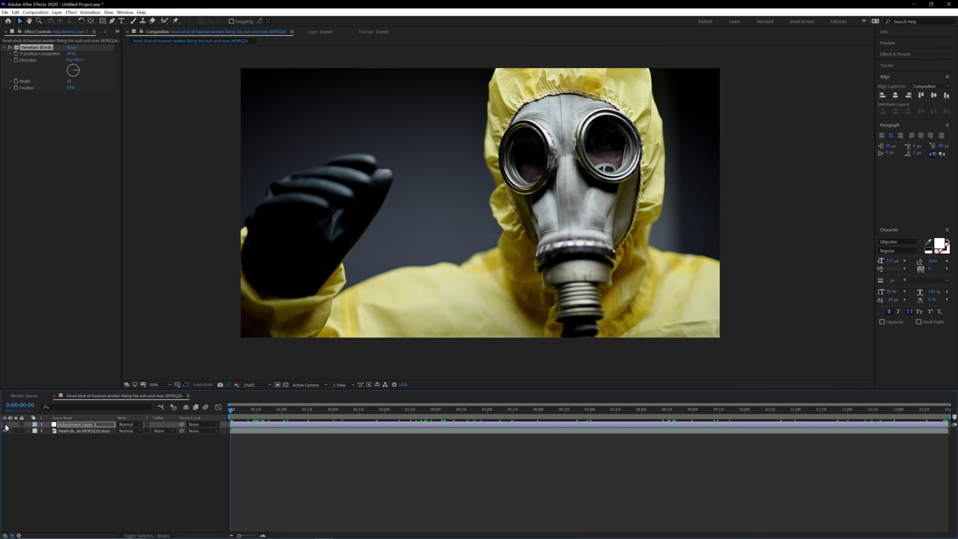
click(5, 424)
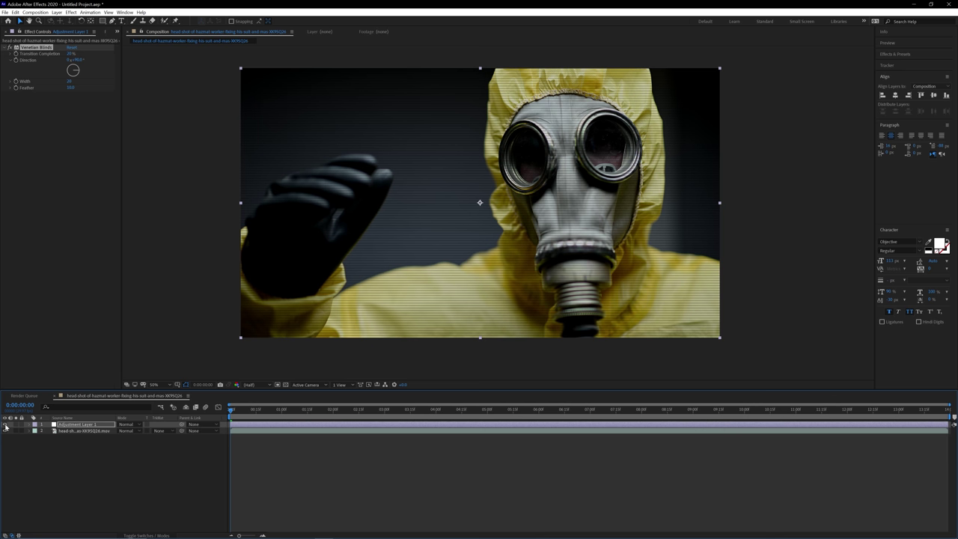
Step: Rename the adjustment layer as CC
click(81, 425)
right_click(81, 425)
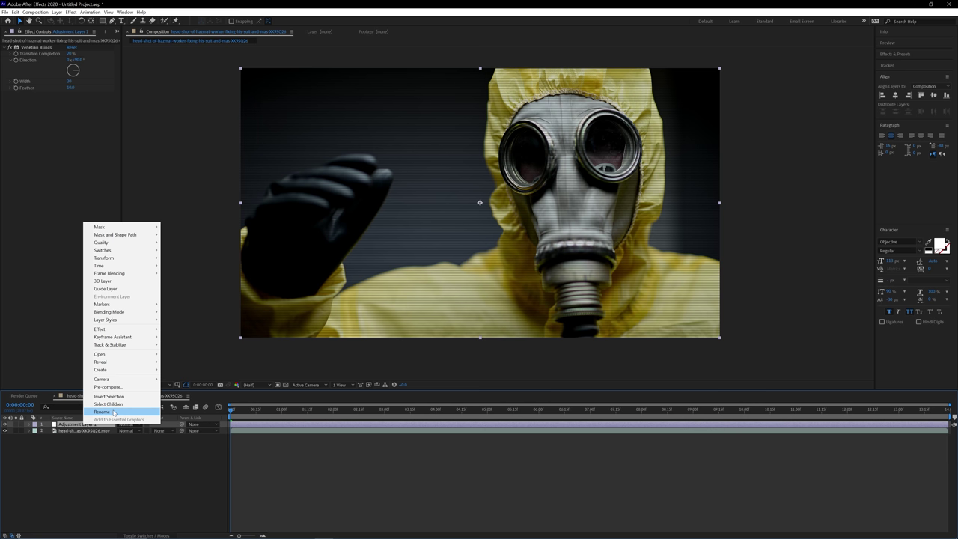
click(102, 411)
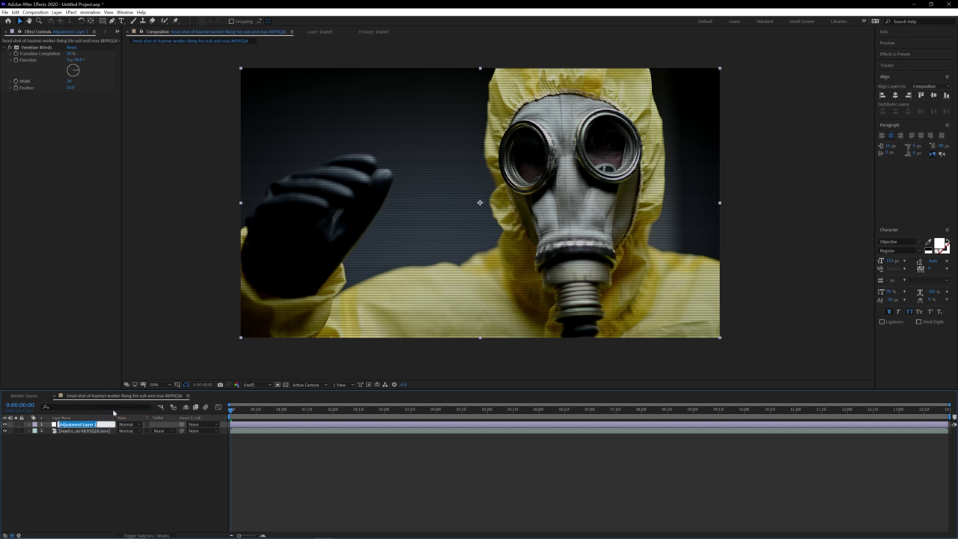
text(CC)
key(Return)
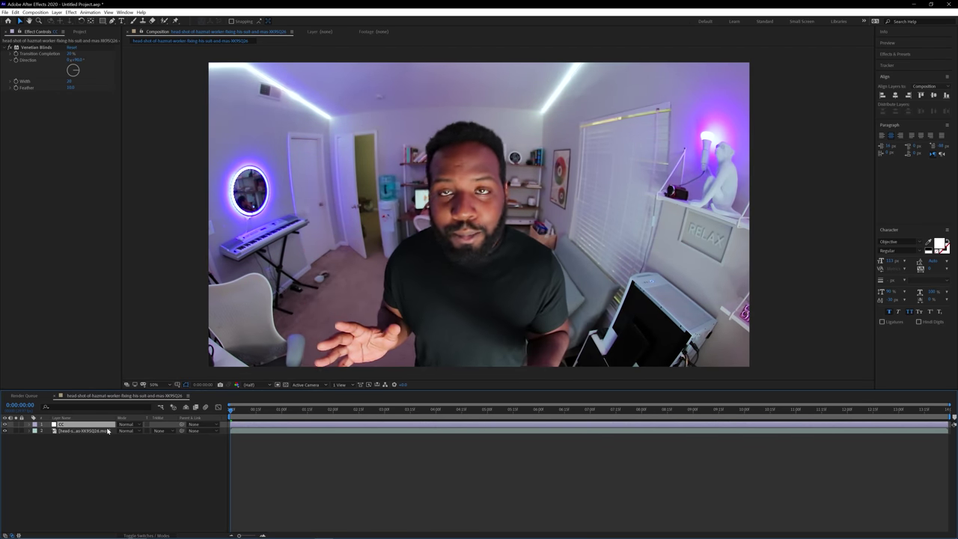
Step: Apply the Tint color correction effect to the CC adjustment layer
right_click(66, 425)
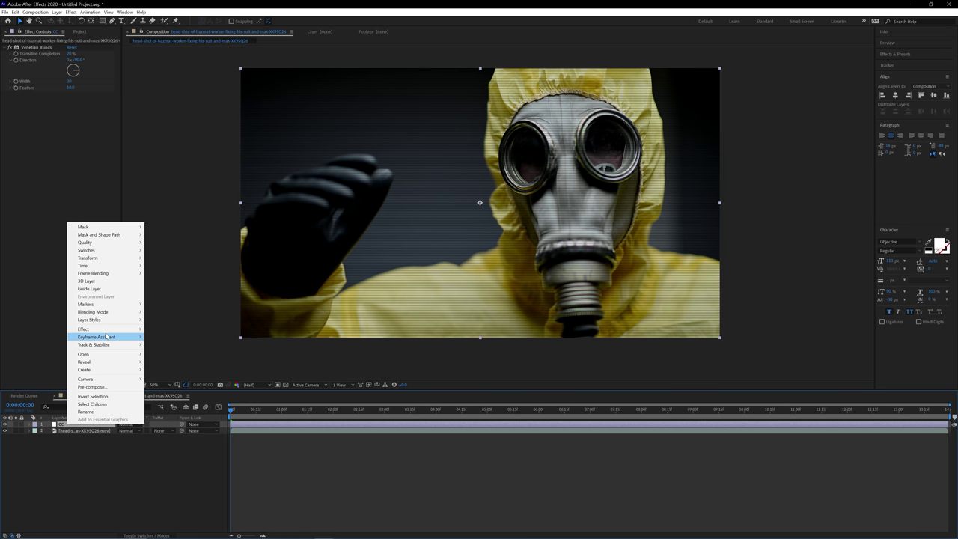
mouse_move(110, 329)
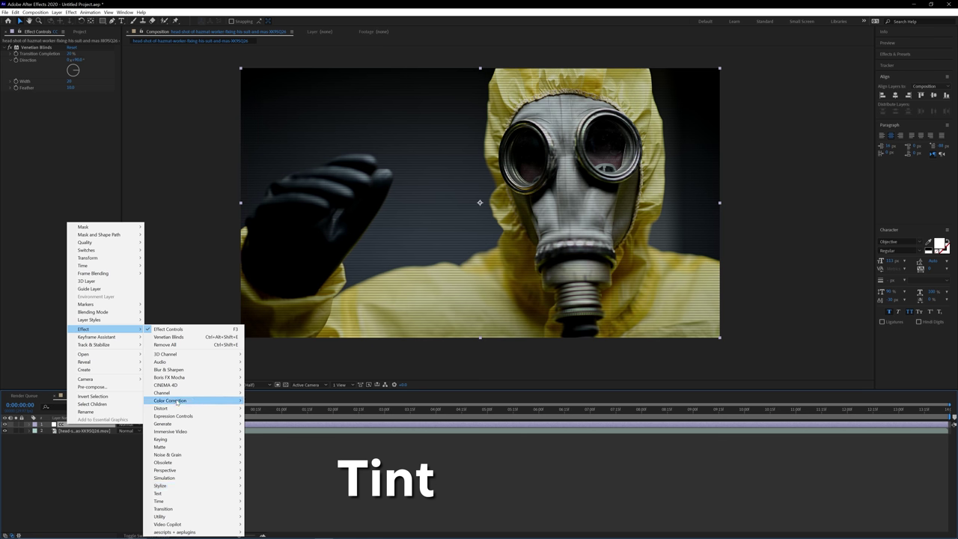
mouse_move(177, 402)
click(273, 378)
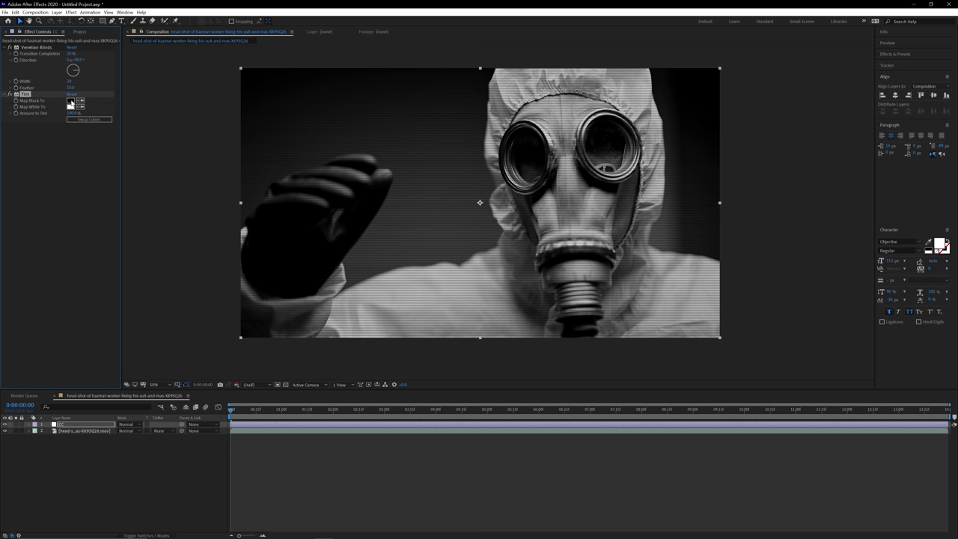
Step: Set the Tint effect's Map Black To color to pure red, FF0000
click(71, 101)
double_click(206, 225)
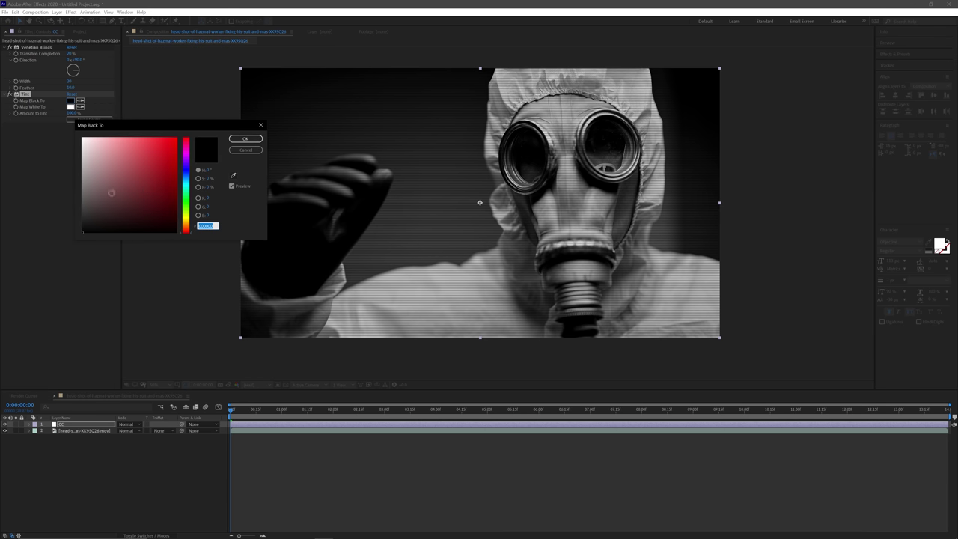
text(A51515)
key(Return)
drag(165, 171, 194, 125)
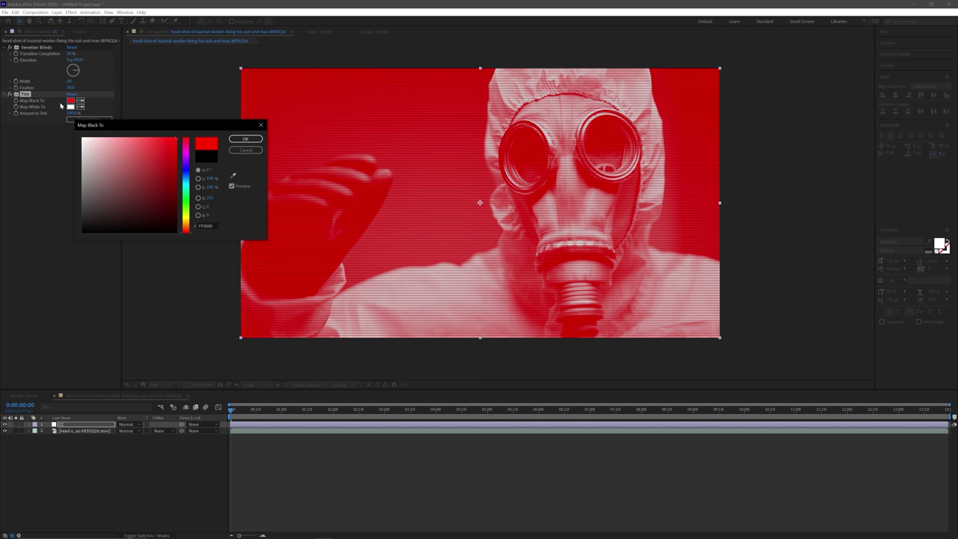
click(244, 139)
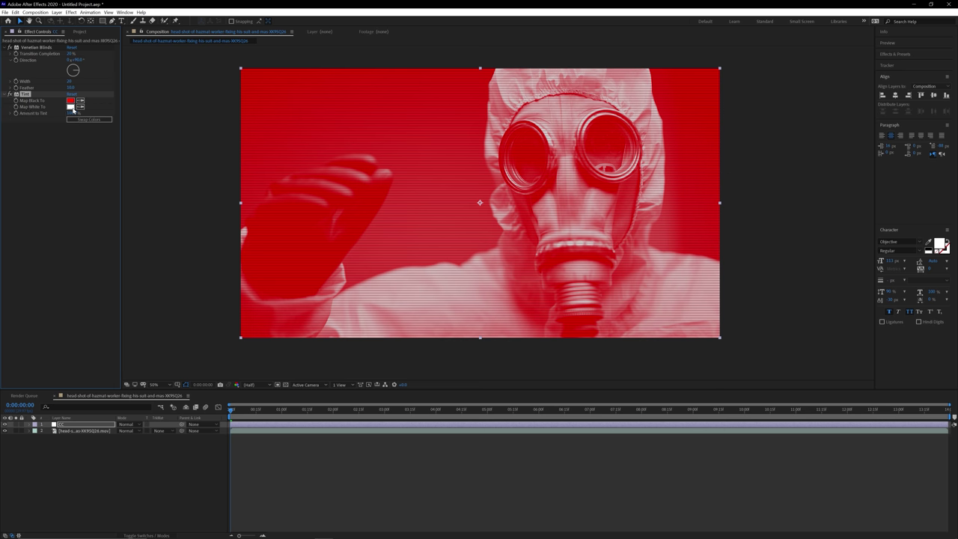
Step: Set the Tint effect's Map White To color to a fully saturated bright green, 10FF00
click(72, 109)
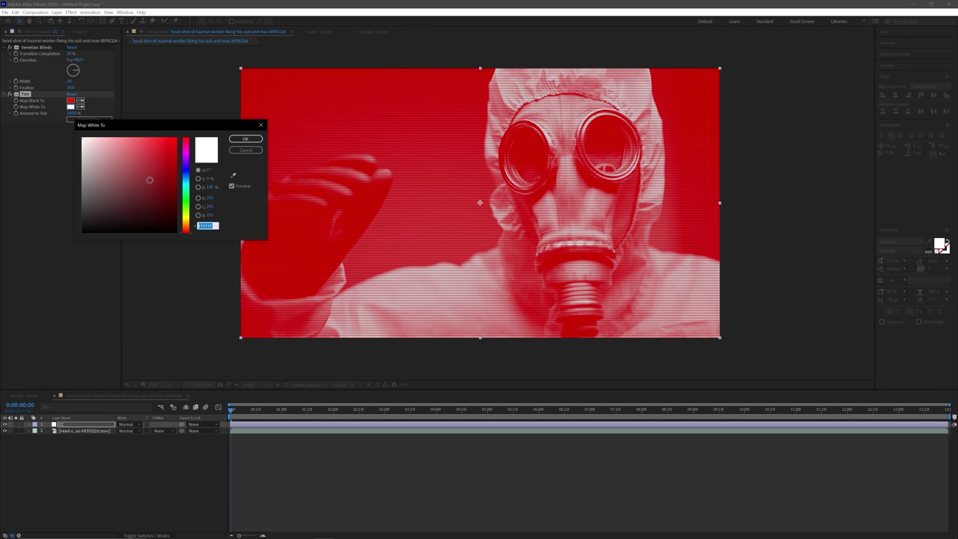
click(188, 204)
drag(113, 194, 176, 138)
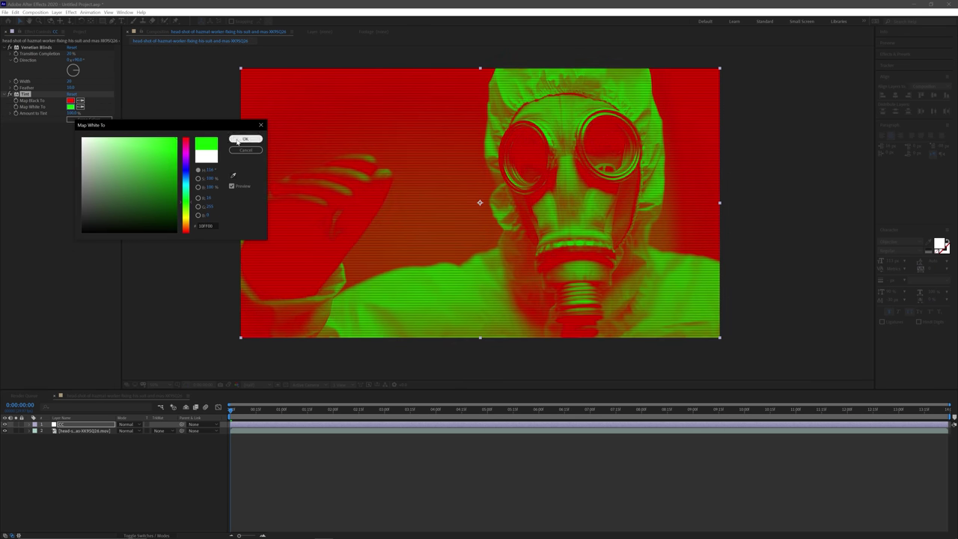
click(245, 139)
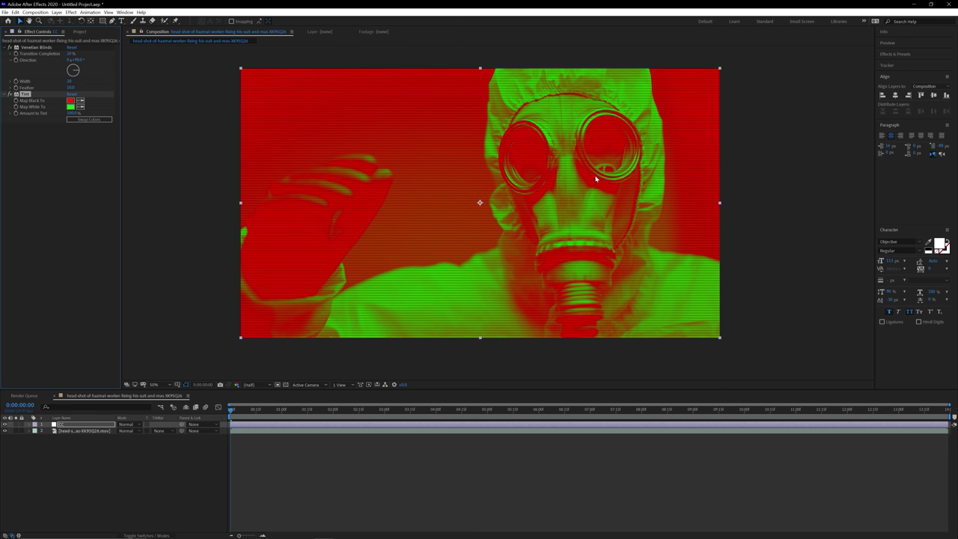
Step: Set the Tint effect's Amount to Tint to 5%
mouse_move(76, 114)
mouse_down()
mouse_move(55, 122)
mouse_move(90, 119)
mouse_move(61, 122)
mouse_up()
click(73, 114)
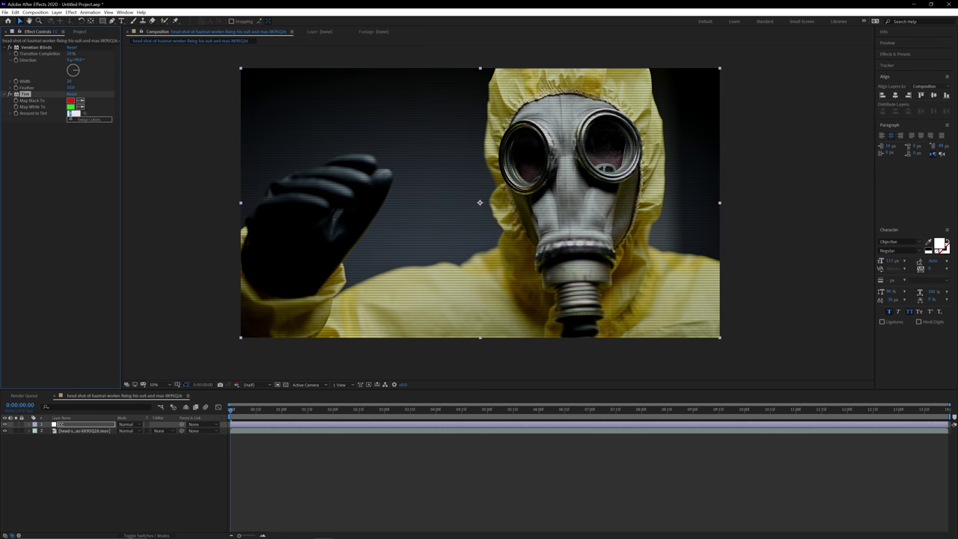
text(5)
key(Return)
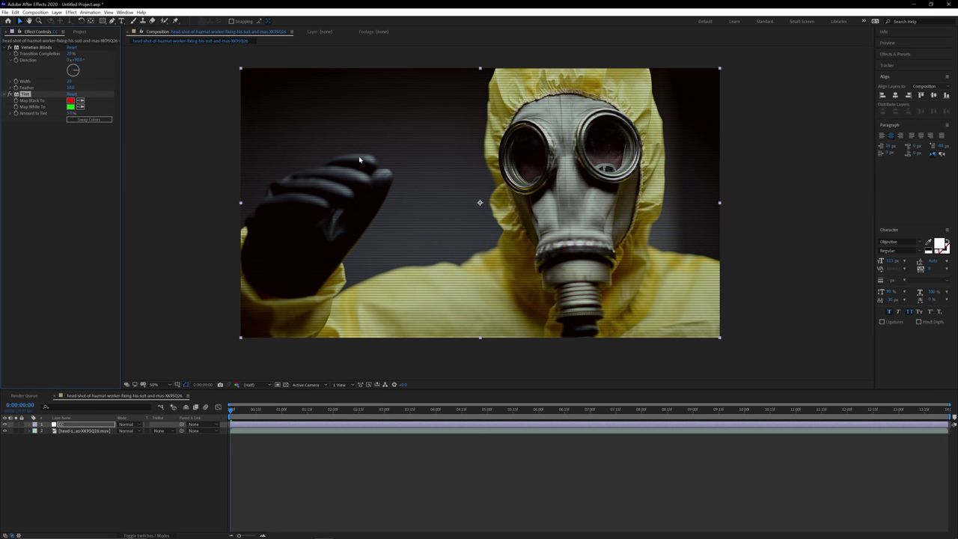
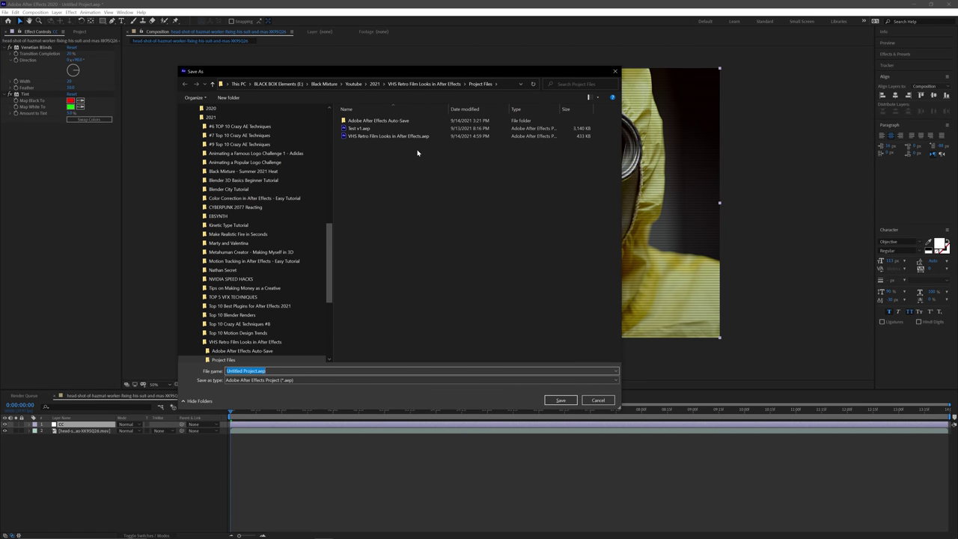
Step: Save the project as VHS Retro Film Looks Tutorial in the Project Files folder
text(VHS Retro Film)
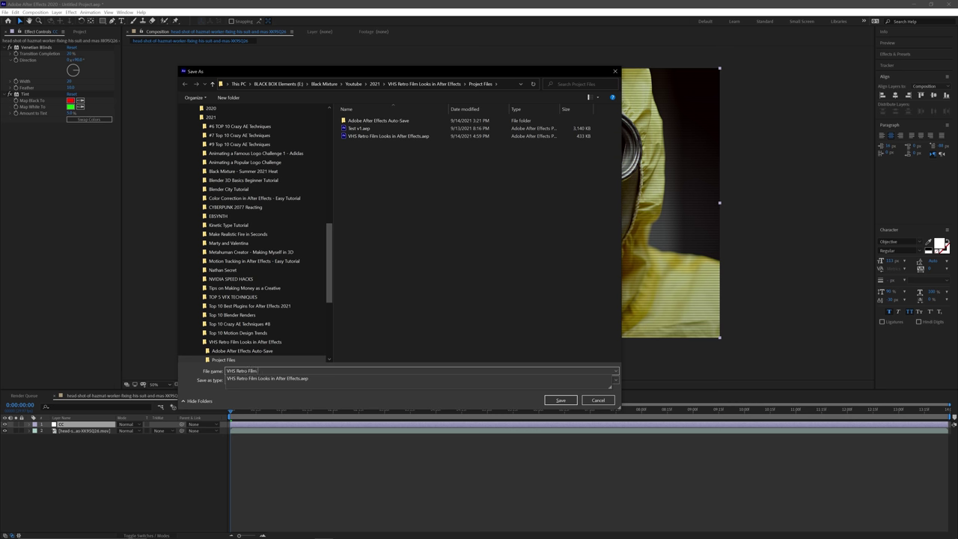
text( Looks Tutorial)
key(Return)
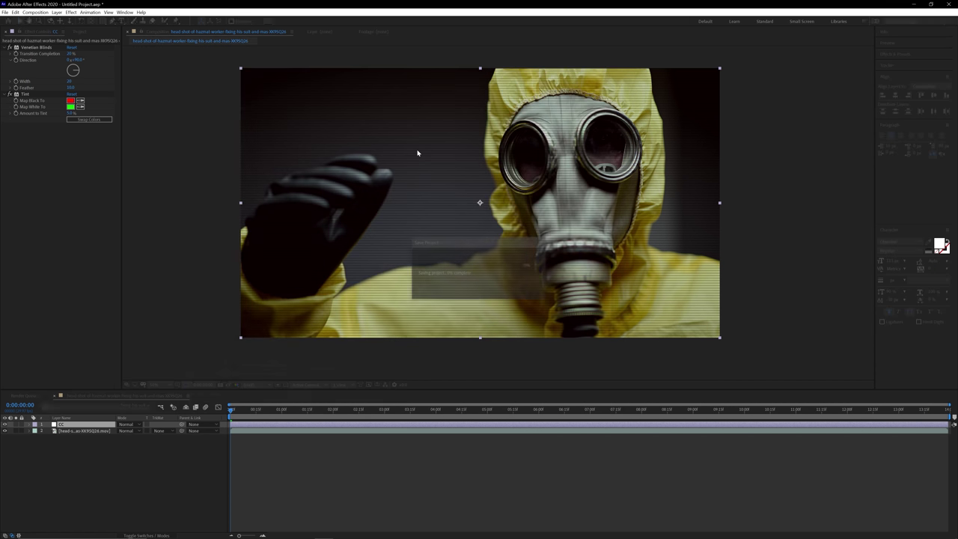
Step: Apply the Curves color correction effect to the CC adjustment layer
right_click(83, 427)
mouse_move(118, 331)
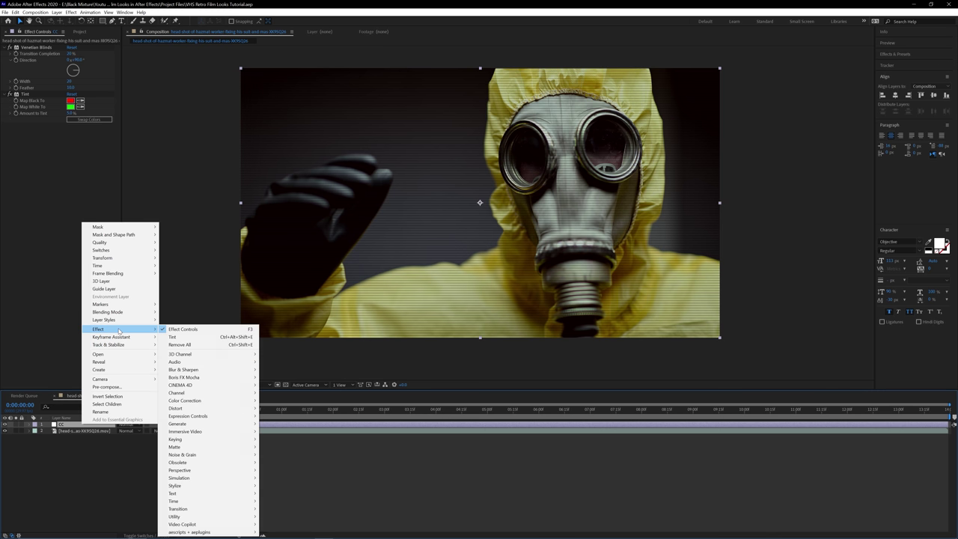
mouse_move(192, 401)
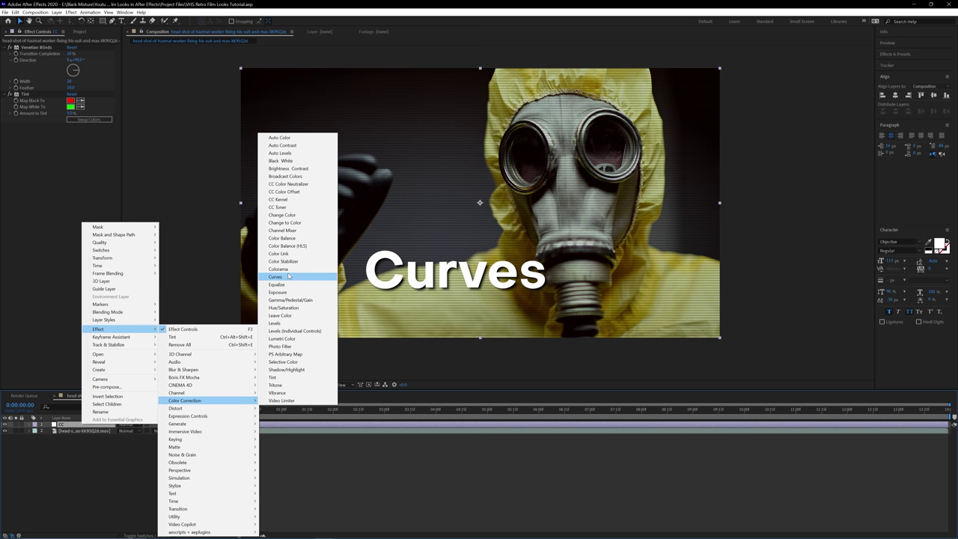
click(285, 278)
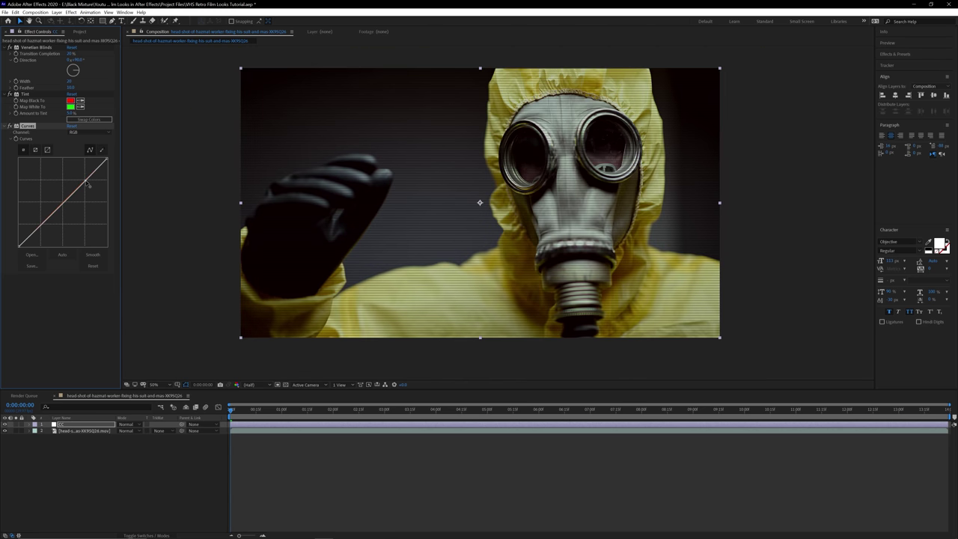
Step: Shape the RGB curve for more contrast by raising the highlights and pulling the shadows slightly down
mouse_move(87, 181)
mouse_down()
mouse_move(88, 163)
mouse_move(86, 180)
mouse_up()
drag(86, 182, 79, 174)
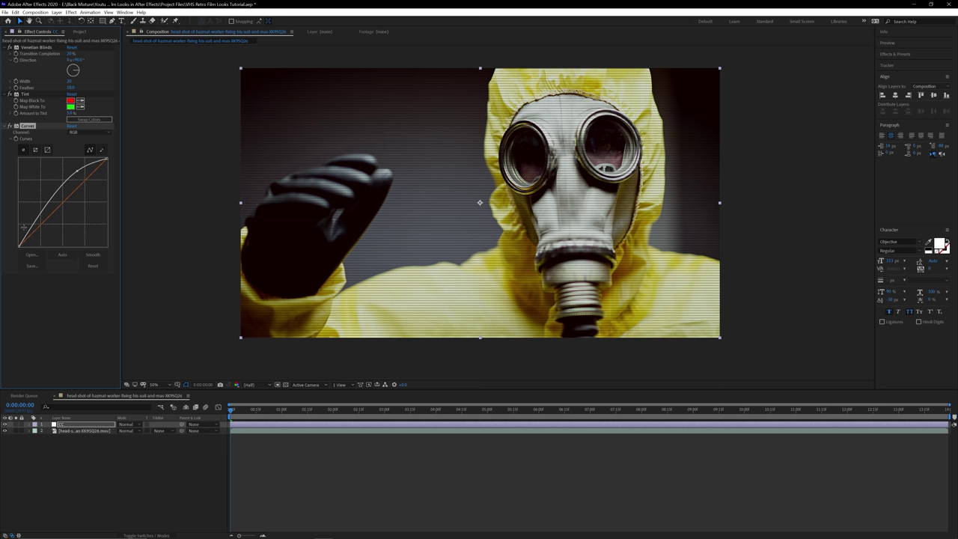
drag(43, 222, 42, 227)
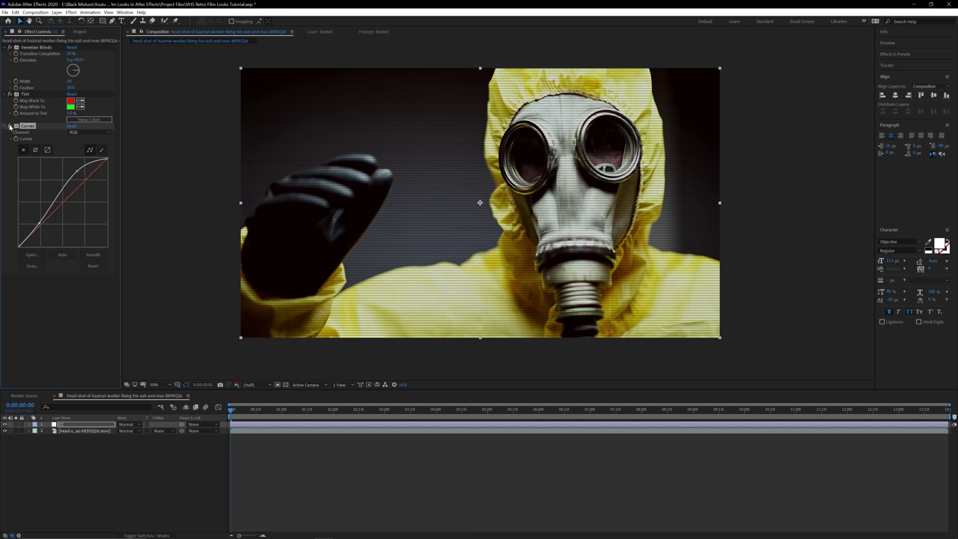
Step: Find the CC Vignette effect by searching for cc vignet and apply it to the CC adjustment layer
click(101, 425)
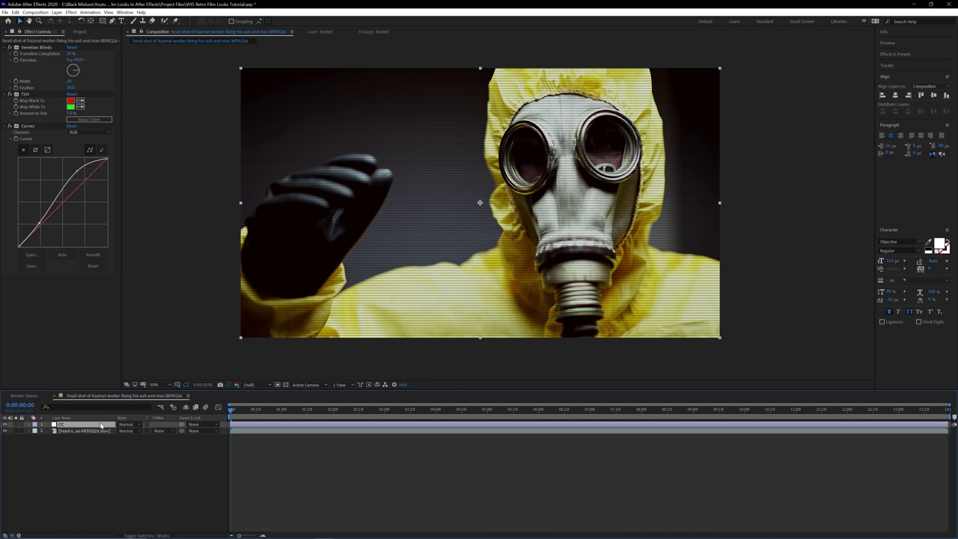
key(ctrl+space)
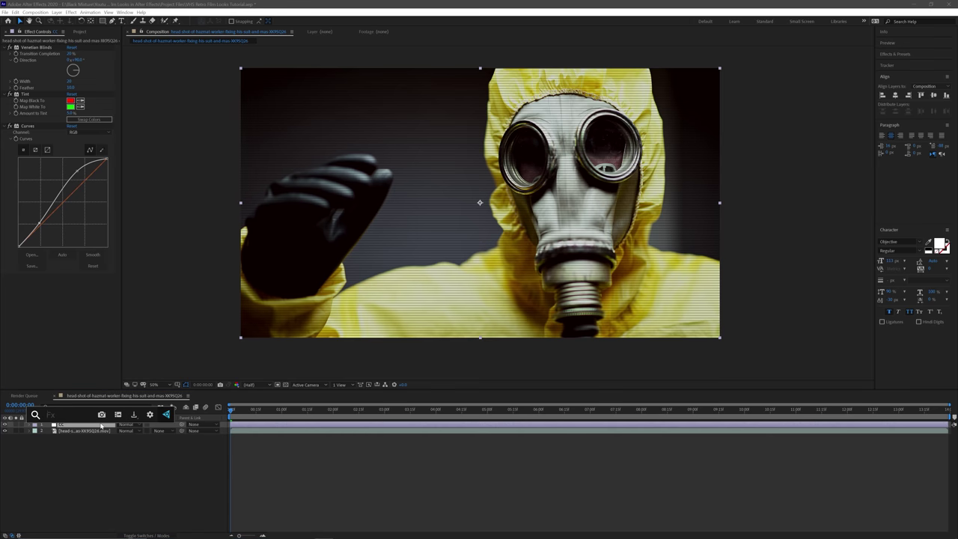
text(c)
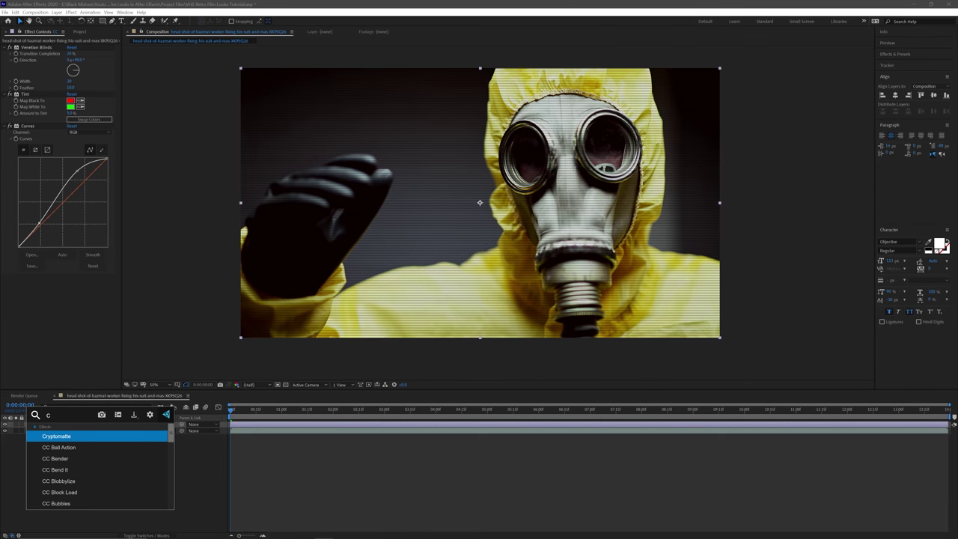
text(c vignet)
key(Return)
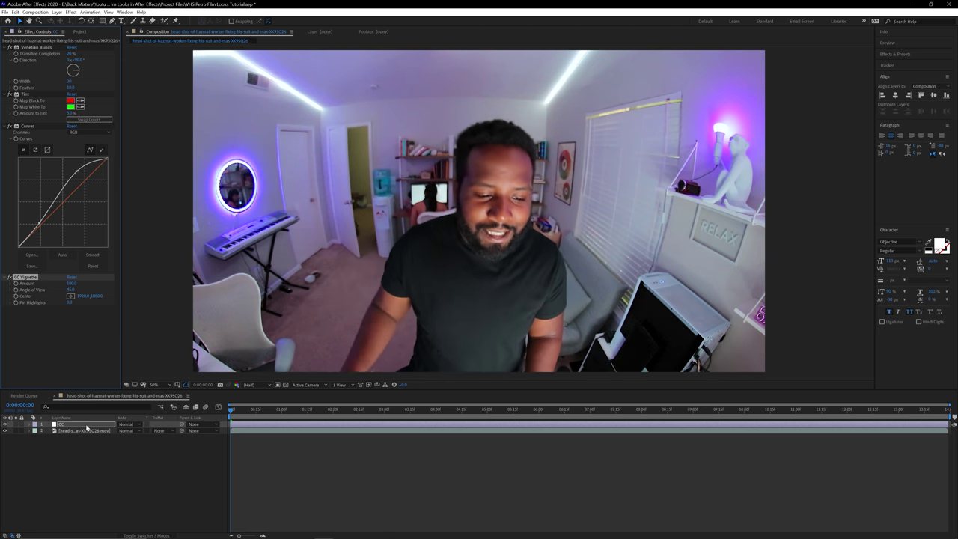
key(ctrl+space)
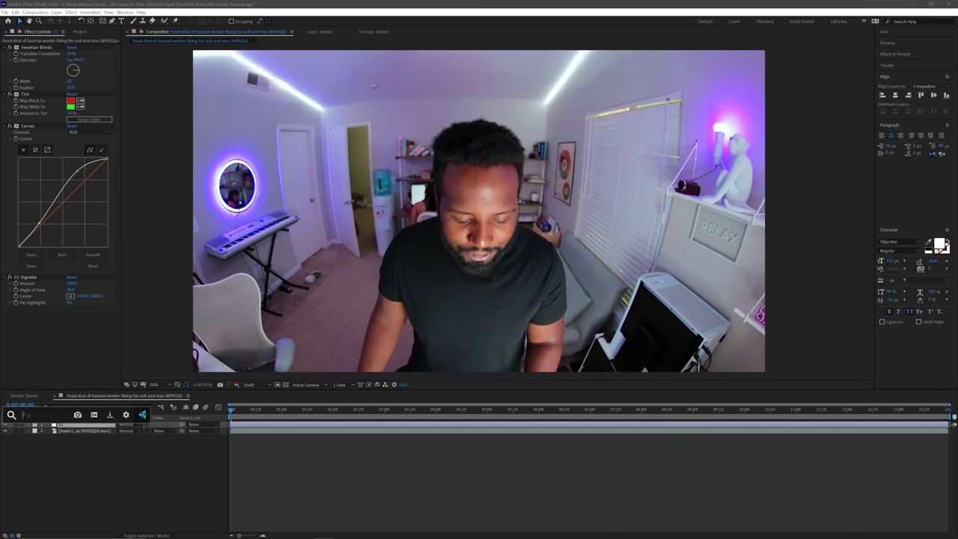
text(cc vignette)
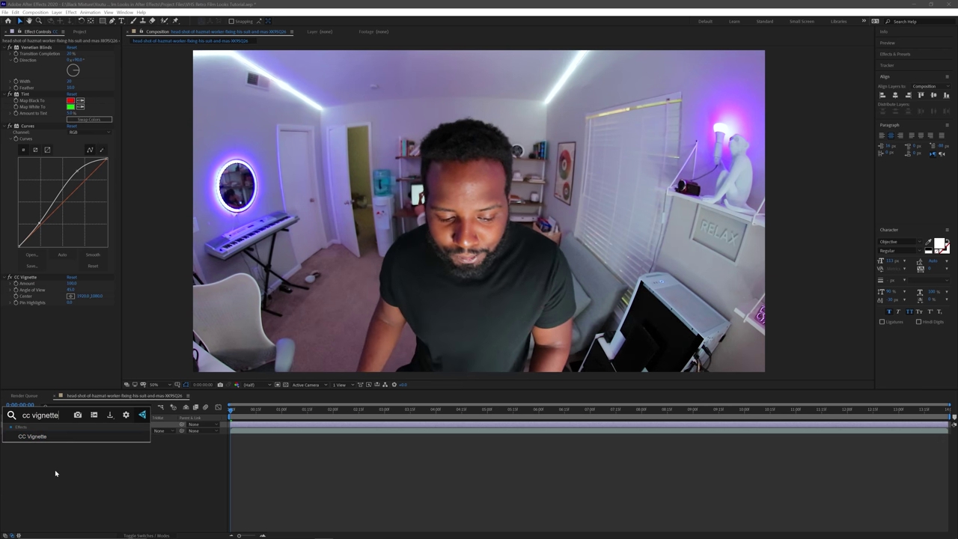
key(Escape)
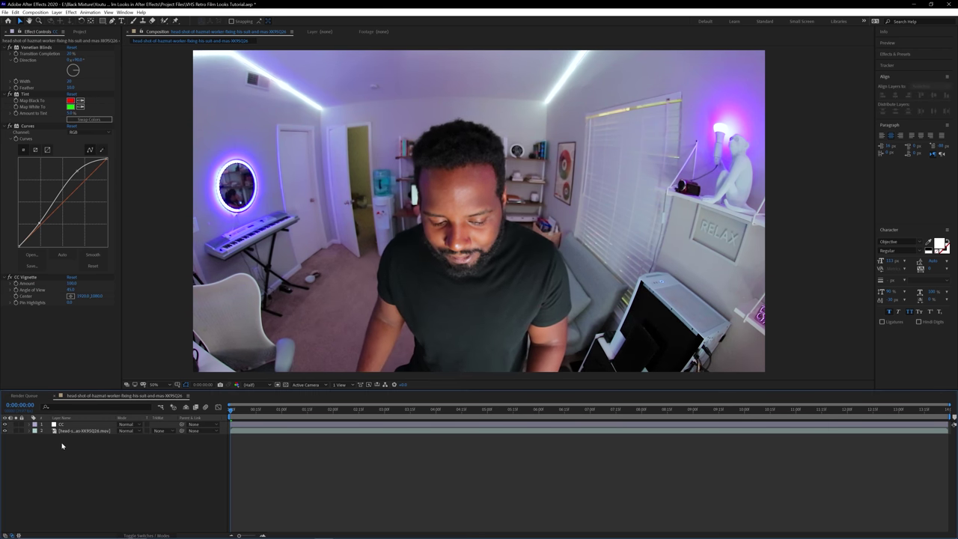
right_click(80, 424)
mouse_move(96, 328)
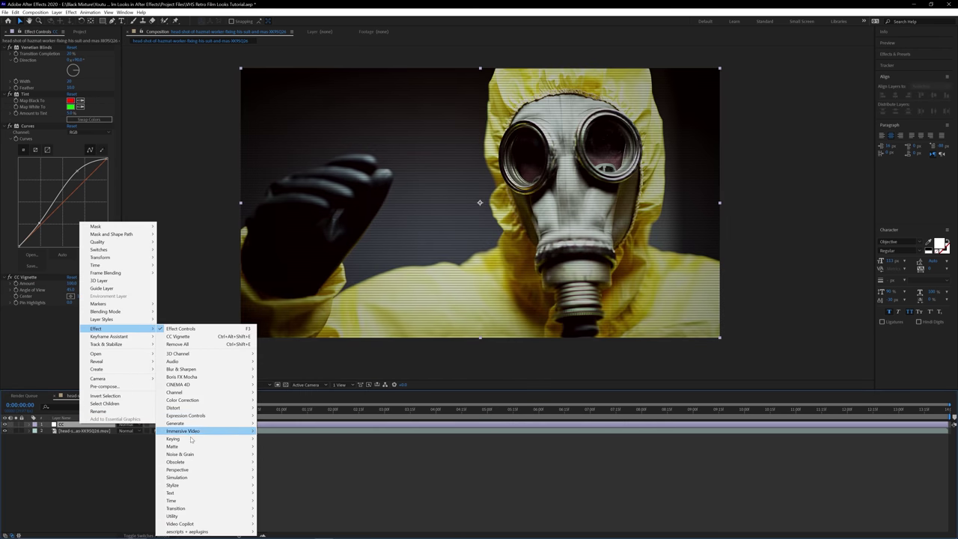
mouse_move(189, 453)
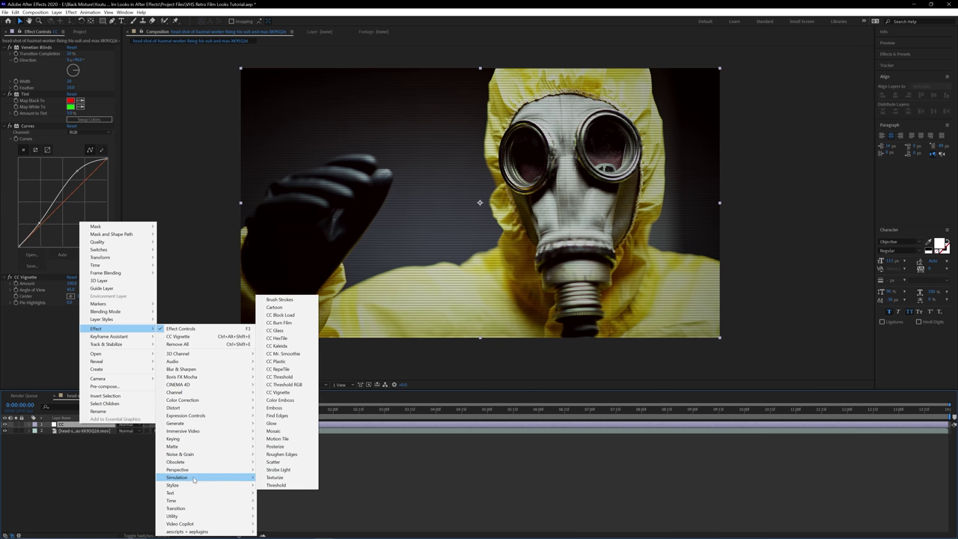
mouse_move(196, 473)
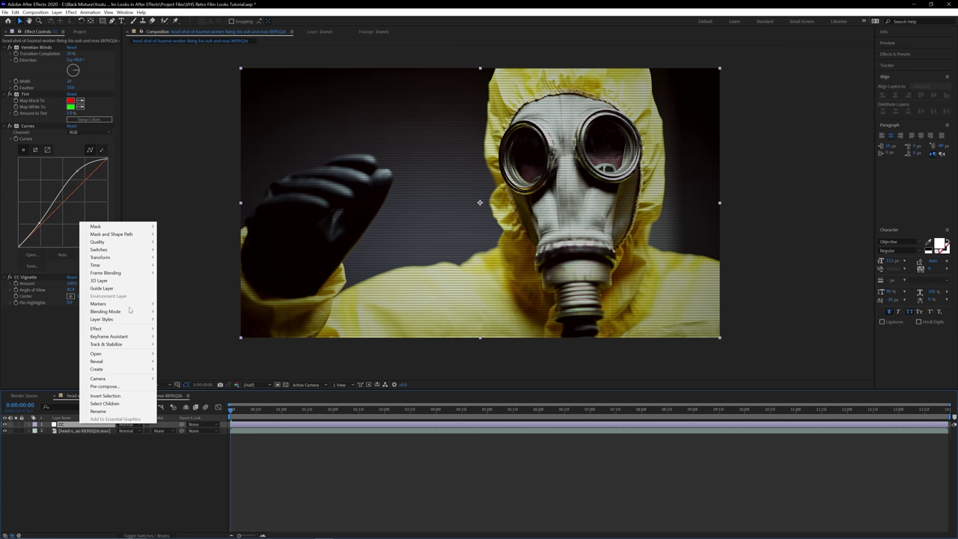
click(78, 430)
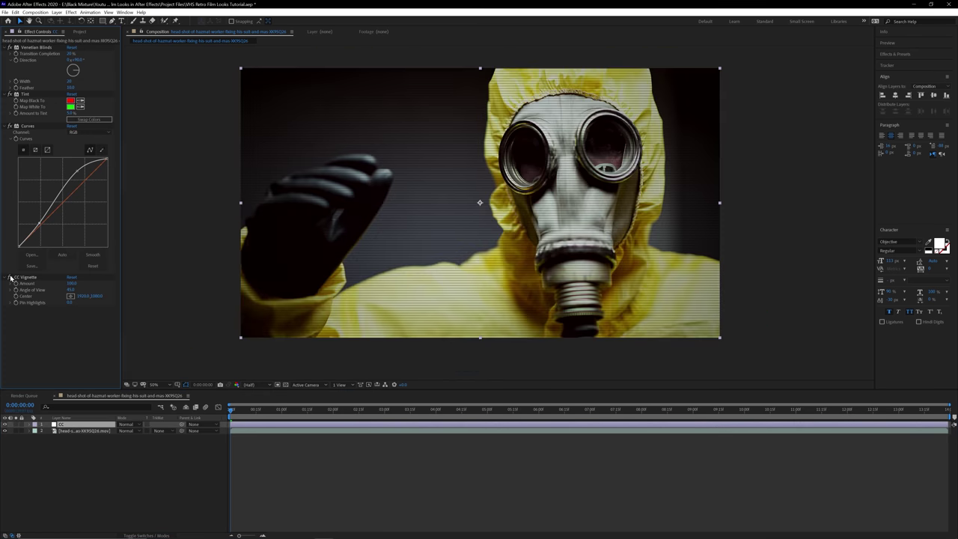
Step: Set the CC Vignette effect's Angle of View to 10
click(55, 292)
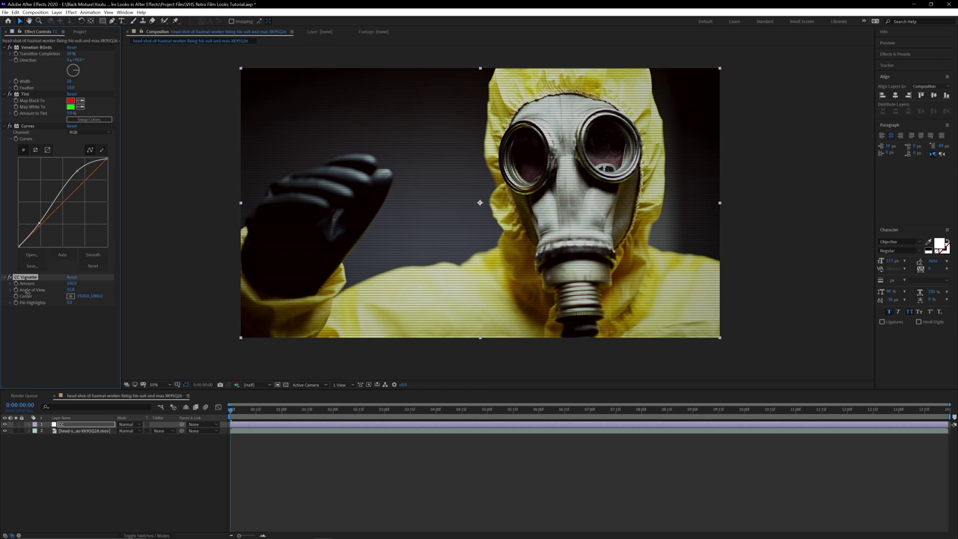
drag(71, 289, 6, 309)
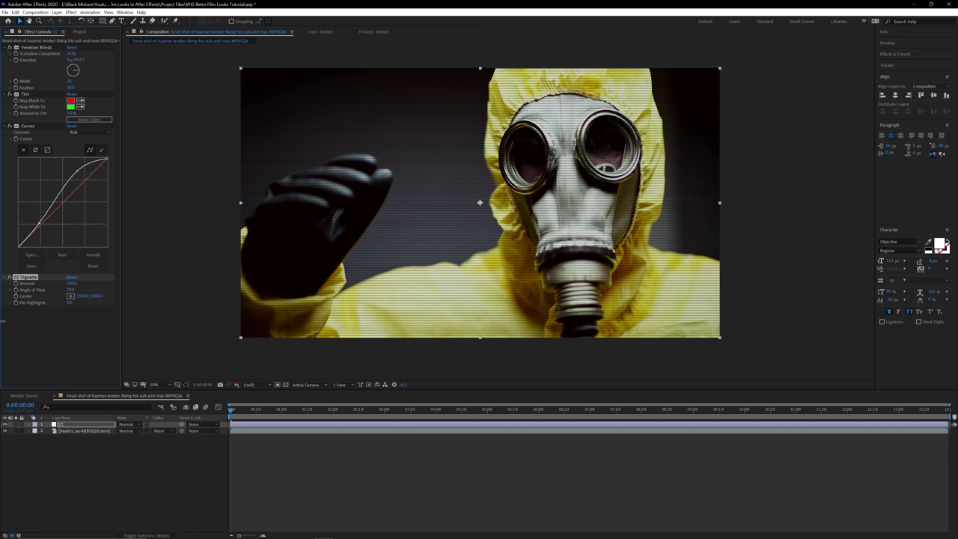
drag(2, 349, 7, 378)
click(72, 290)
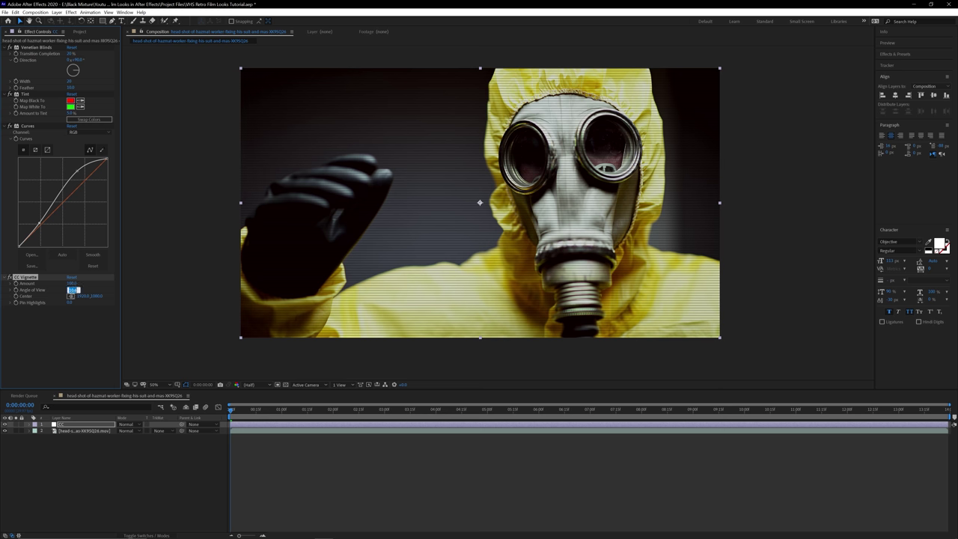
click(68, 491)
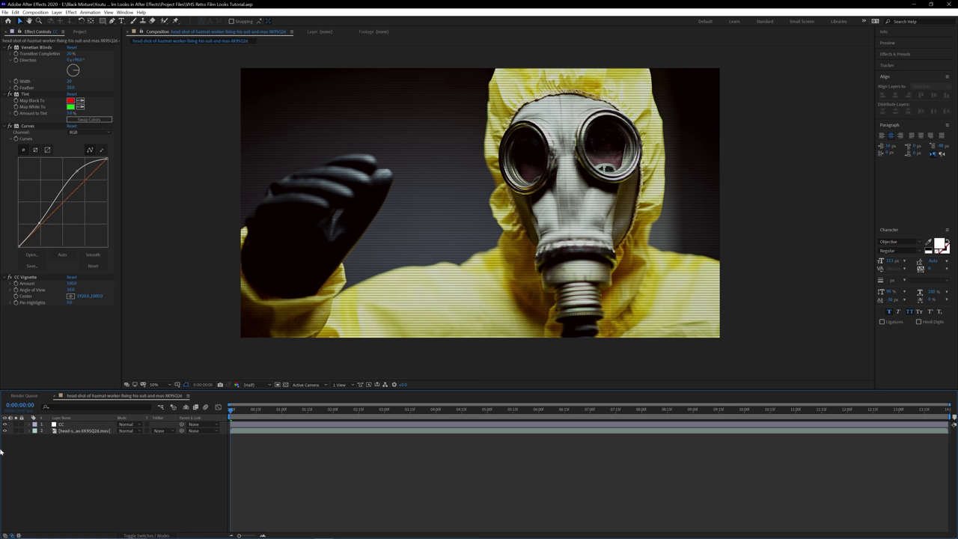
click(8, 424)
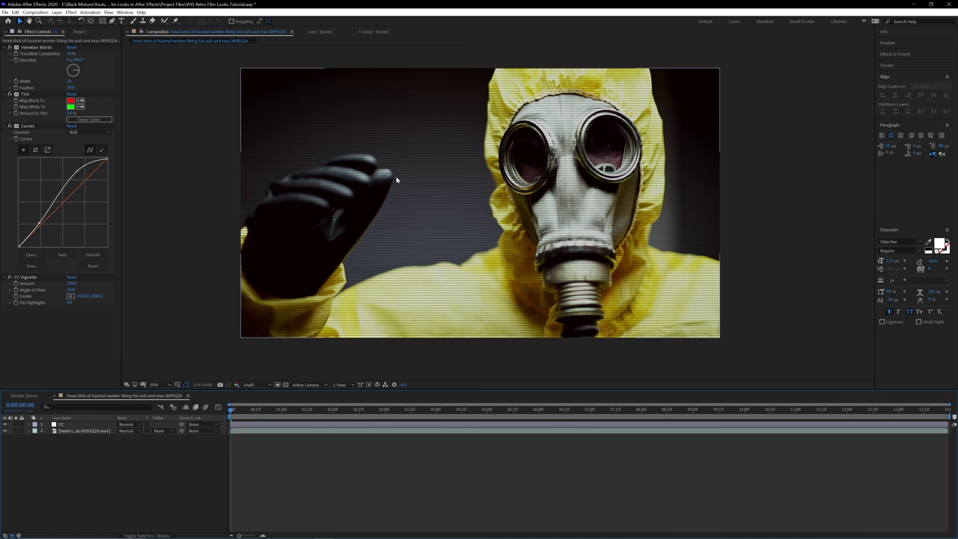
Step: Switch to File Explorer and add VHS Bad Tracking Overlay-HD.mp4 from the transport folder to the composition above the CC layer
mouse_move(341, 529)
click(379, 531)
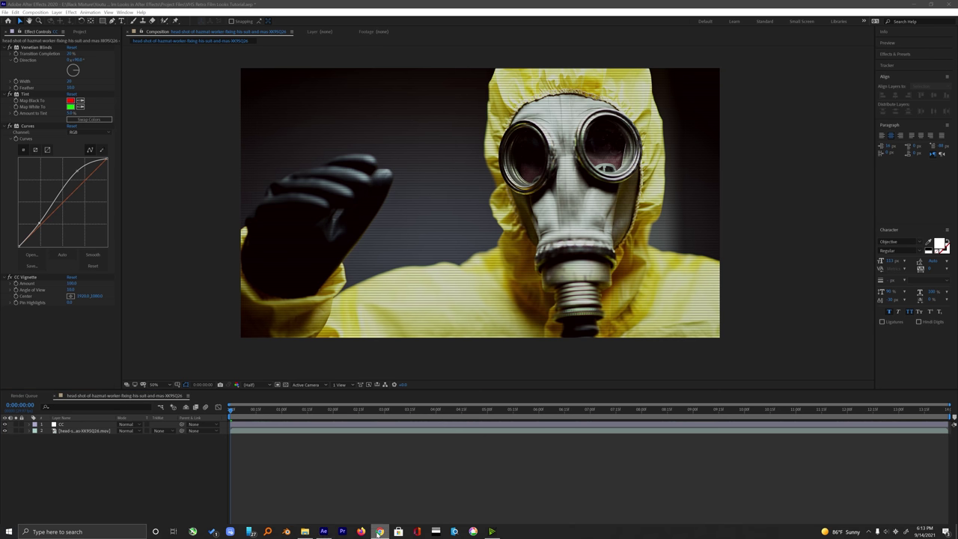
click(301, 532)
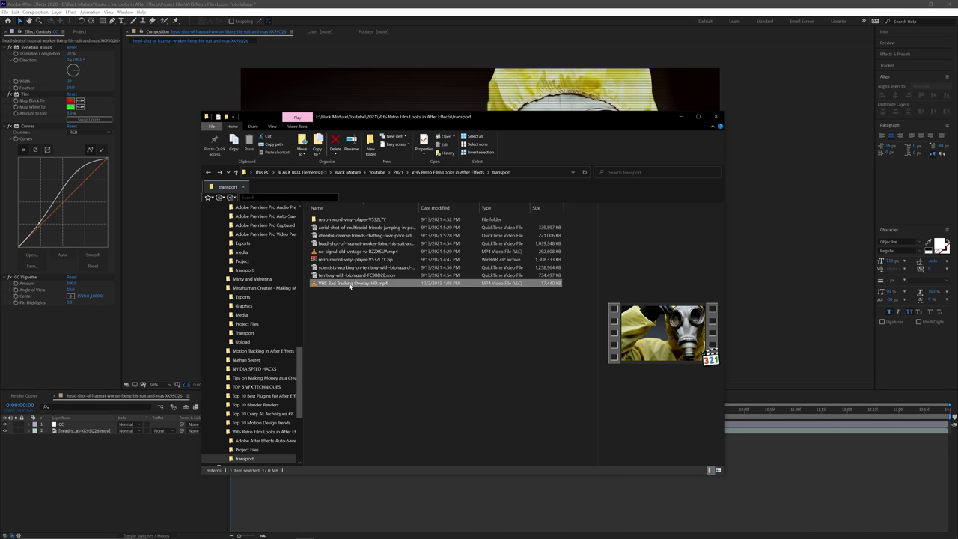
click(367, 259)
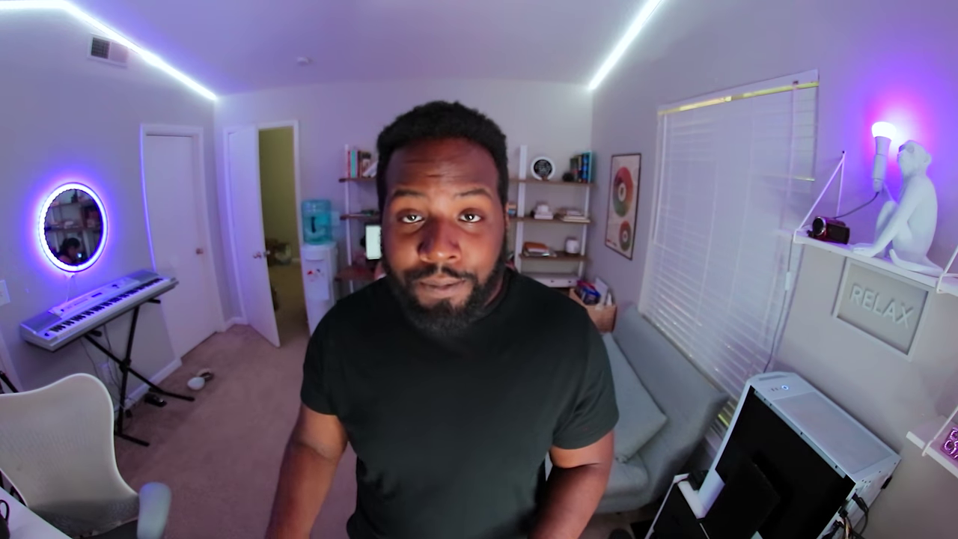
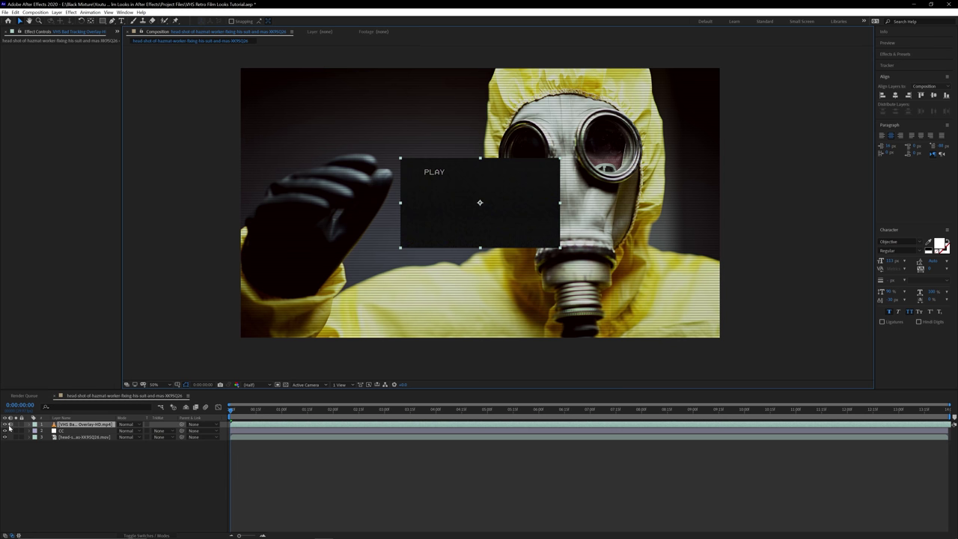
key(ctrl+shift+a)
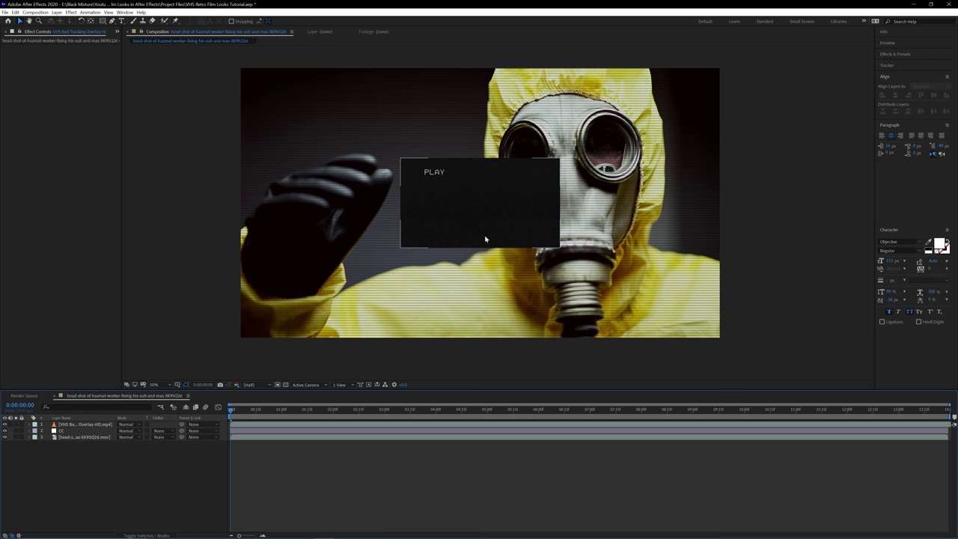
Step: Pre-compose the VHS Bad Tracking Overlay layer as VHS Distortion, leaving all attributes in the current composition
right_click(78, 425)
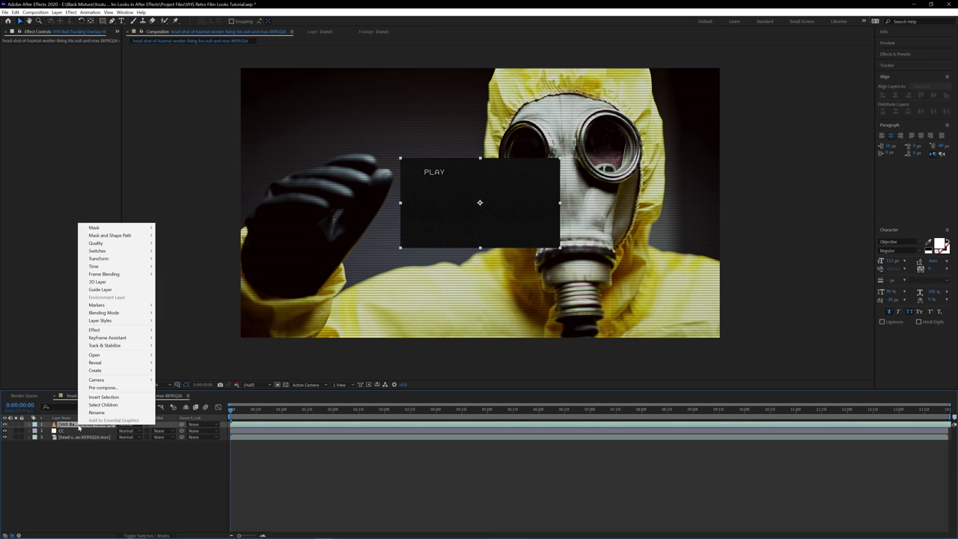
click(104, 388)
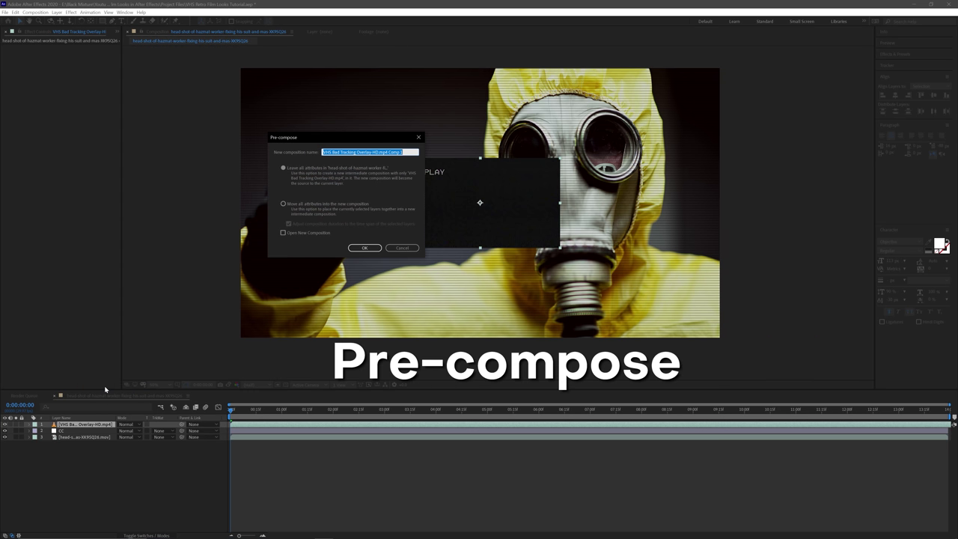
text(VHS)
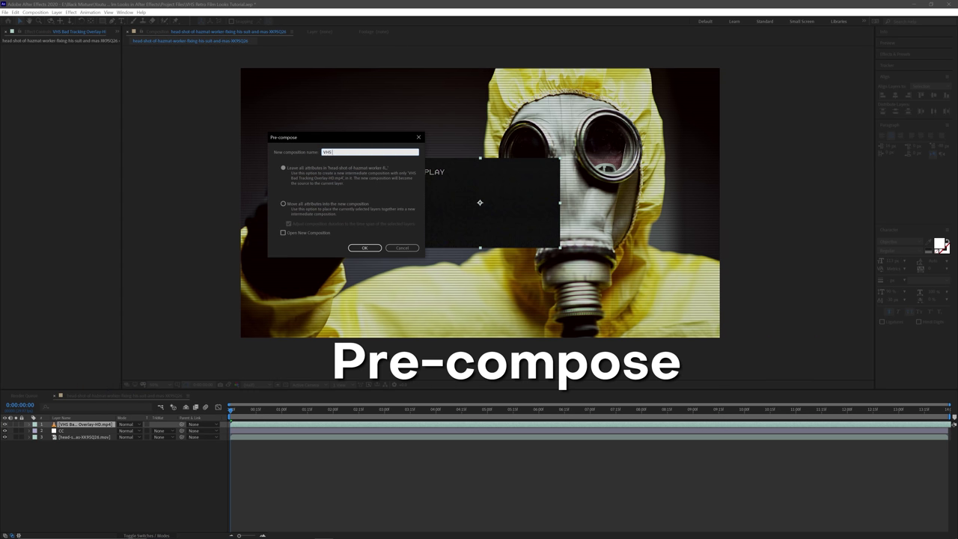
text( Distortion)
key(Return)
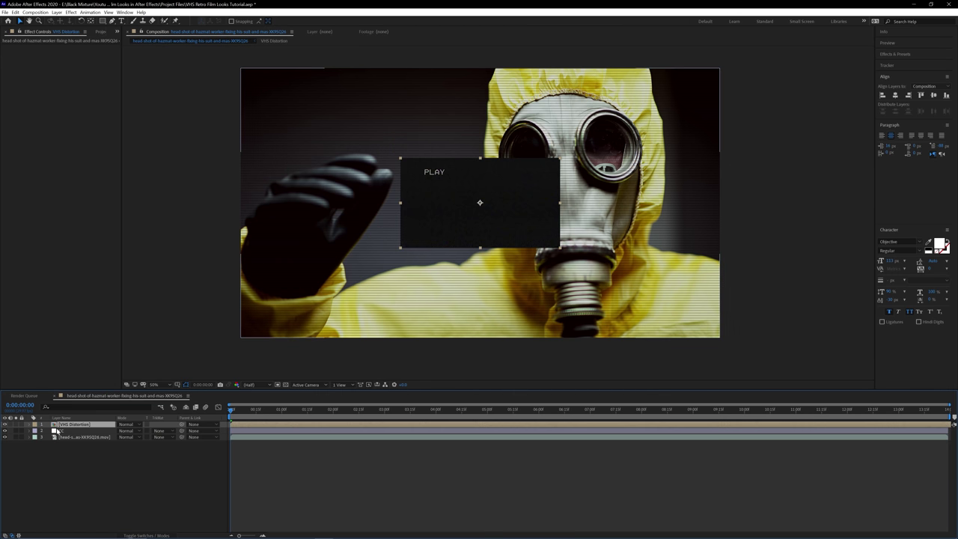
Step: Hide the VHS Distortion layer and add a new adjustment layer above it named Distortion
click(6, 424)
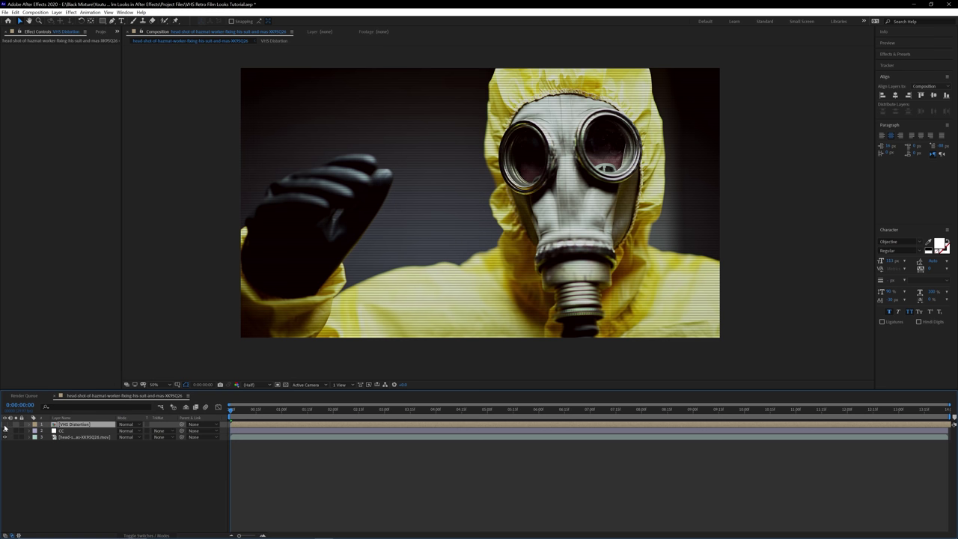
right_click(93, 450)
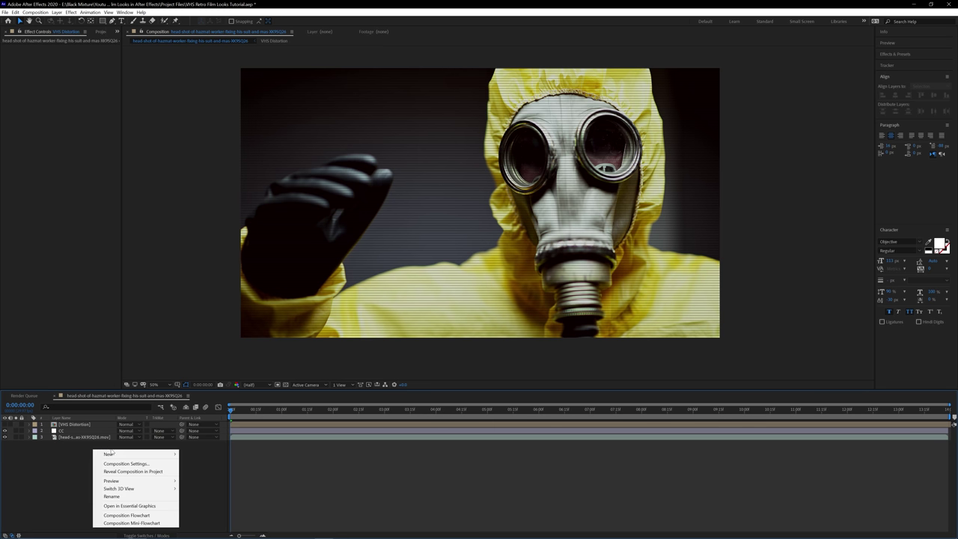
mouse_move(135, 454)
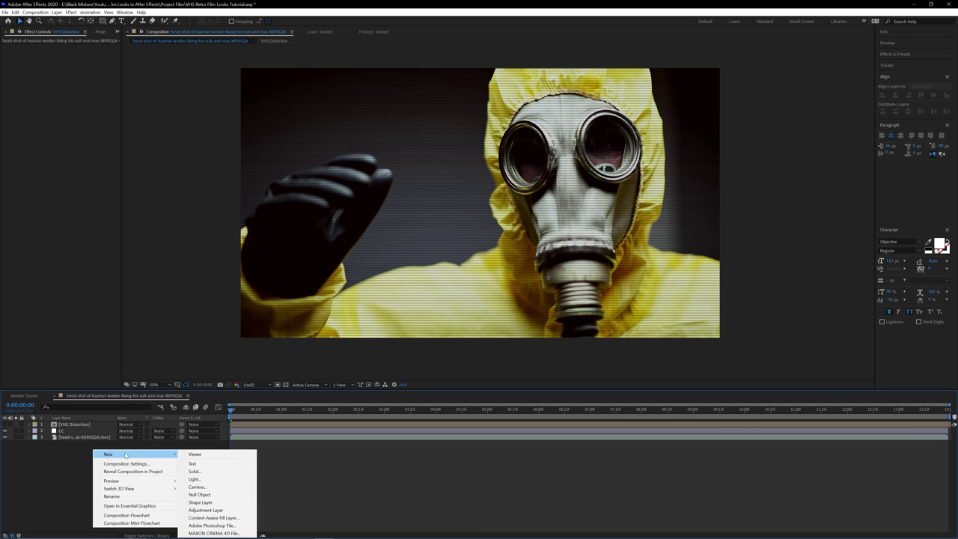
click(213, 510)
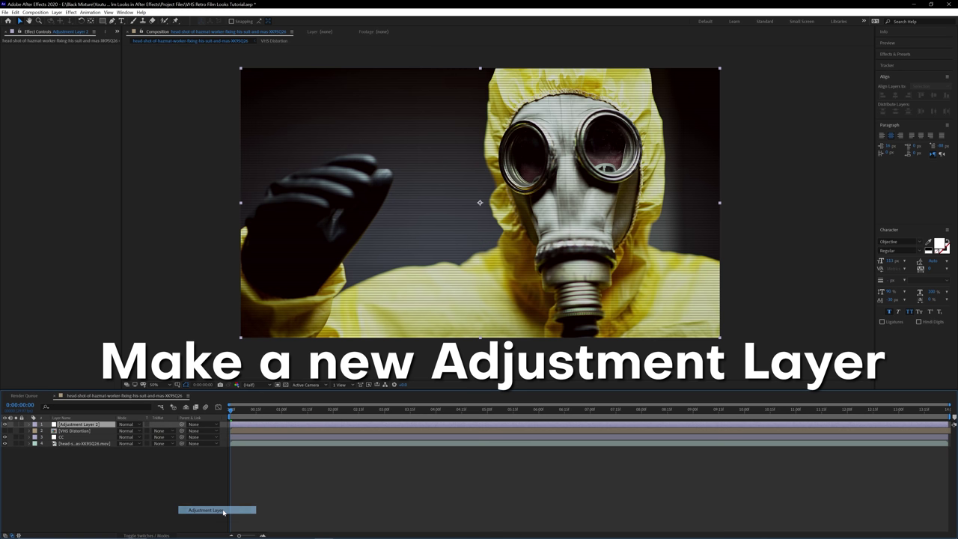
right_click(97, 424)
click(117, 411)
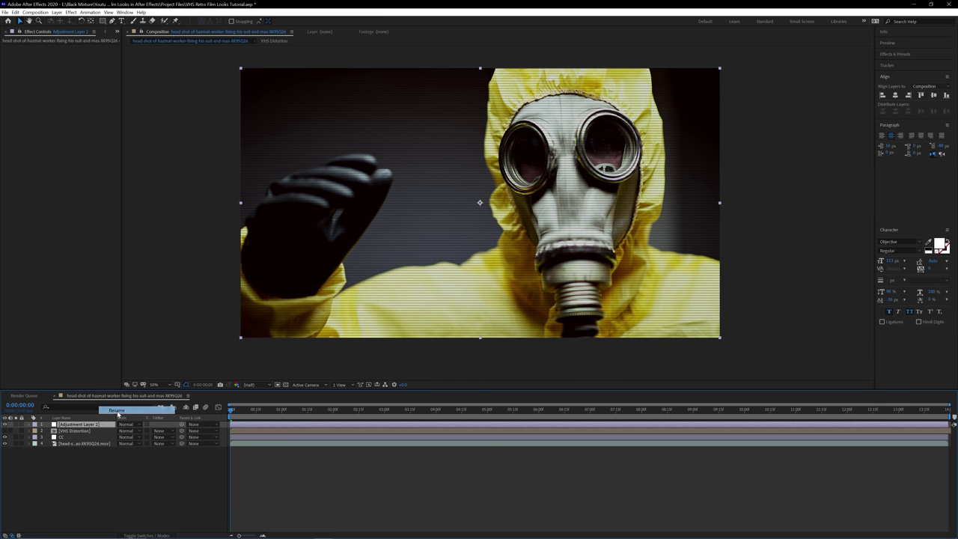
text(Distortion)
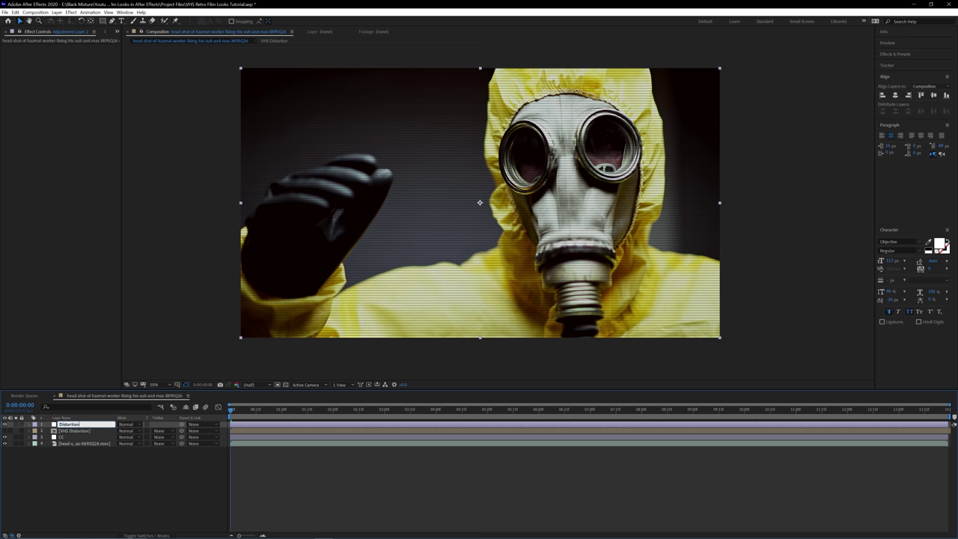
key(Return)
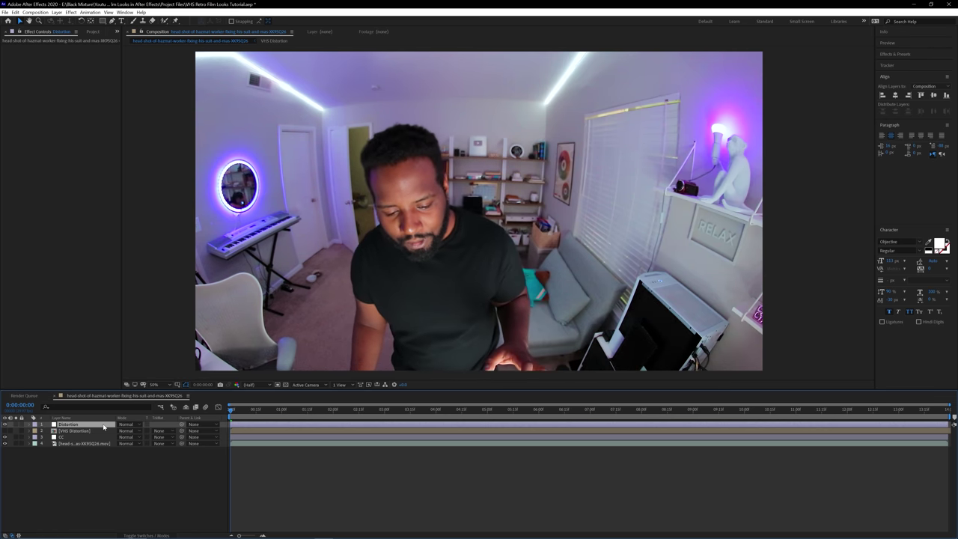
Step: Apply the Displacement Map distort effect to the Distortion adjustment layer
click(85, 430)
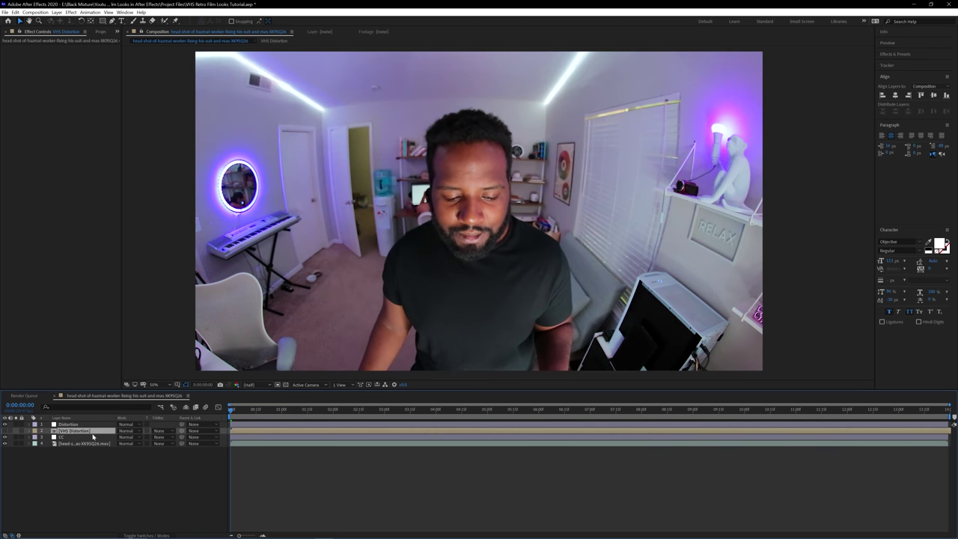
click(81, 424)
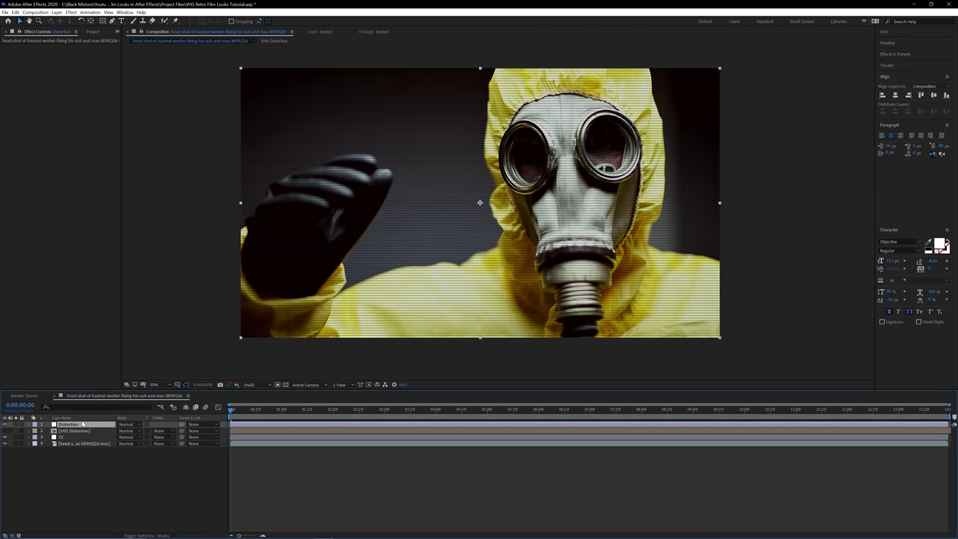
right_click(75, 428)
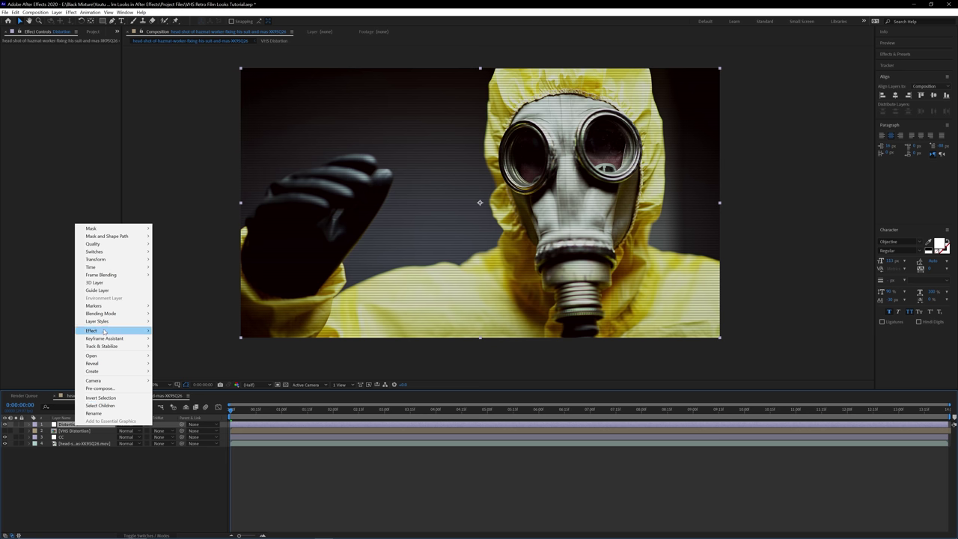
mouse_move(104, 332)
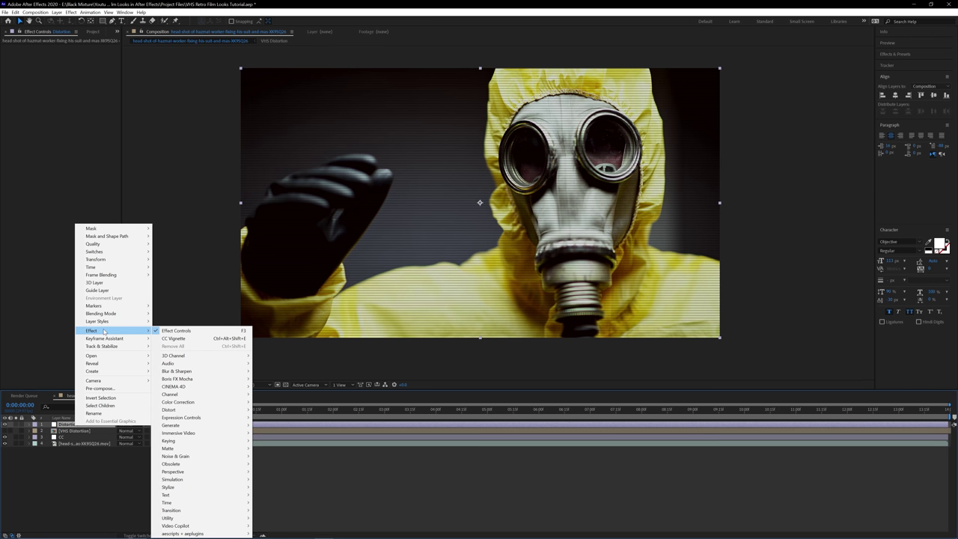
mouse_move(183, 409)
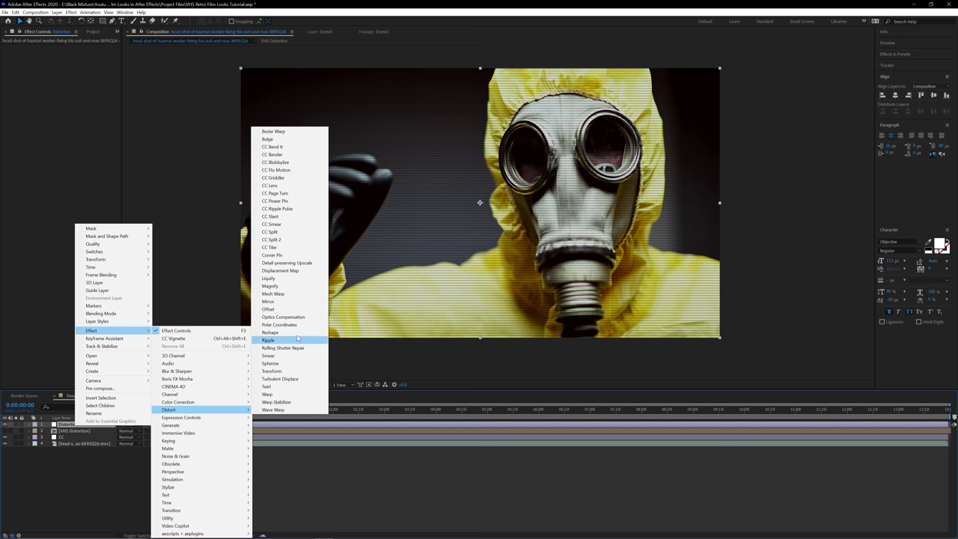
click(292, 270)
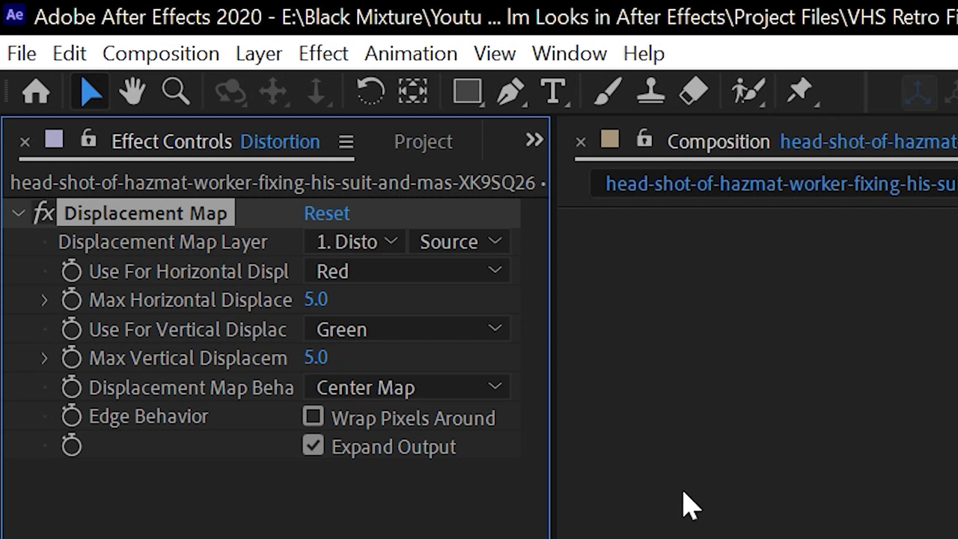
Step: Set the Displacement Map layer to VHS Distortion and use Luminance for both horizontal and vertical displacement
click(388, 243)
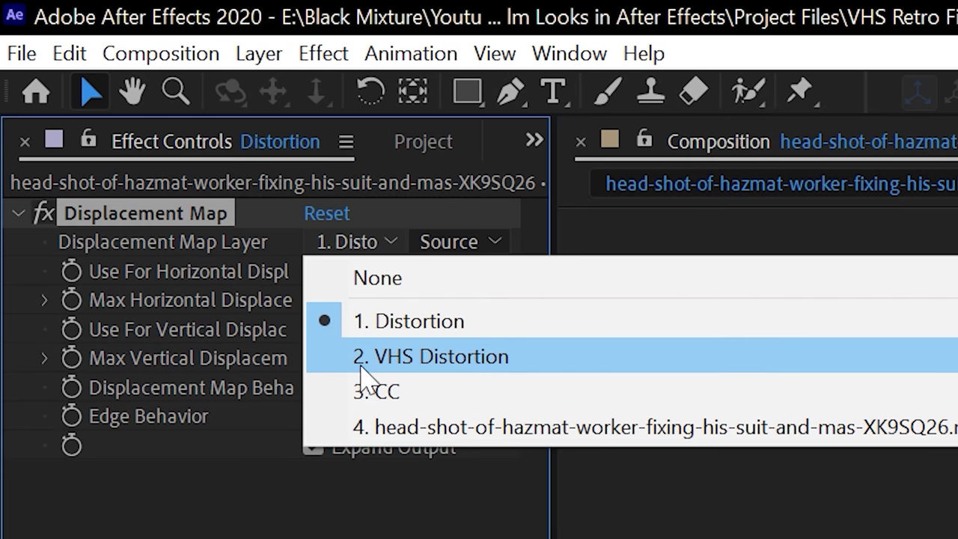
click(467, 370)
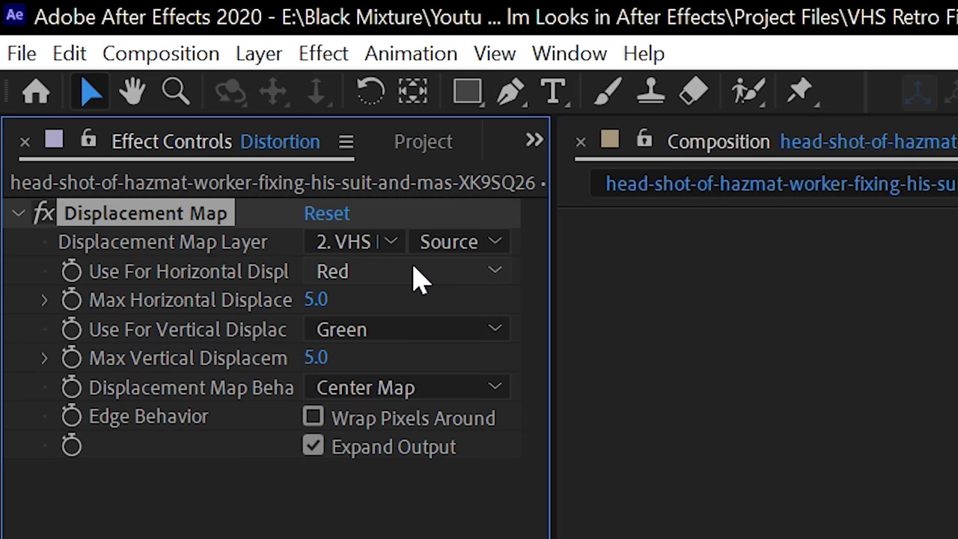
click(419, 278)
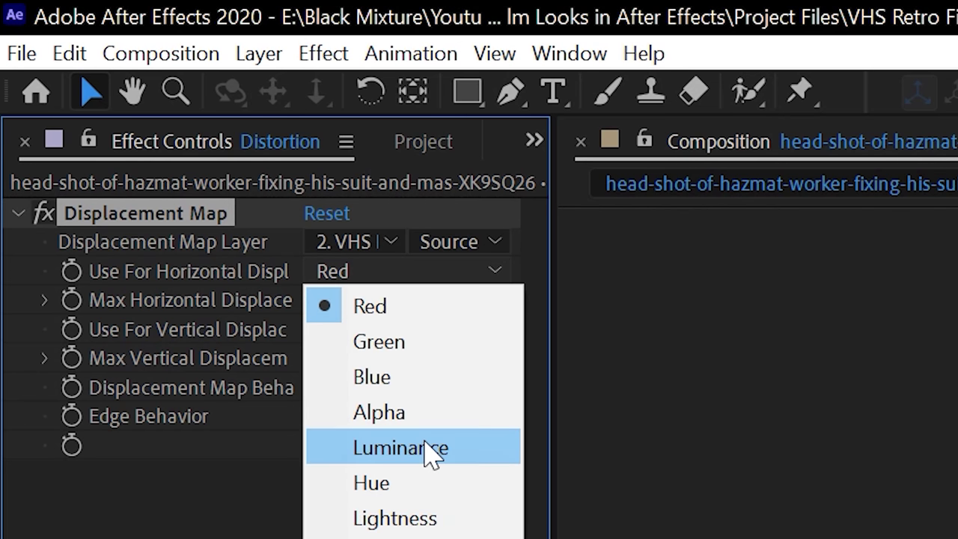
click(433, 449)
click(448, 330)
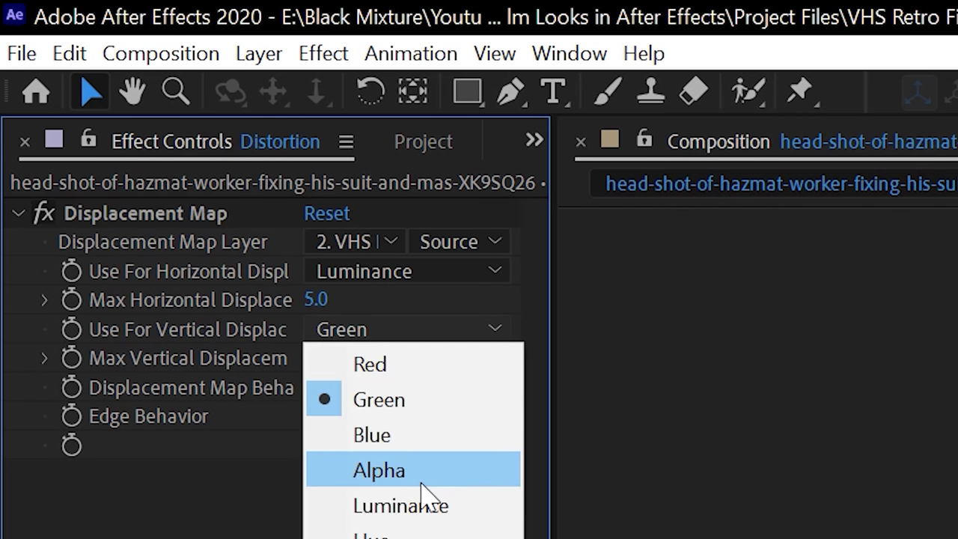
click(421, 512)
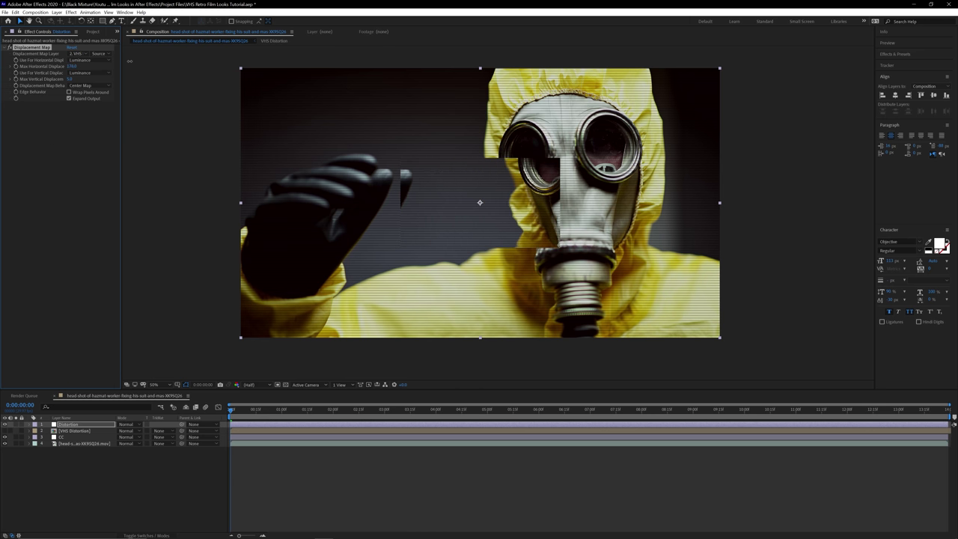
Step: Set the Displacement Map effect's Max Horizontal Displacement to 25
mouse_move(72, 66)
mouse_down()
mouse_move(325, 75)
mouse_move(26, 97)
mouse_move(131, 82)
mouse_move(60, 90)
mouse_move(72, 67)
mouse_up()
click(72, 66)
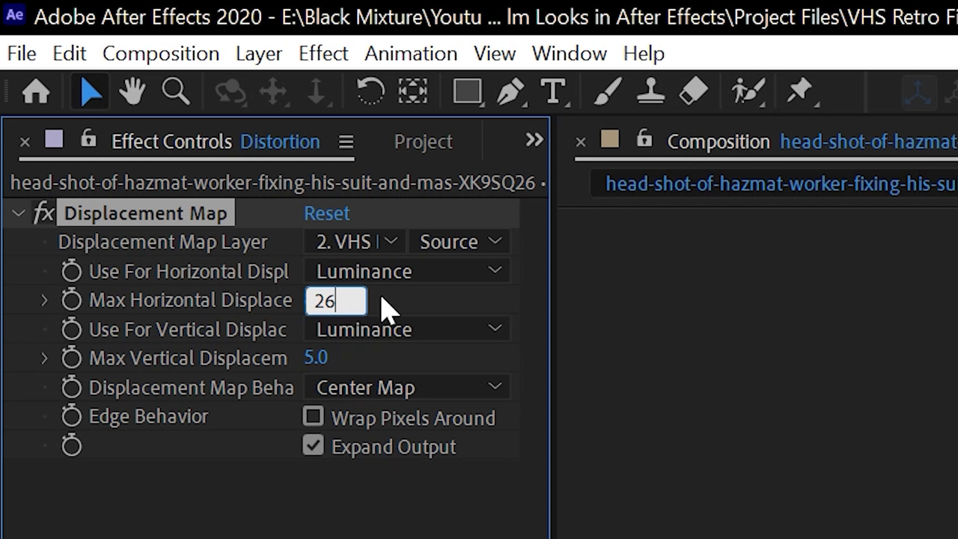
key(BackSpace)
text(5)
key(Return)
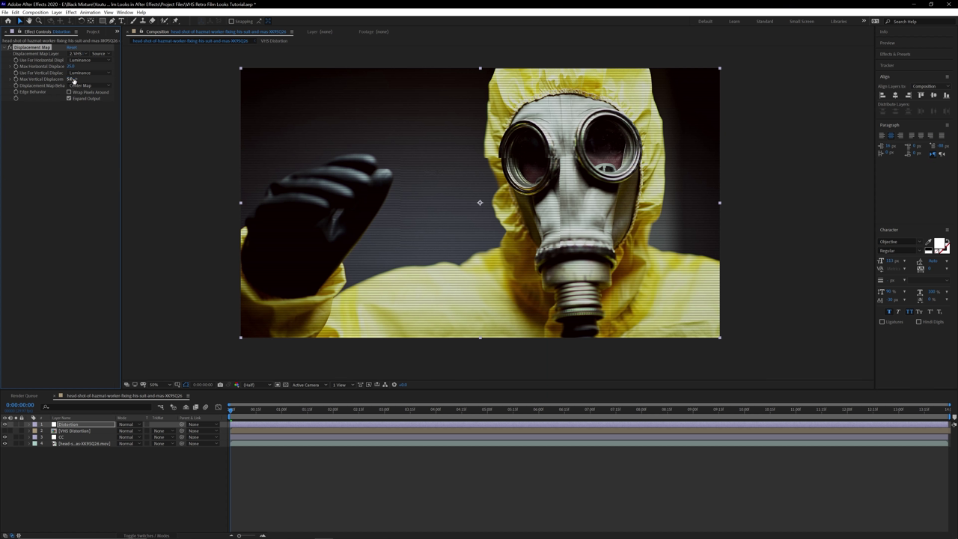
Step: Set the Displacement Map's Max Vertical Displacement to 30 and enable Wrap Pixels Around for its edge behavior
click(71, 79)
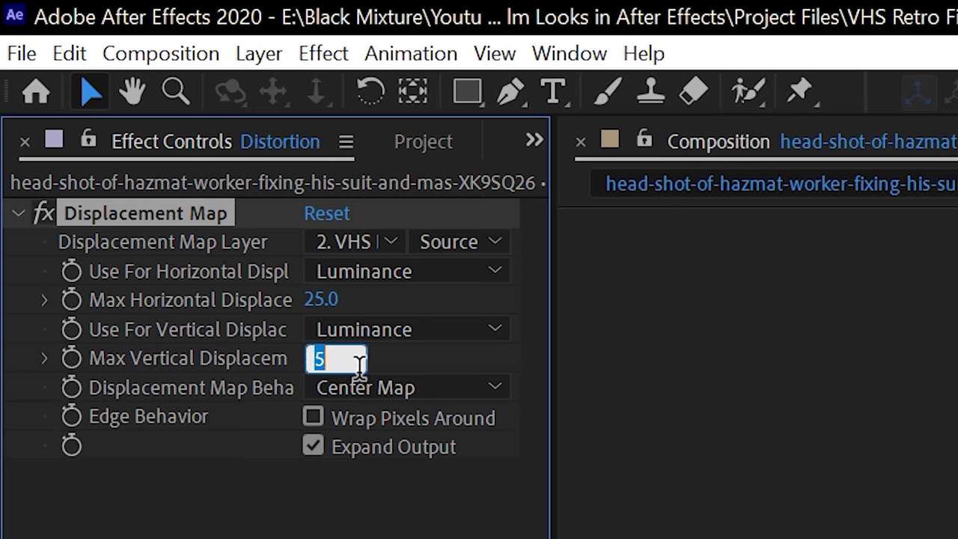
text(25)
key(Return)
click(74, 80)
text(30)
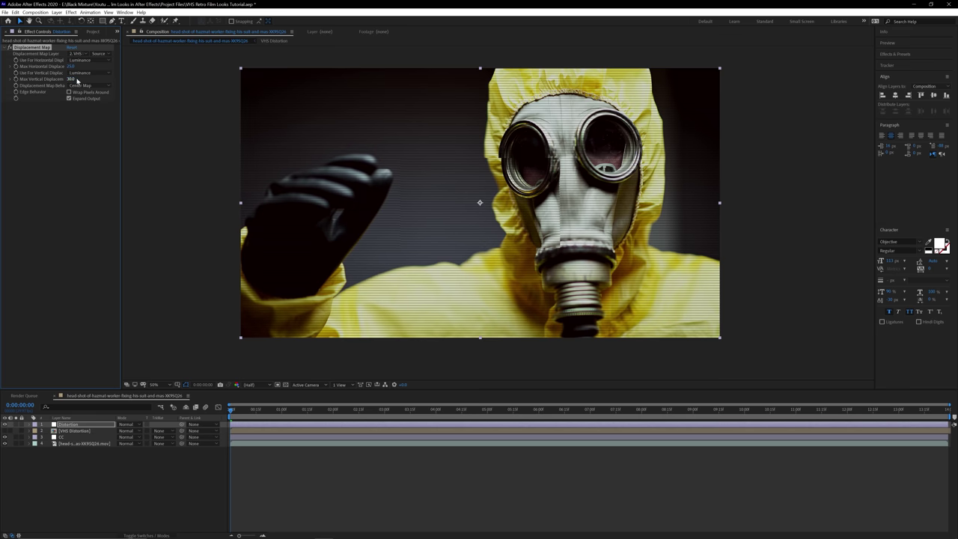
key(Return)
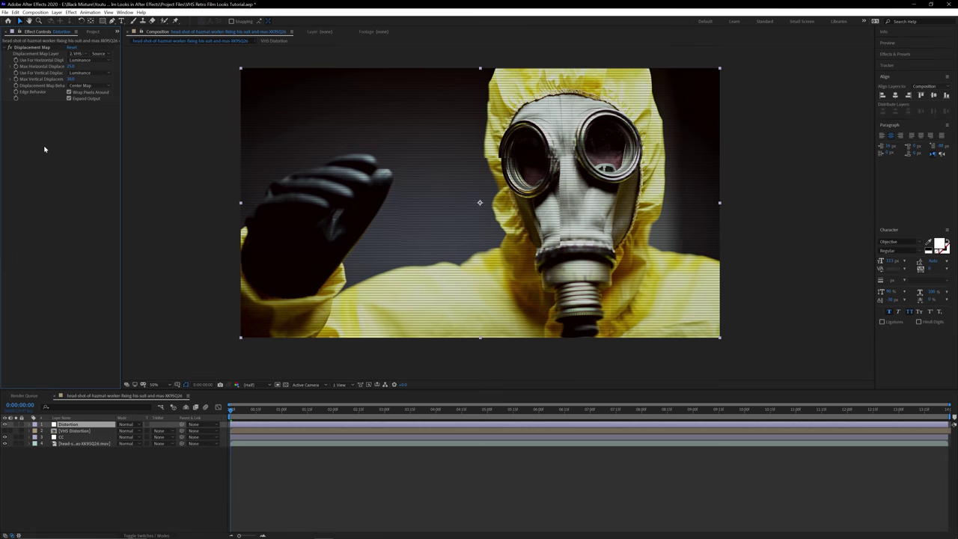
Step: Set the Displacement Map Behavior to Stretch Map to Fit and reduce the Distortion layer's Max Horizontal Displacement
click(86, 86)
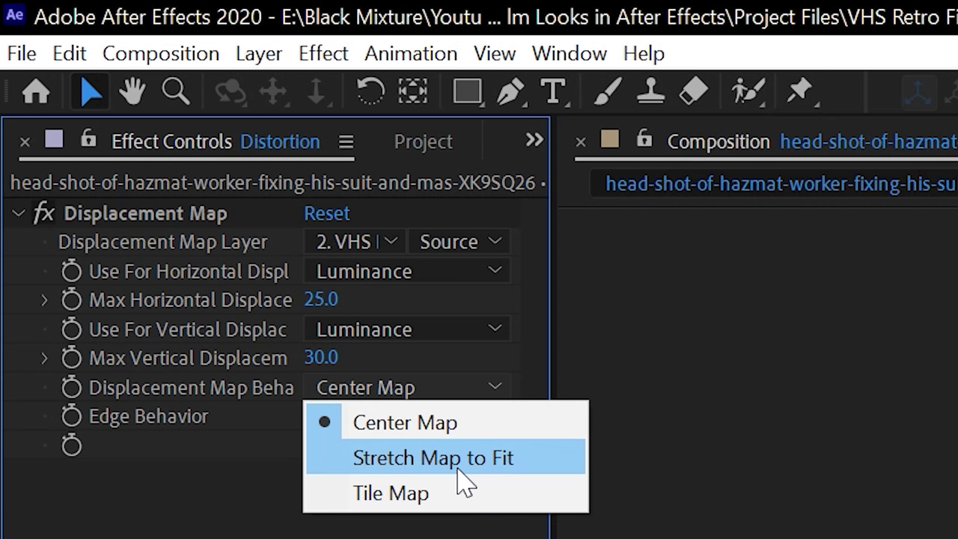
click(459, 471)
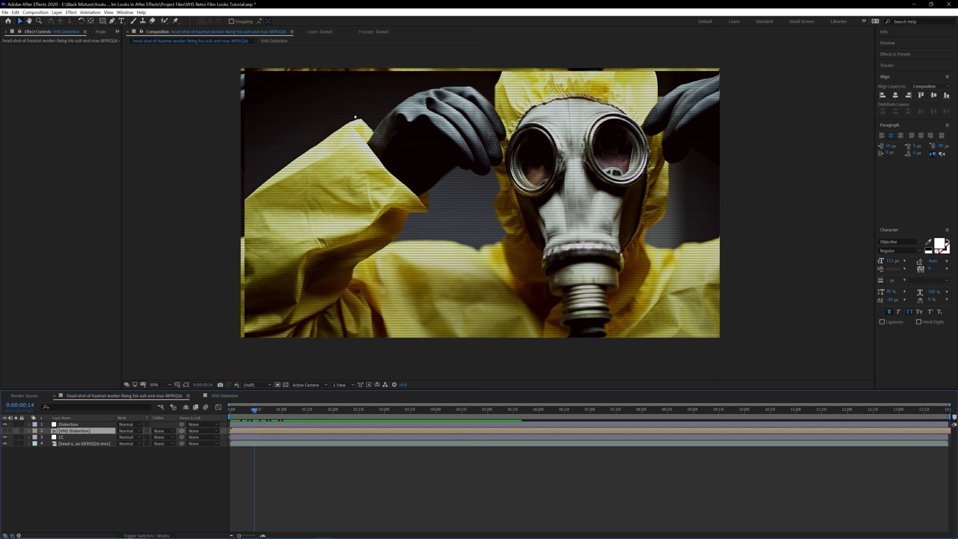
click(68, 425)
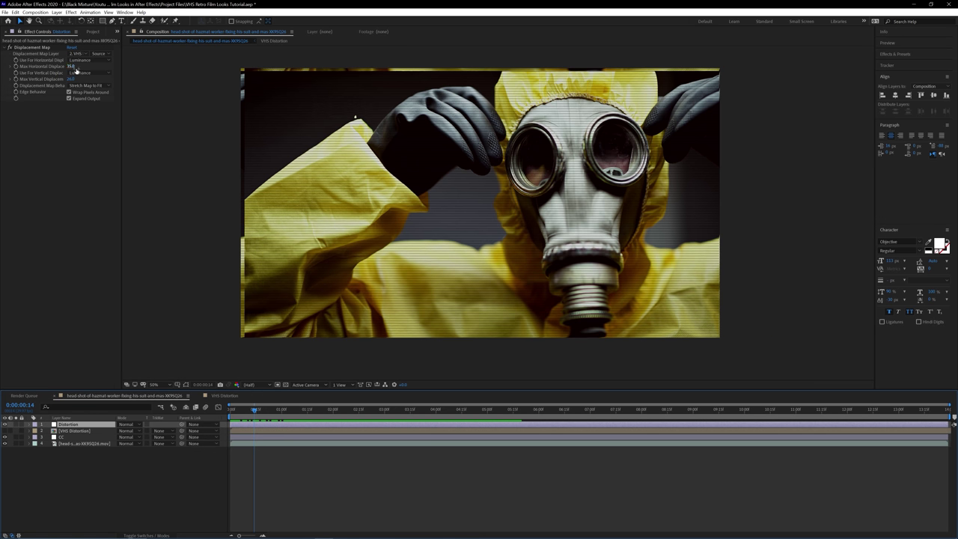
mouse_move(75, 69)
mouse_down()
mouse_move(15, 69)
mouse_move(71, 68)
mouse_up()
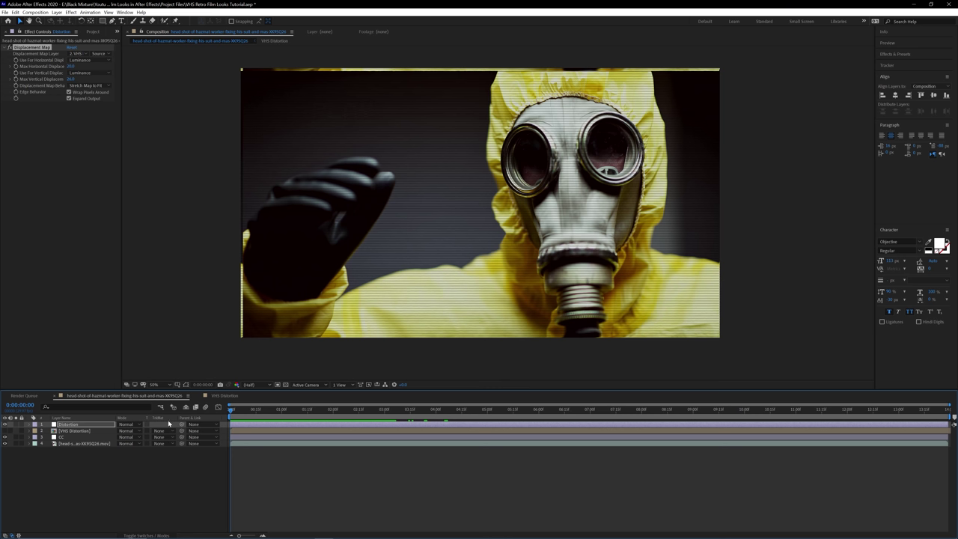
Step: Pre-compose the hazmat worker footage layer as OG Footage, leaving all attributes in the current composition
click(81, 444)
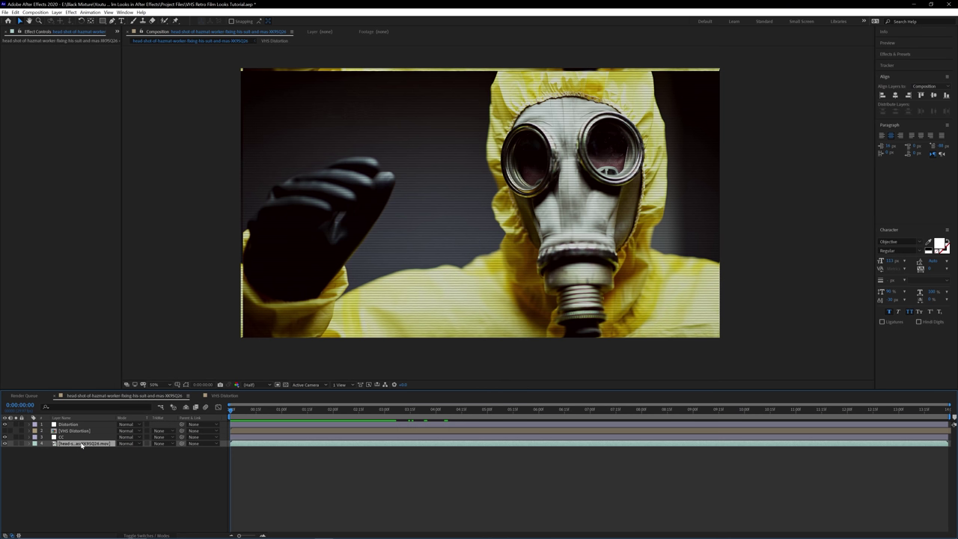
right_click(81, 443)
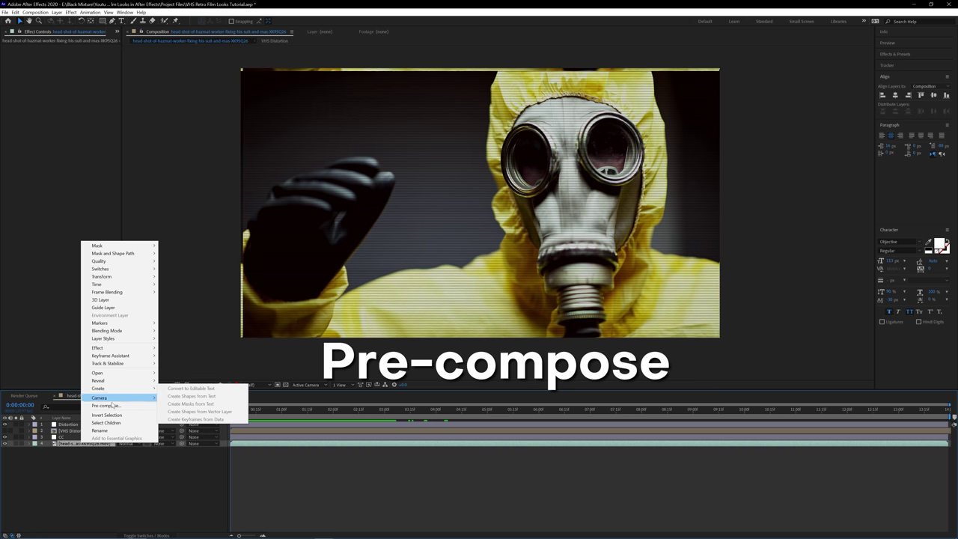
click(107, 405)
text(C)
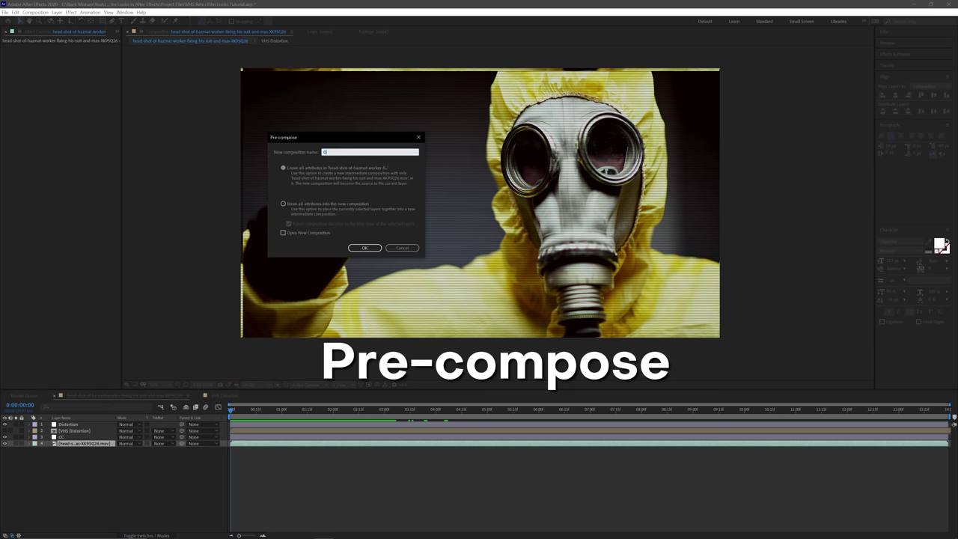
text(G Footage)
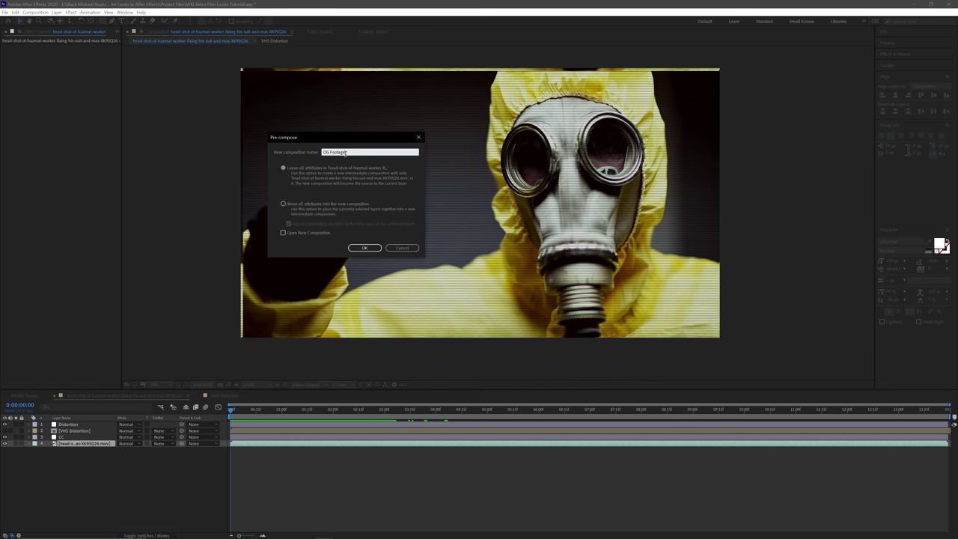
click(364, 247)
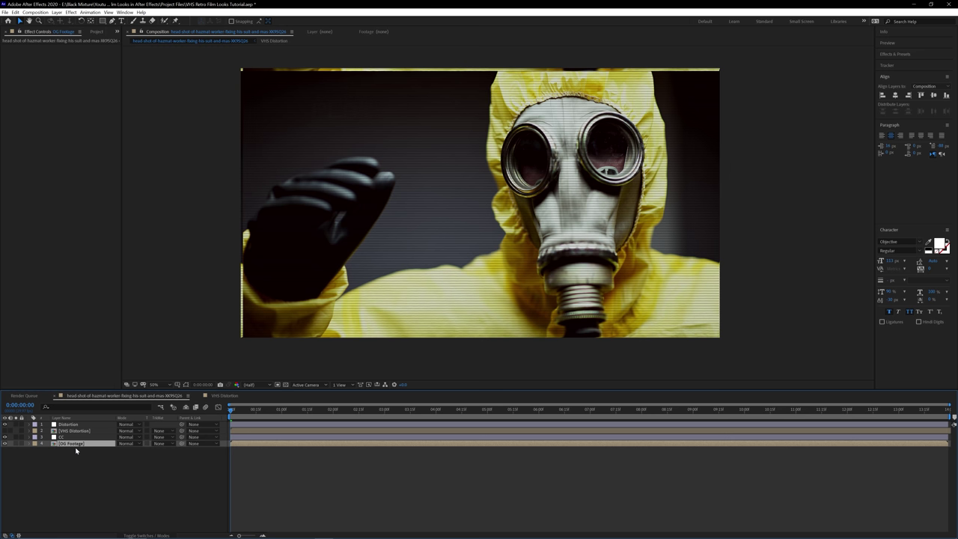
Step: Duplicate the OG Footage layer twice and select the lowest copy in the layer stack
key(ctrl+d)
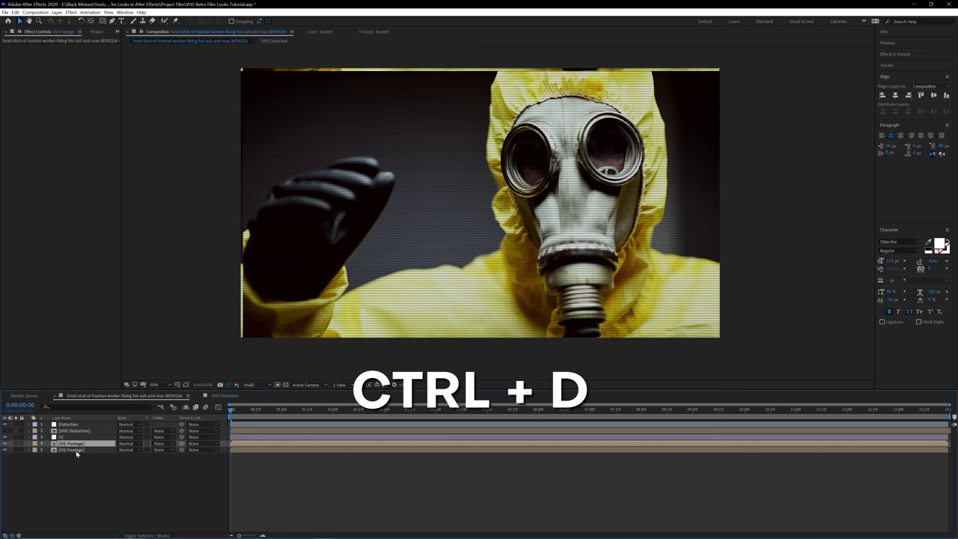
key(ctrl+d)
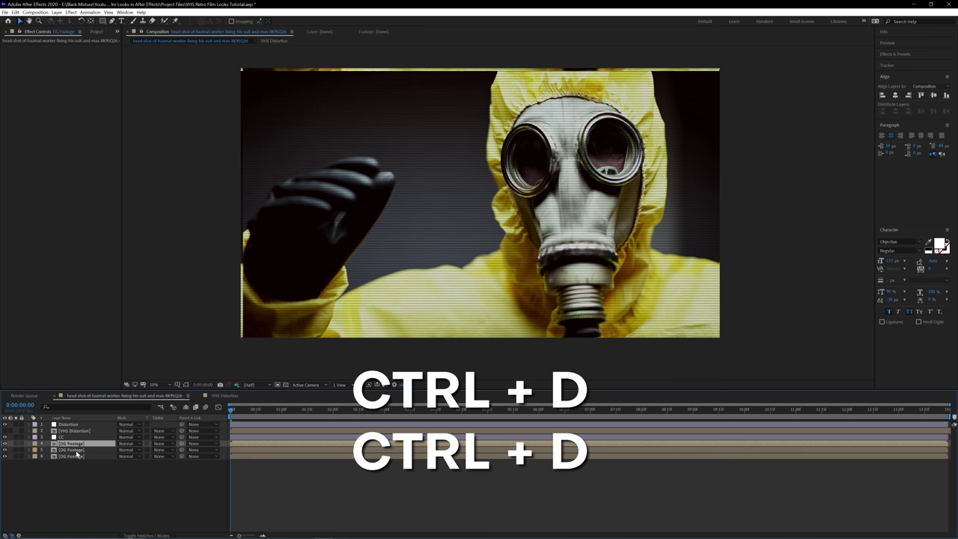
click(72, 456)
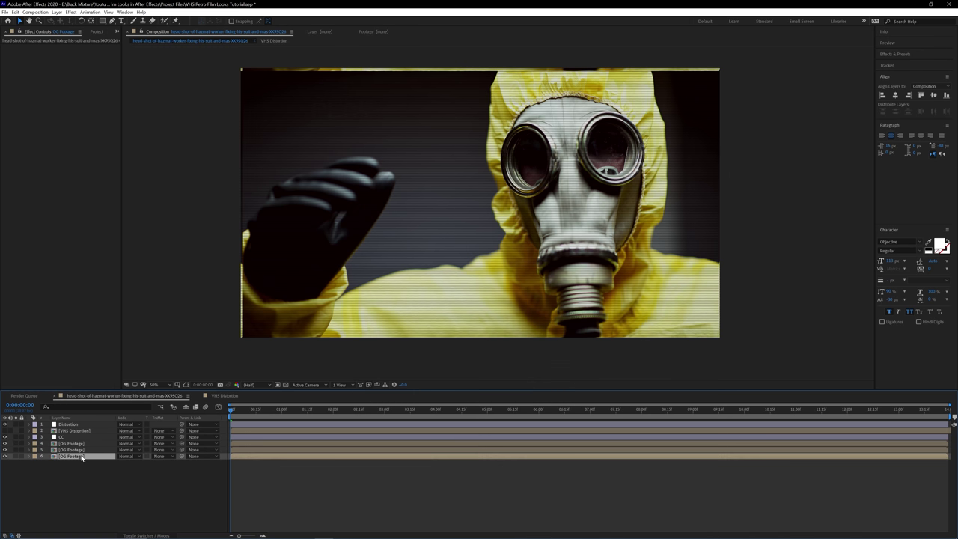
Step: Open the lowest OG Footage pre-composition to examine the clip inside, and return to the main hazmat worker composition
double_click(72, 456)
click(99, 425)
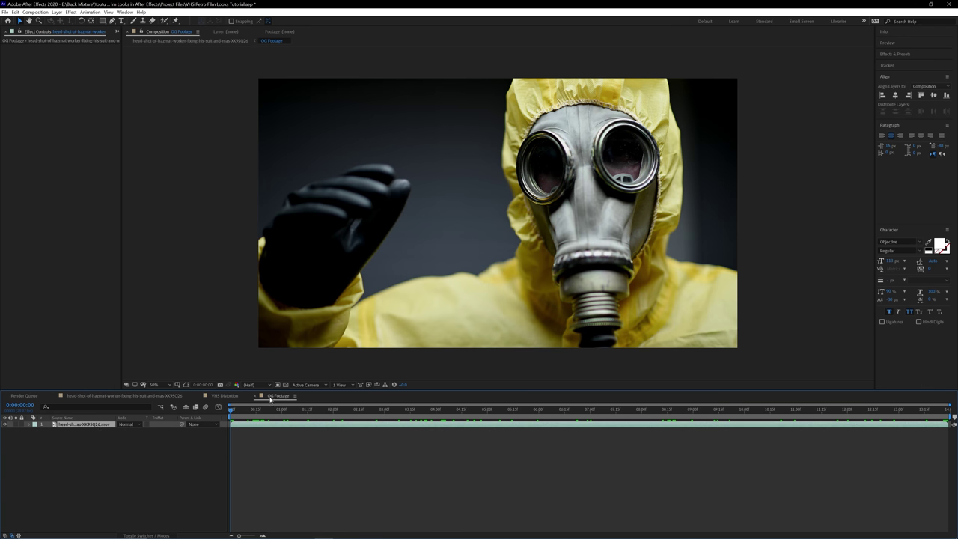
click(110, 395)
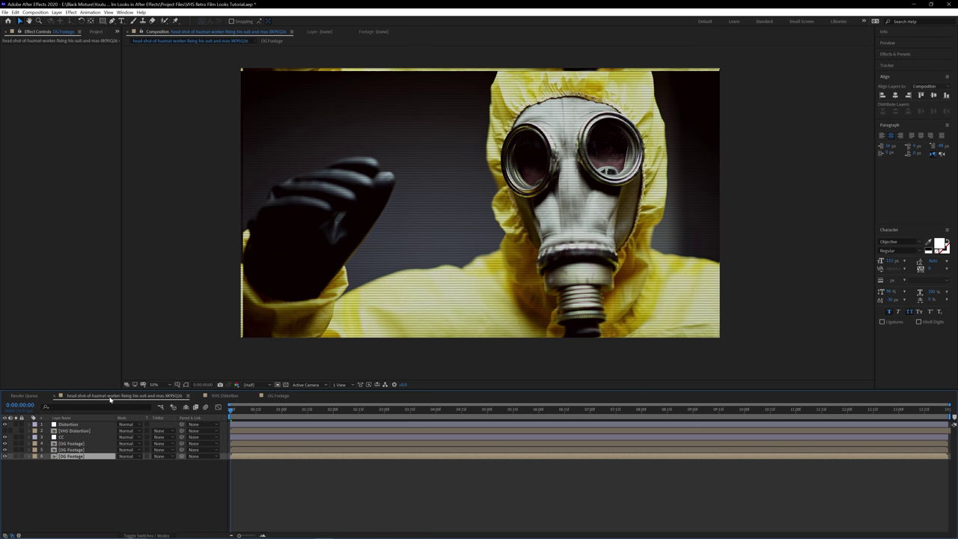
Step: Solo the three OG Footage layers and select all of them
click(80, 443)
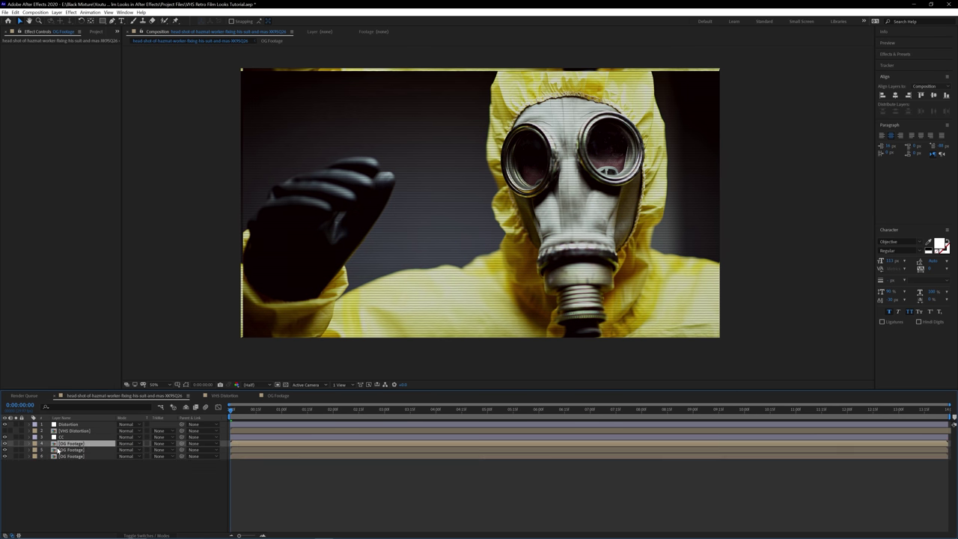
click(16, 456)
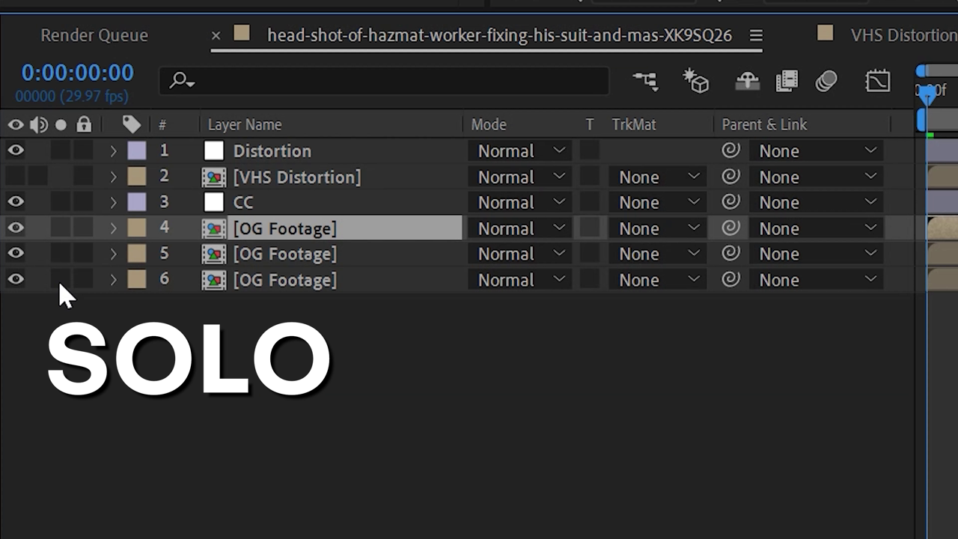
click(16, 449)
click(16, 443)
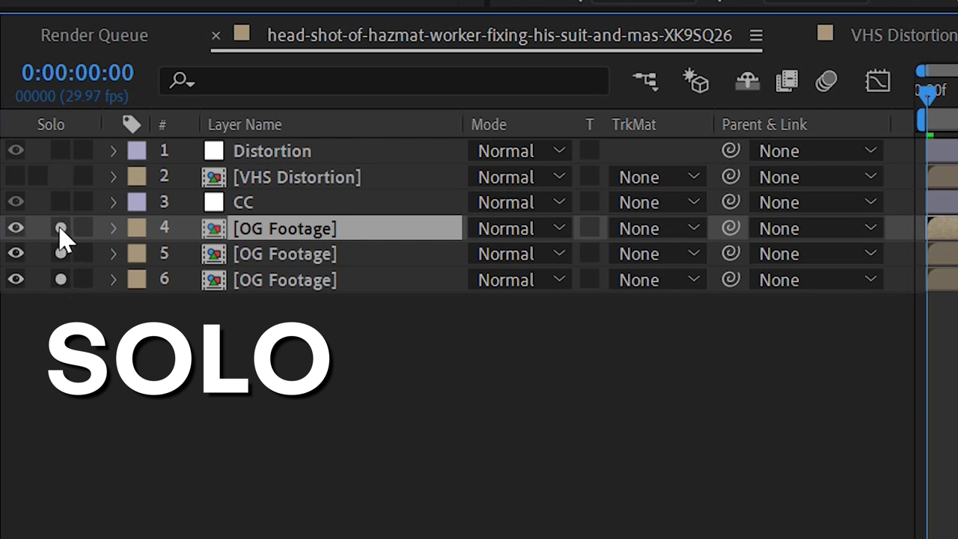
shift+click(75, 456)
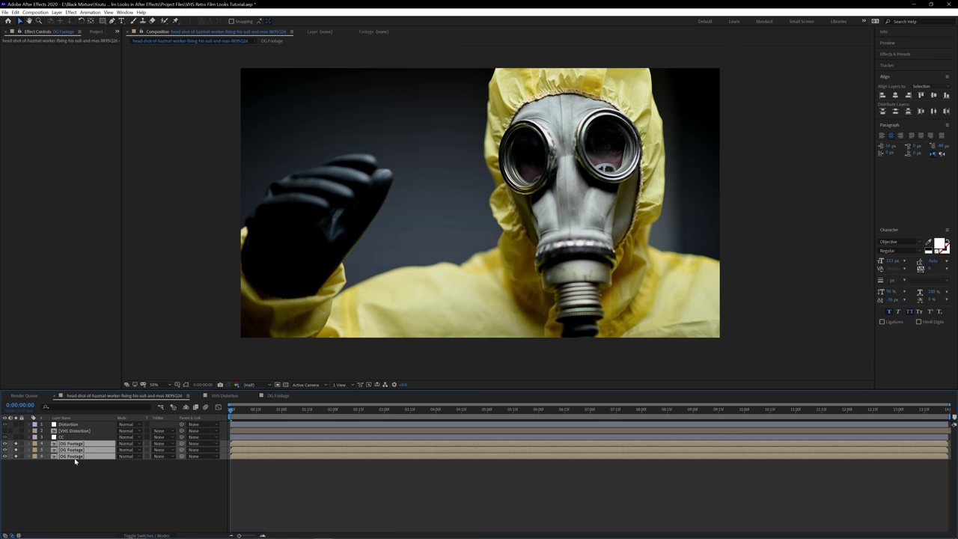
Step: Rename the uppermost OG Footage layer as Blue
click(83, 444)
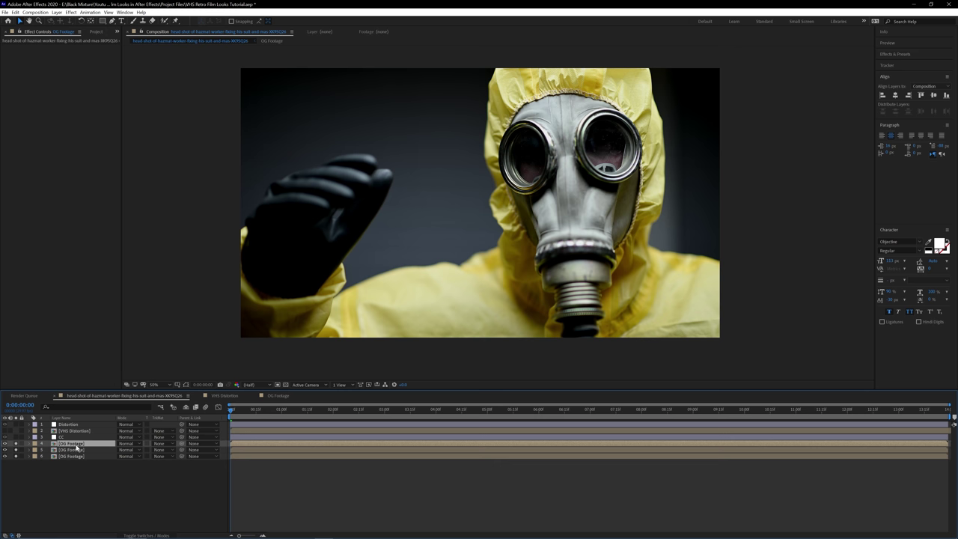
right_click(74, 446)
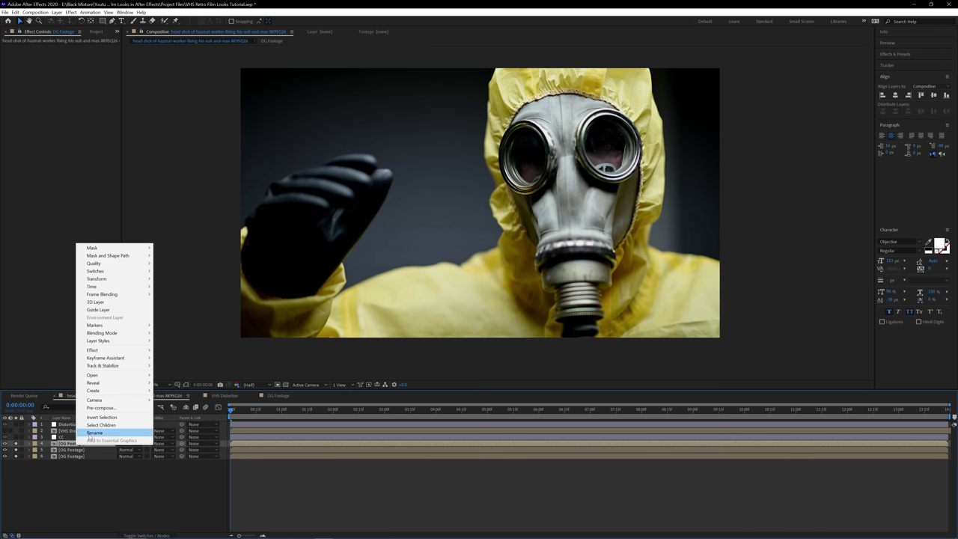
click(92, 432)
text(Blue)
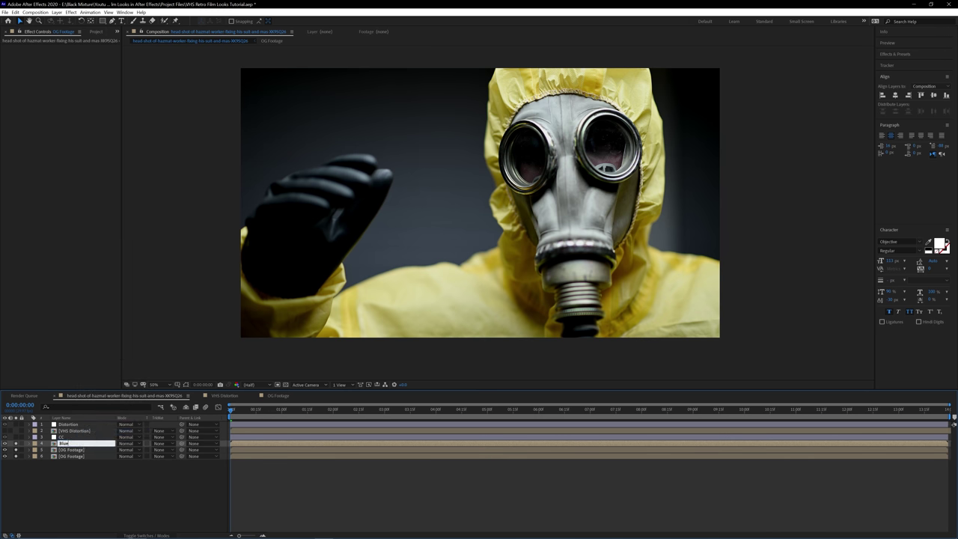
key(Return)
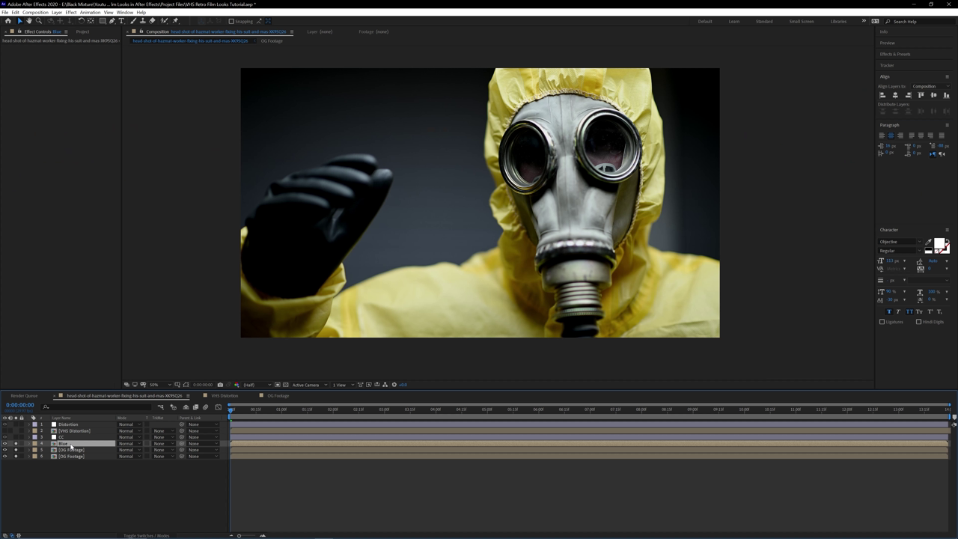
Step: Apply the Invert effect to the Blue layer and set its Channel to Blue
right_click(71, 444)
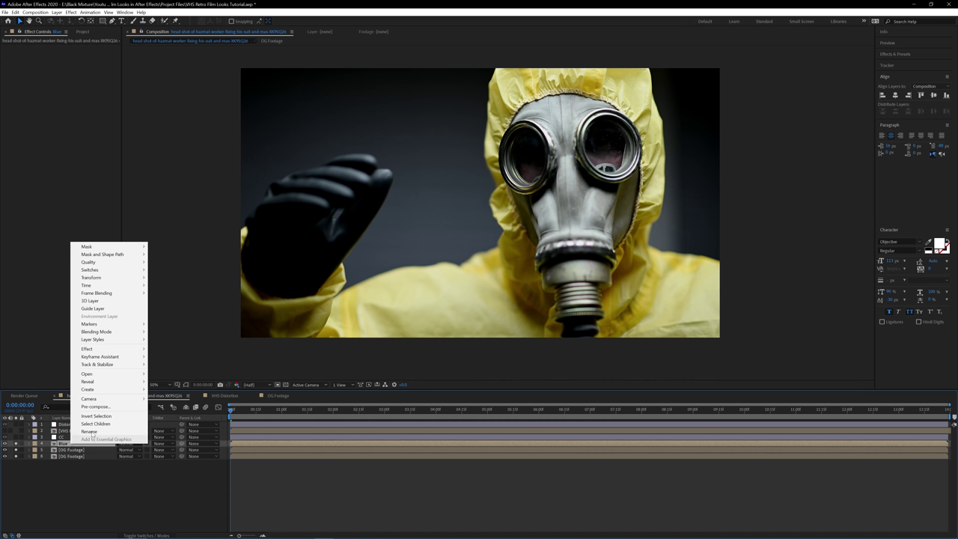
mouse_move(93, 348)
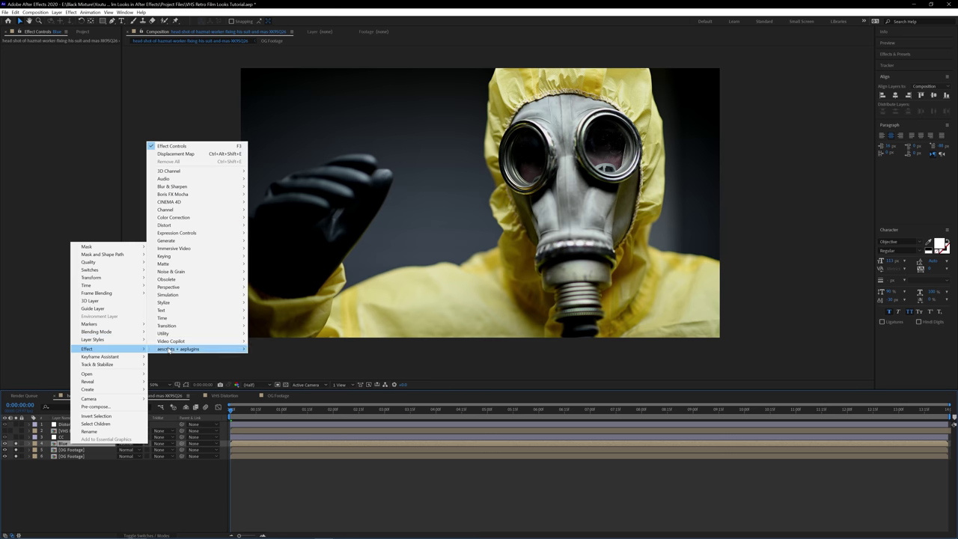
mouse_move(191, 210)
click(269, 256)
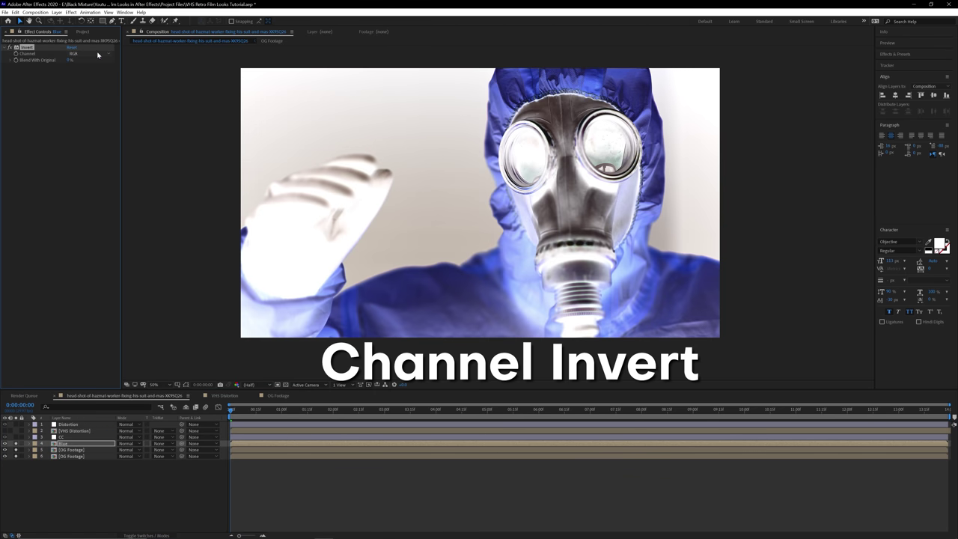
click(95, 56)
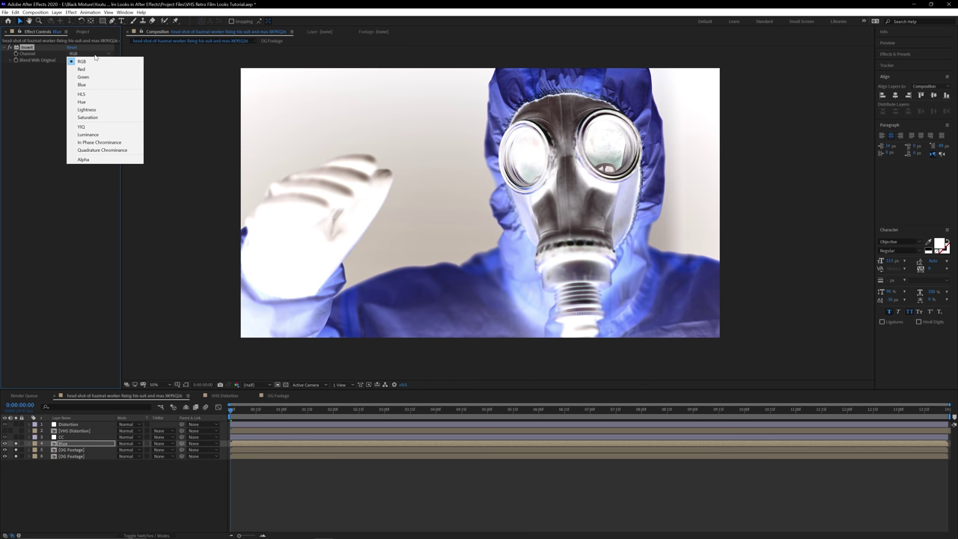
click(99, 85)
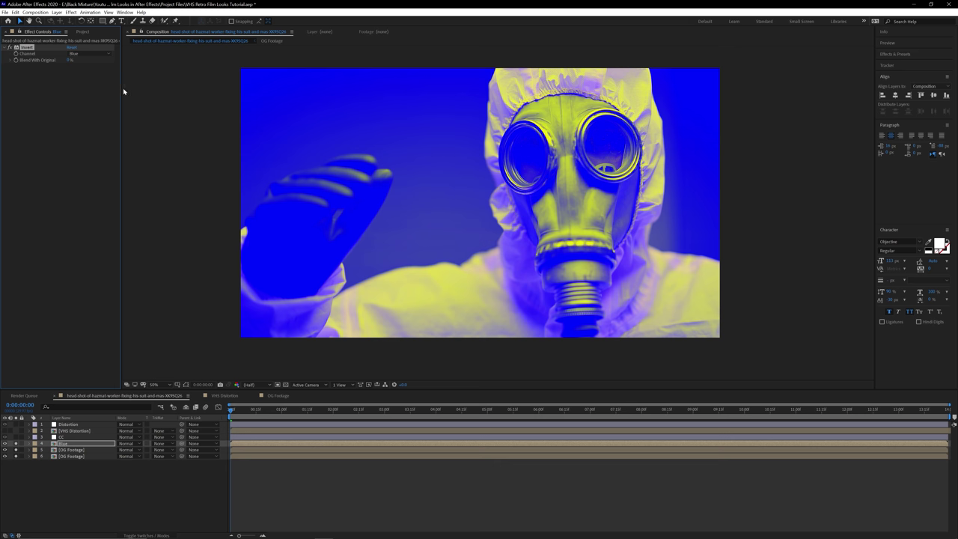
Step: Add the Curves effect to the Blue layer and shift the RGB curve's black point about a third of the way along the base
middle_click(93, 446)
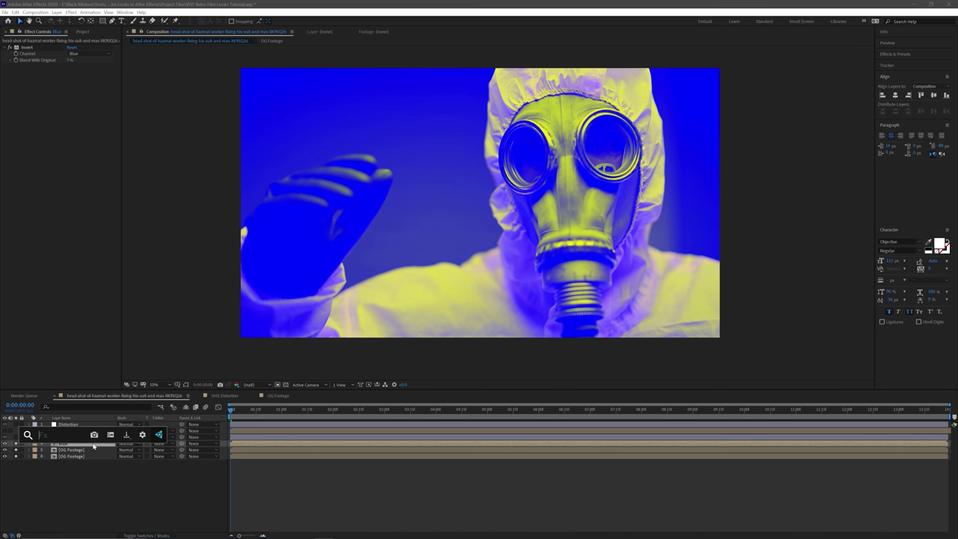
text(curves)
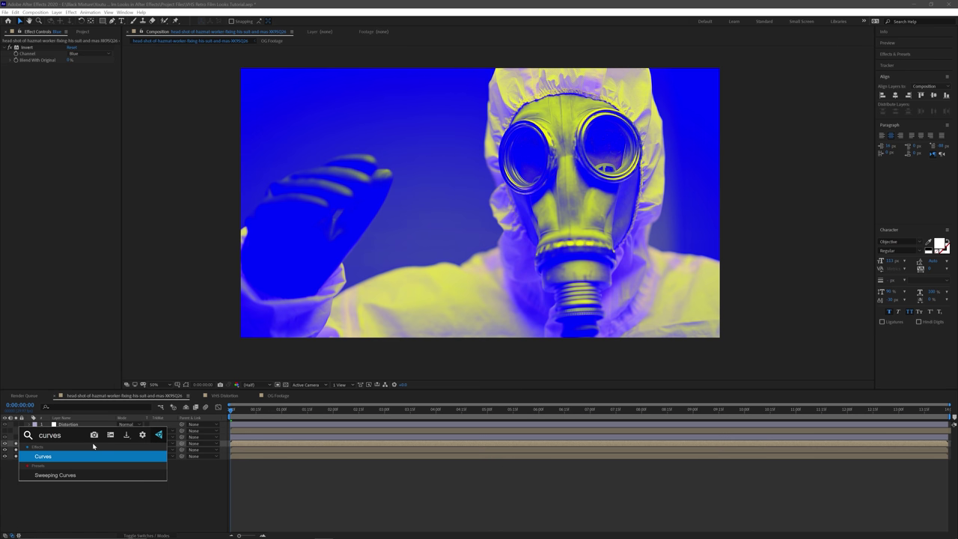
key(Return)
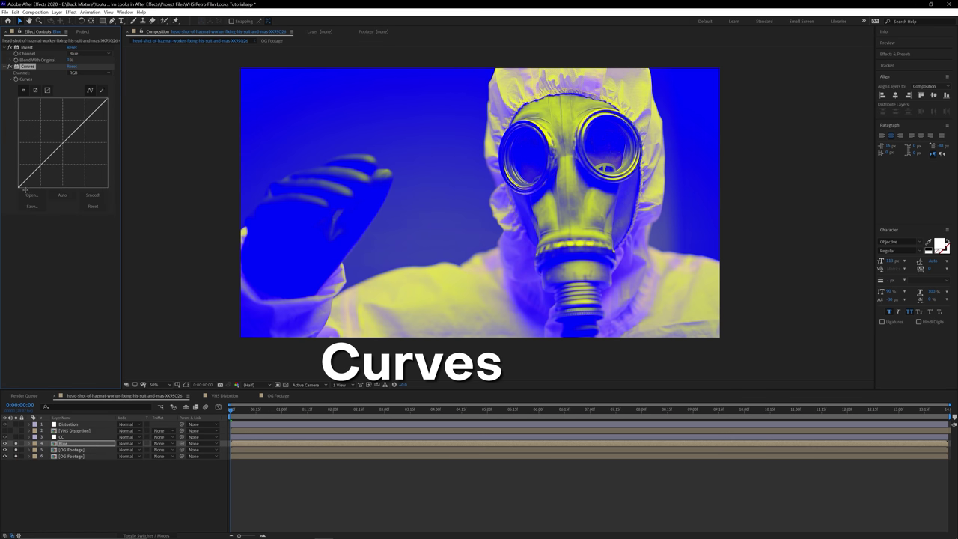
drag(21, 189, 19, 215)
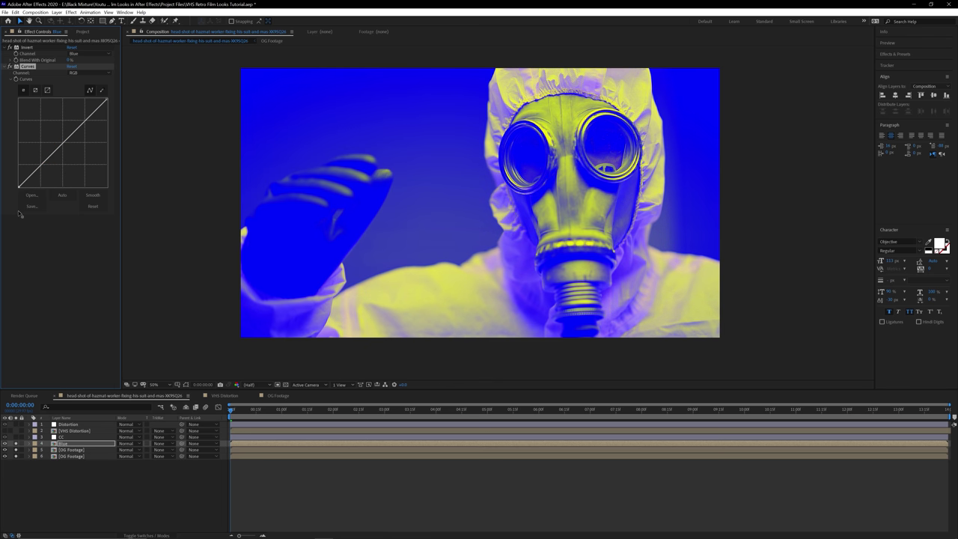
drag(20, 214, 51, 220)
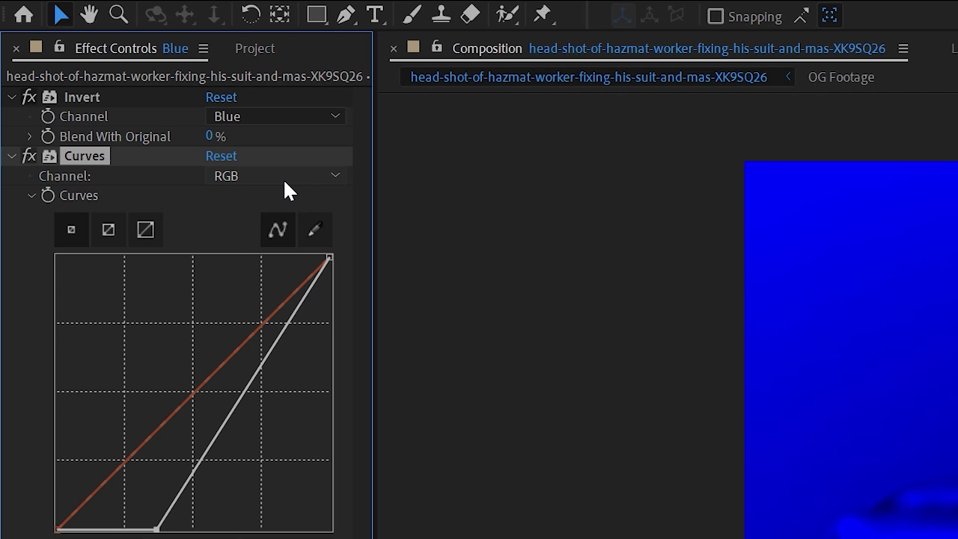
Step: Switch the Blue layer's Curves to the Blue channel and bow that curve upward to boost blue
click(91, 73)
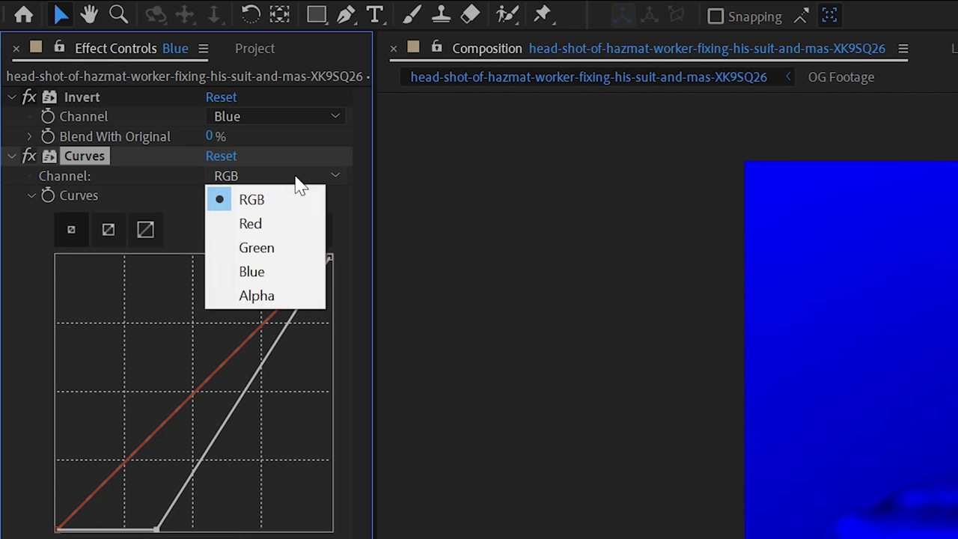
click(267, 273)
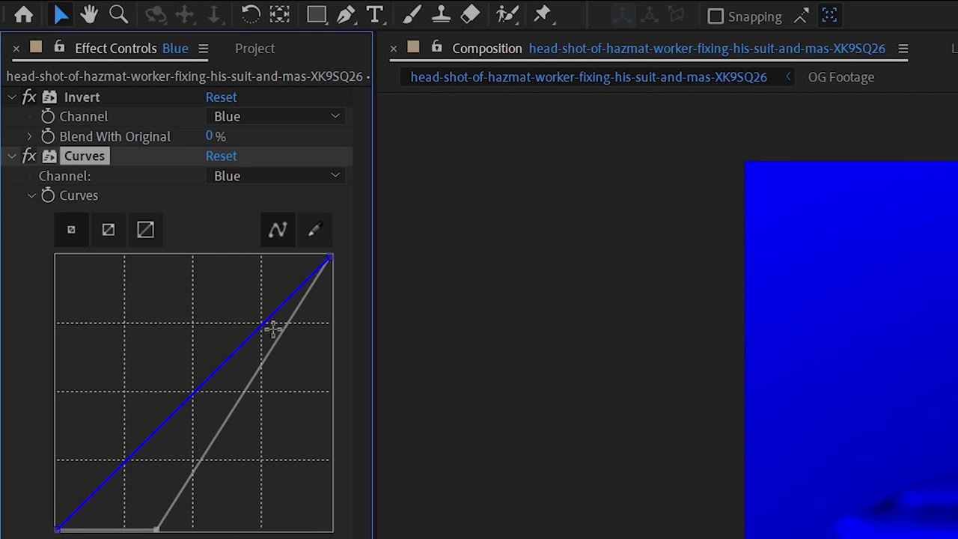
drag(265, 323, 258, 299)
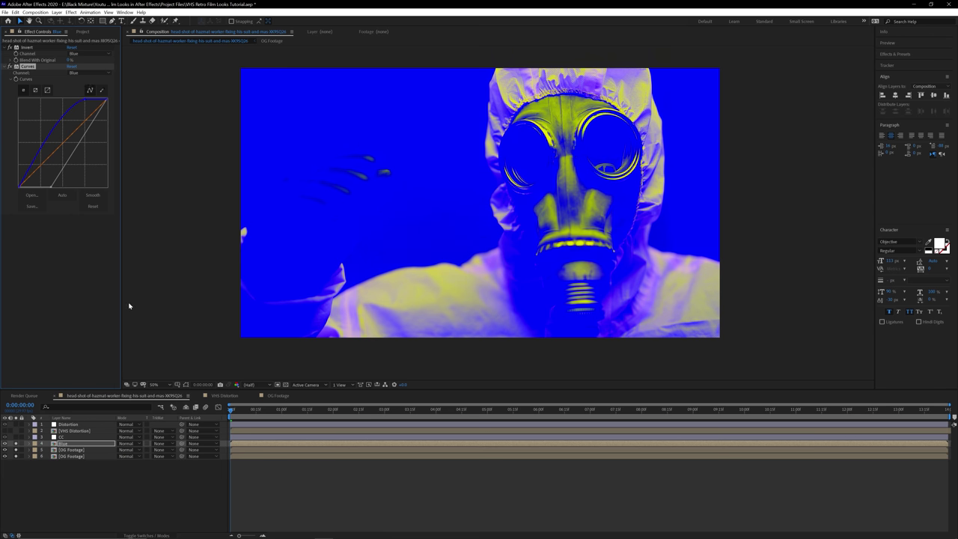
Step: Apply the Invert effect to the OG Footage layer directly below Blue, and turn off Solo for the Blue layer
click(76, 448)
right_click(76, 450)
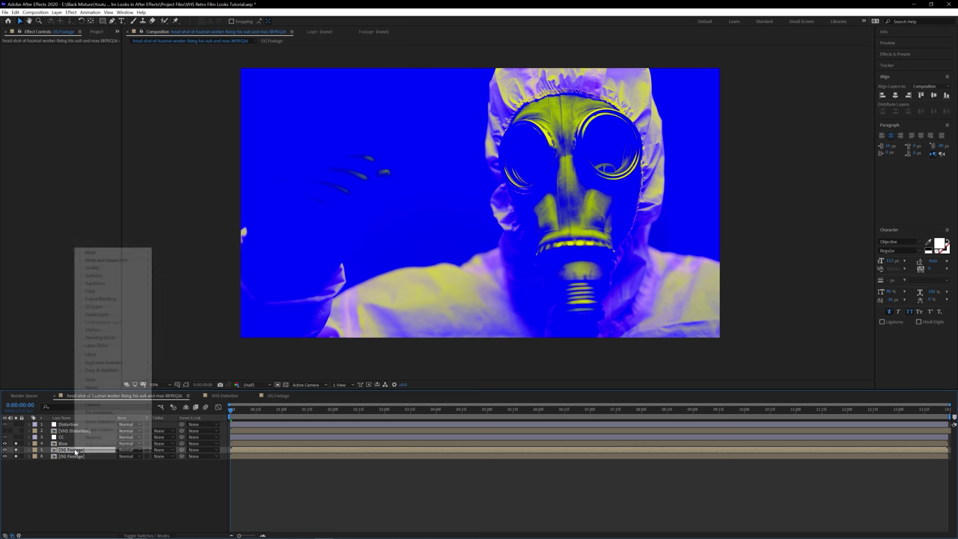
mouse_move(110, 354)
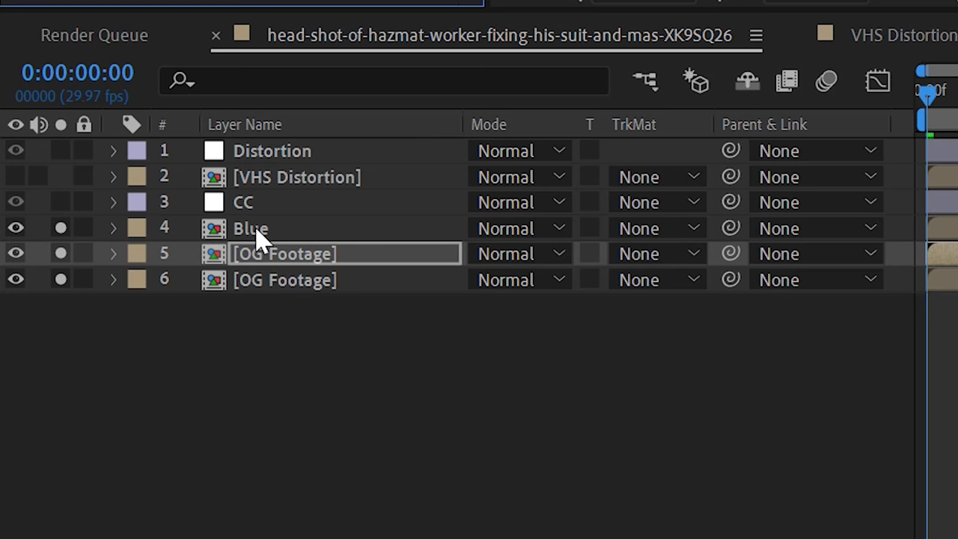
click(256, 232)
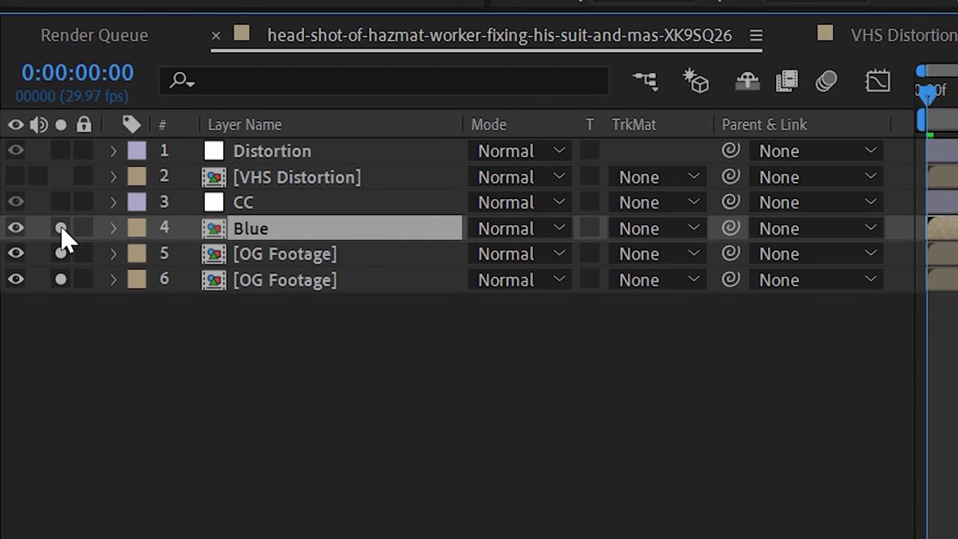
click(61, 229)
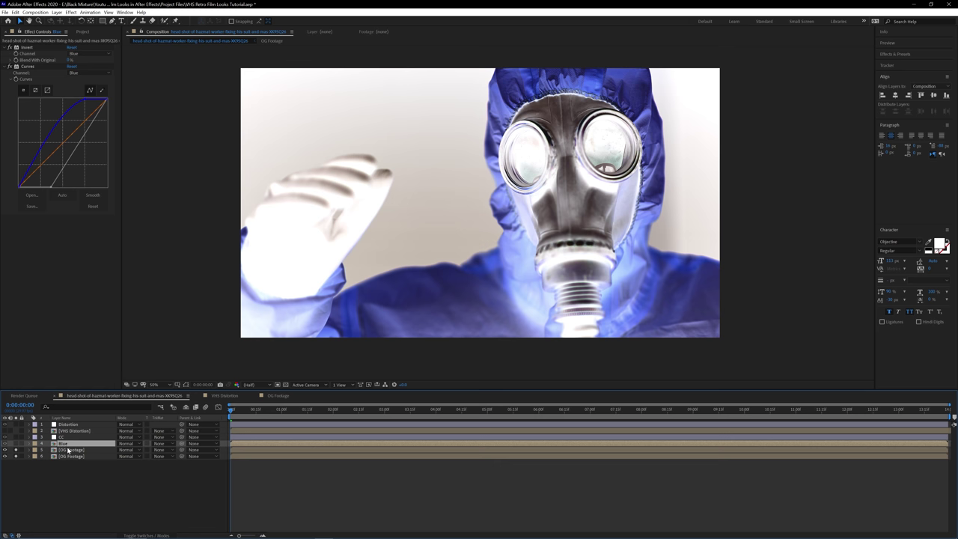
Step: Rename the inverted OG Footage layer below Blue as Red
click(75, 449)
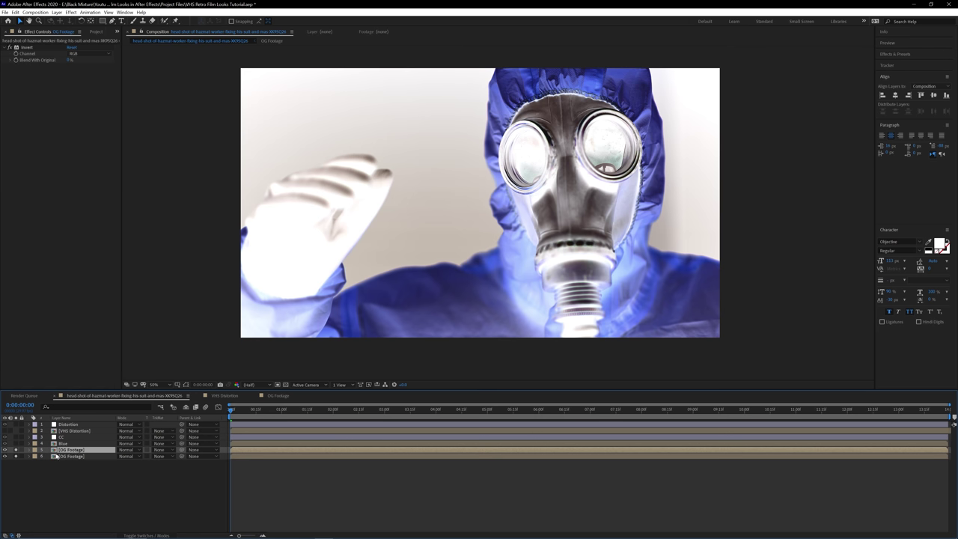
right_click(75, 452)
click(102, 439)
text(Red)
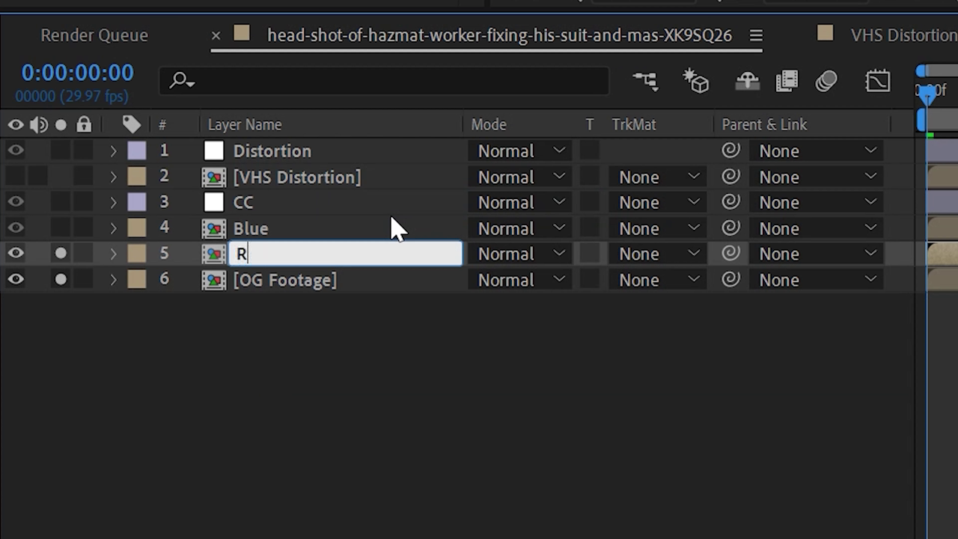
key(Return)
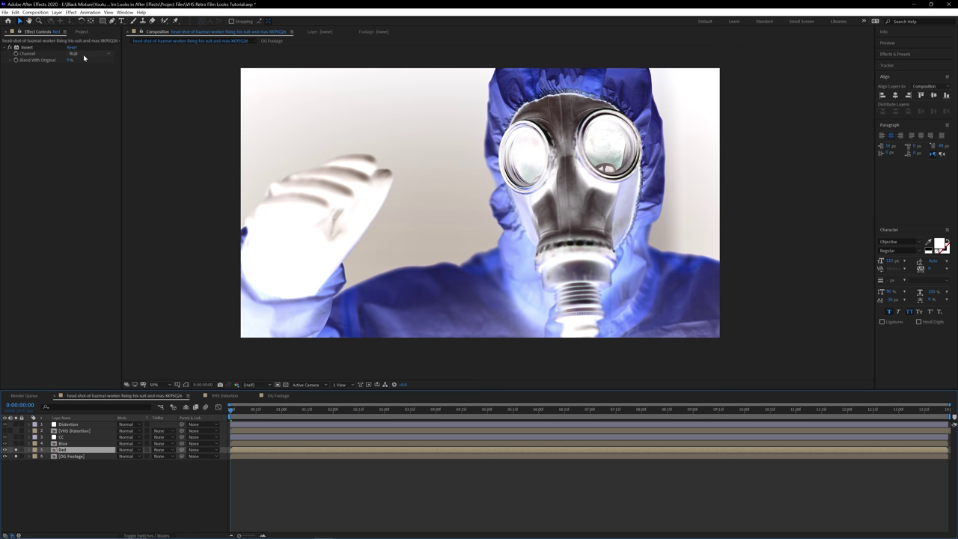
Step: Set the Channel of the Red layer's Invert effect to Red
click(93, 54)
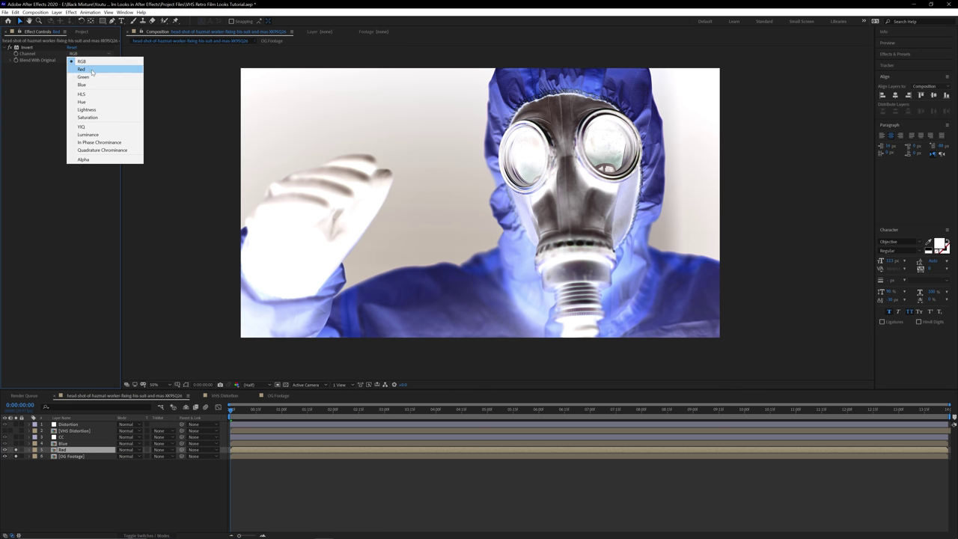
click(90, 69)
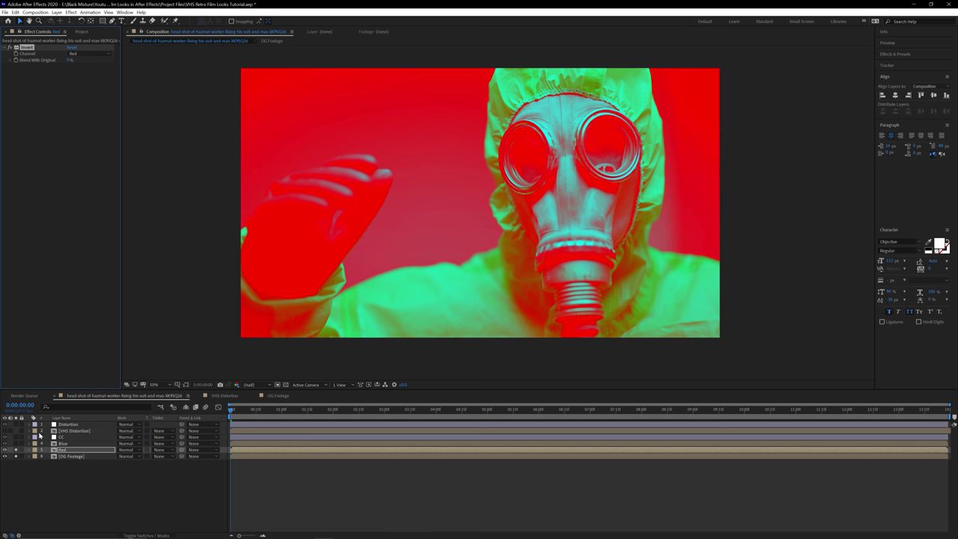
right_click(74, 453)
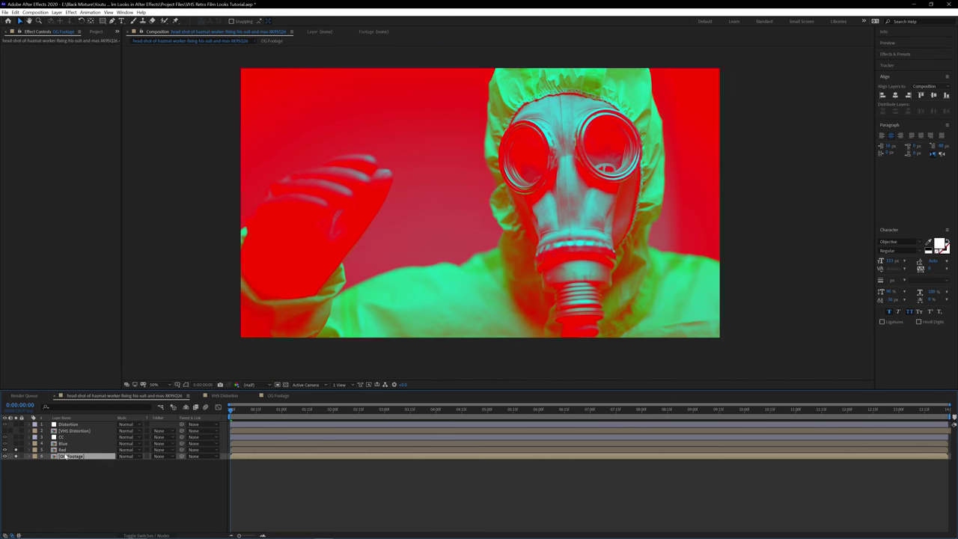
key(Escape)
Step: Apply the Curves effect to the Red layer and shift the RGB curve's black point inward to darken the shadows
click(69, 451)
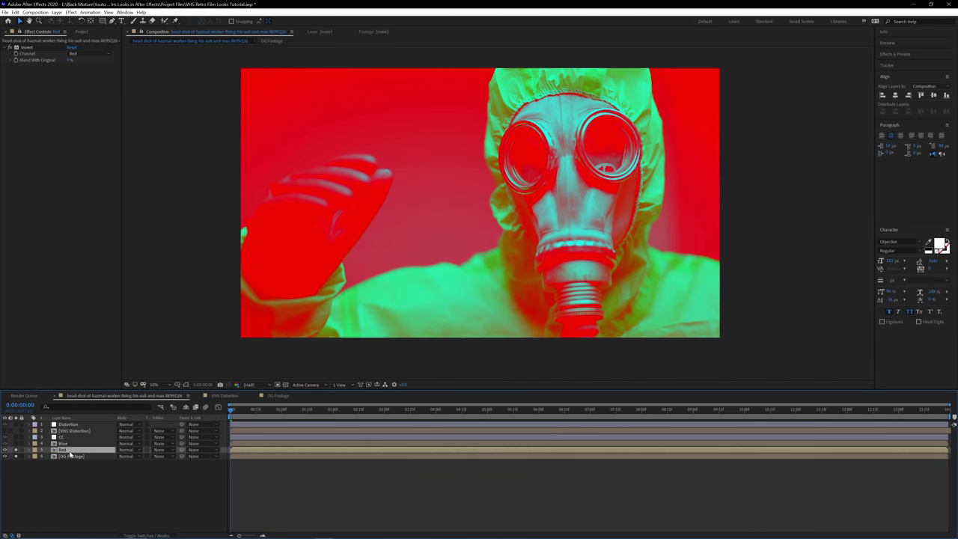
key(ctrl+space)
text(curves)
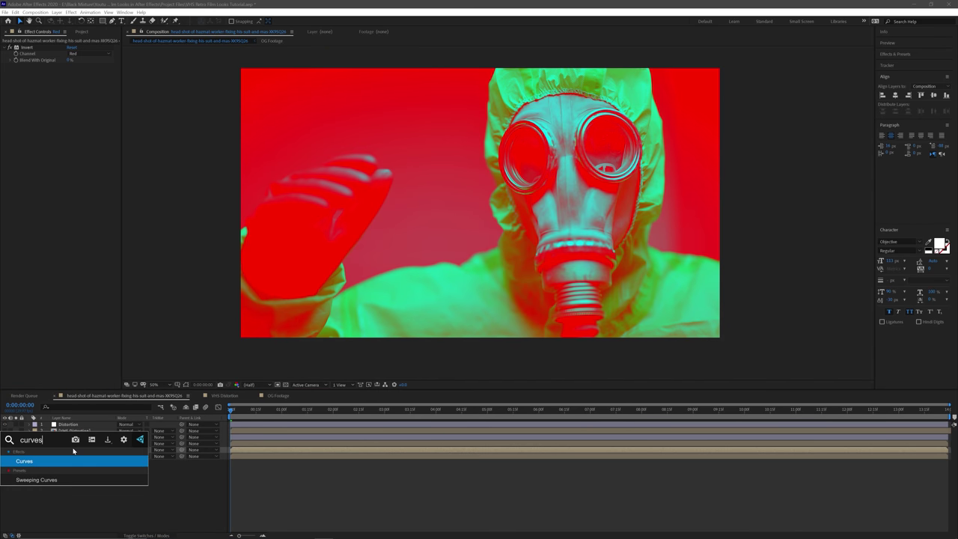
key(Return)
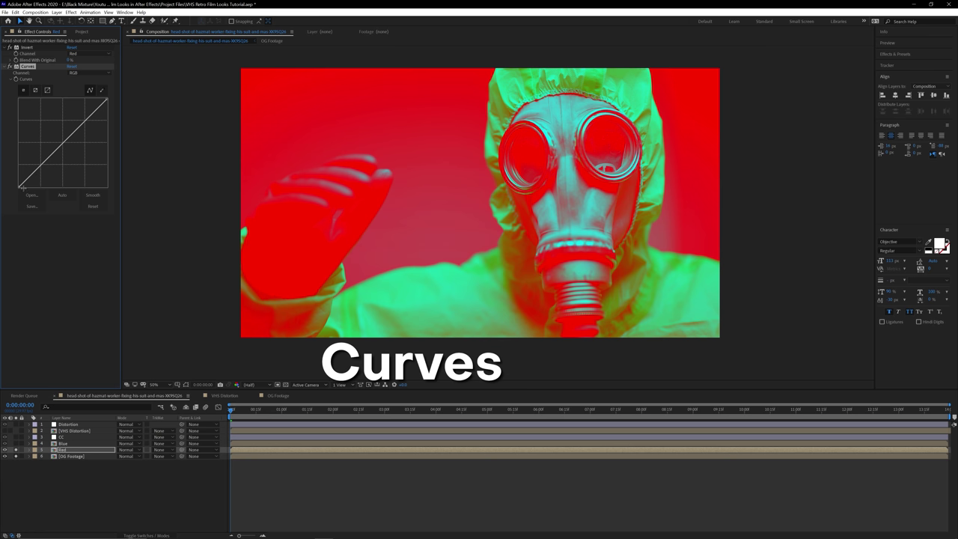
drag(21, 187, 52, 217)
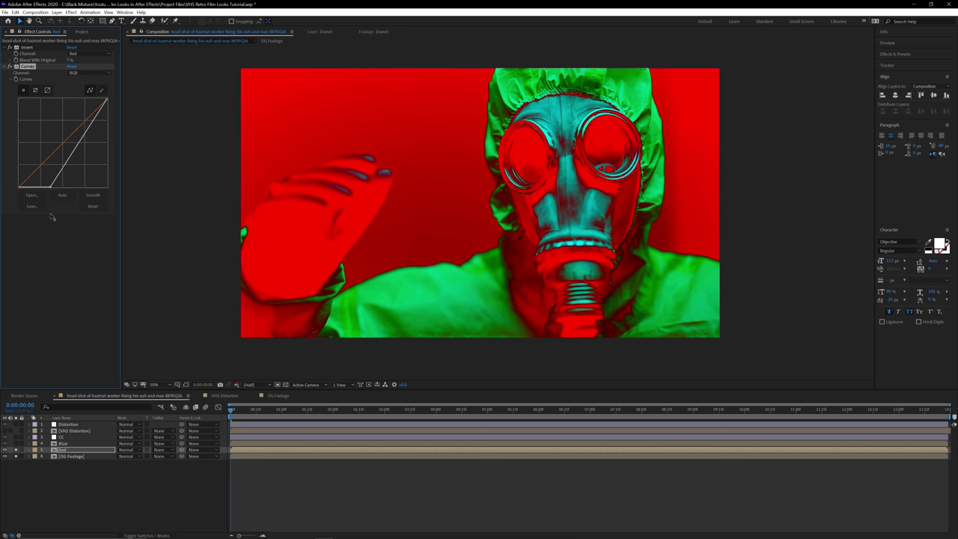
Step: Switch the Red layer's Curves to the Red channel and bow that curve slightly downward
click(87, 74)
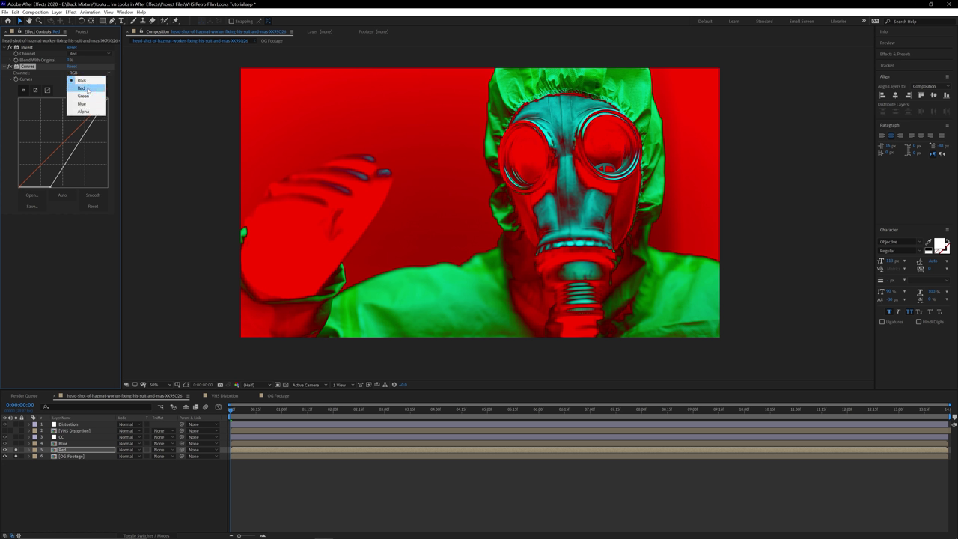
click(87, 89)
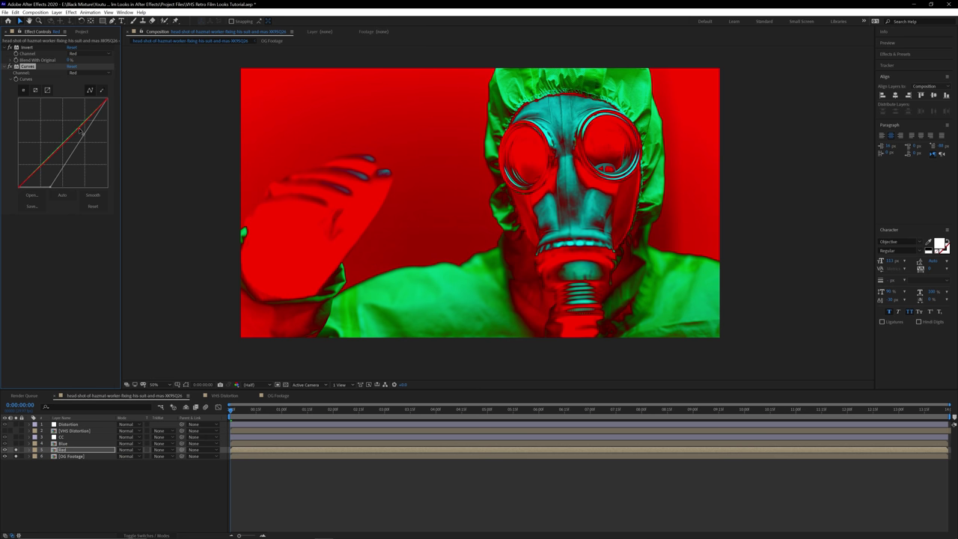
drag(79, 130, 82, 134)
mouse_move(82, 135)
mouse_down()
mouse_move(84, 146)
mouse_move(81, 132)
mouse_up()
drag(82, 134, 84, 139)
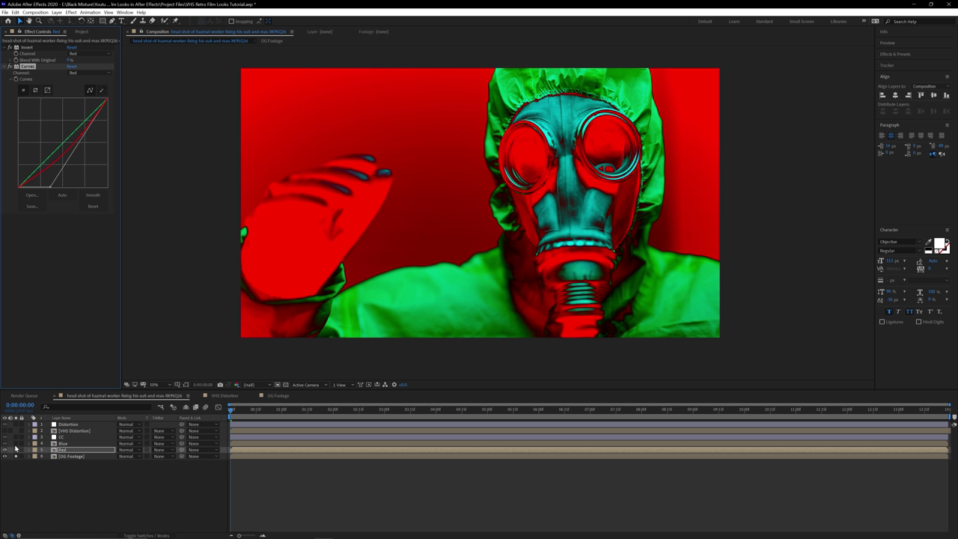
Step: Solo the Blue layer as well and set the blending mode of both Blue and Red to Screen
click(16, 443)
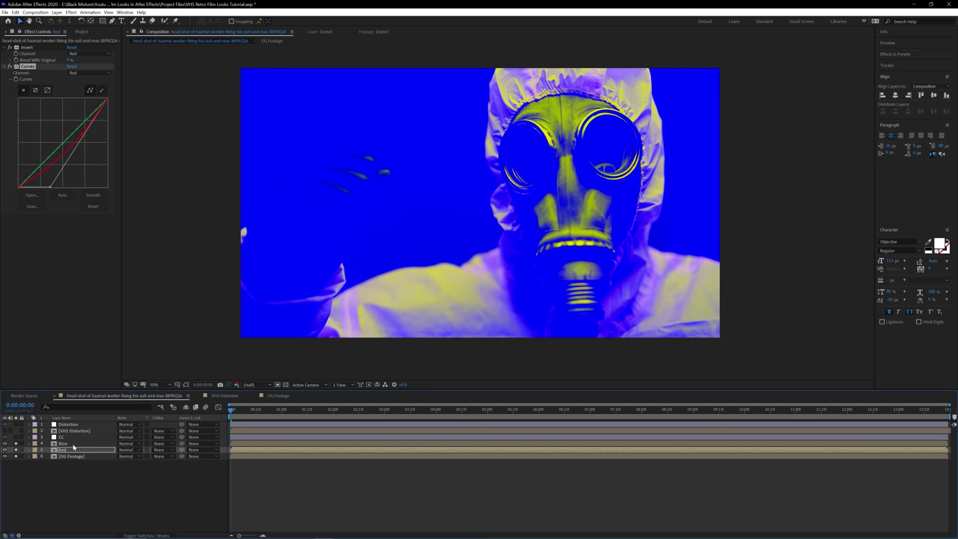
click(64, 443)
shift+click(65, 449)
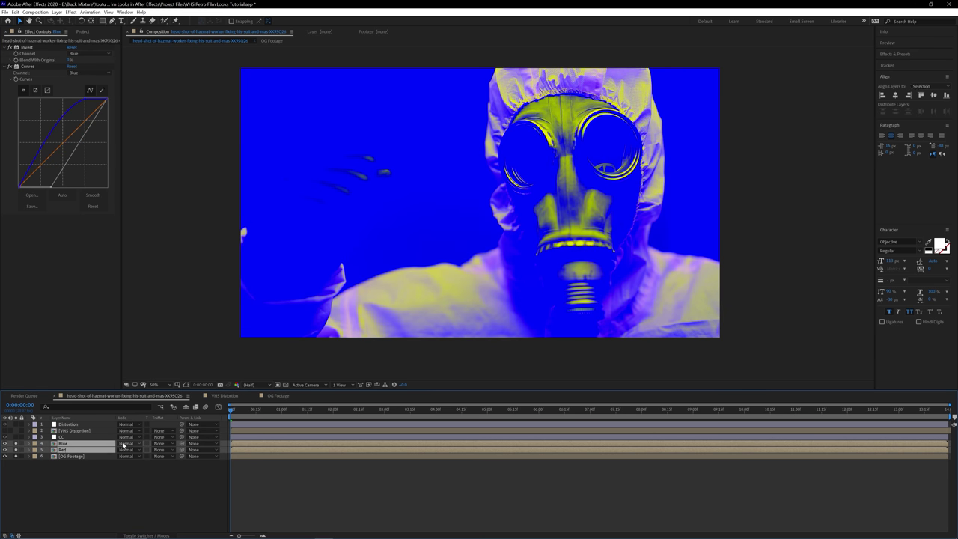
click(123, 444)
click(148, 228)
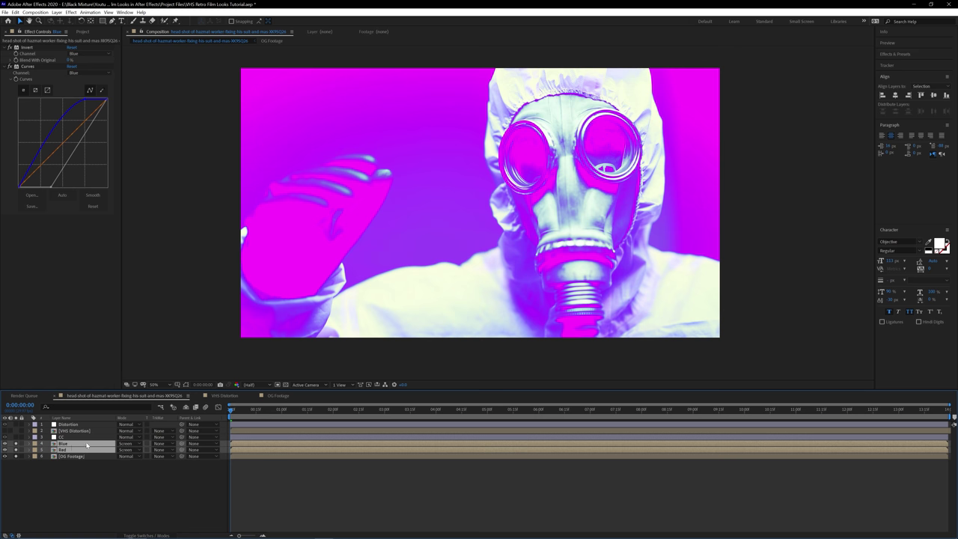
Step: Set the Opacity of the Blue and Red layers to 23%
key(t)
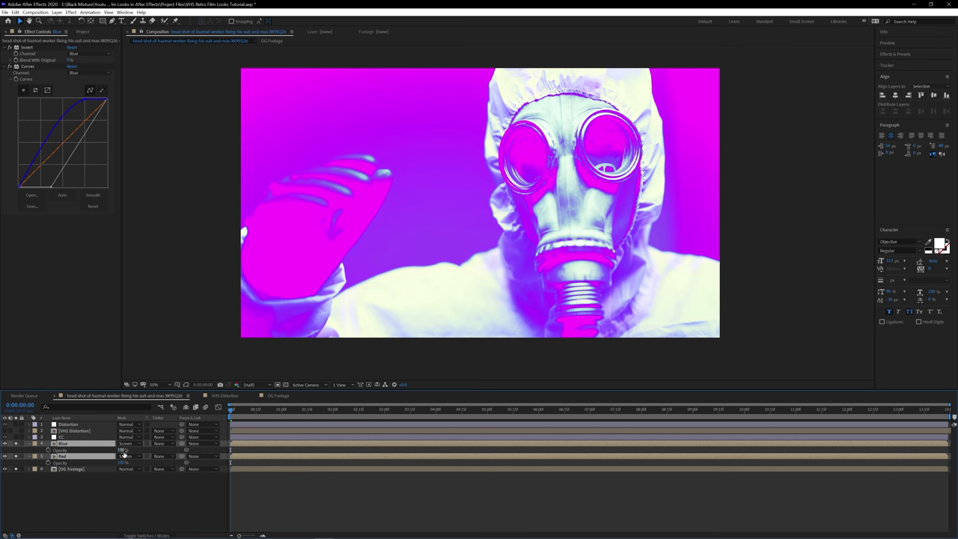
click(121, 450)
click(108, 446)
key(t)
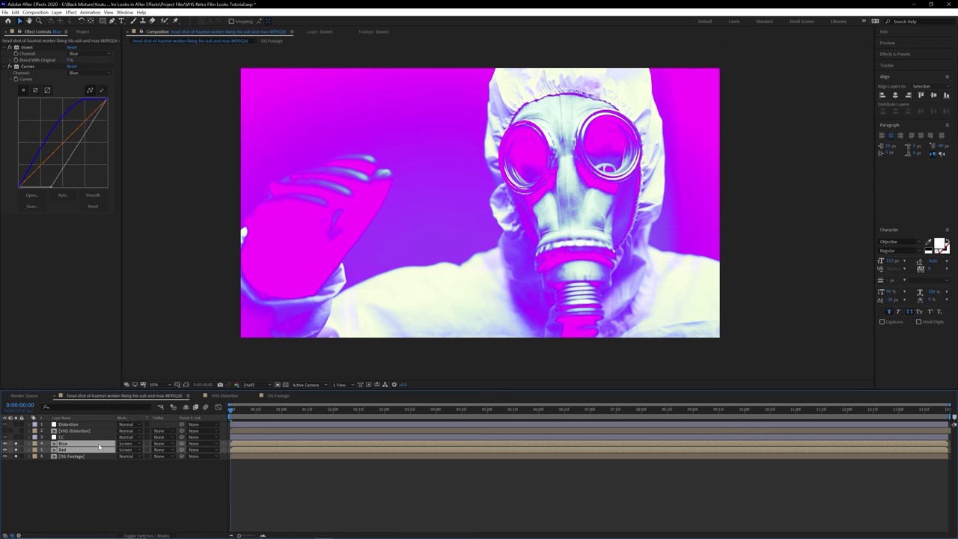
key(t)
click(123, 450)
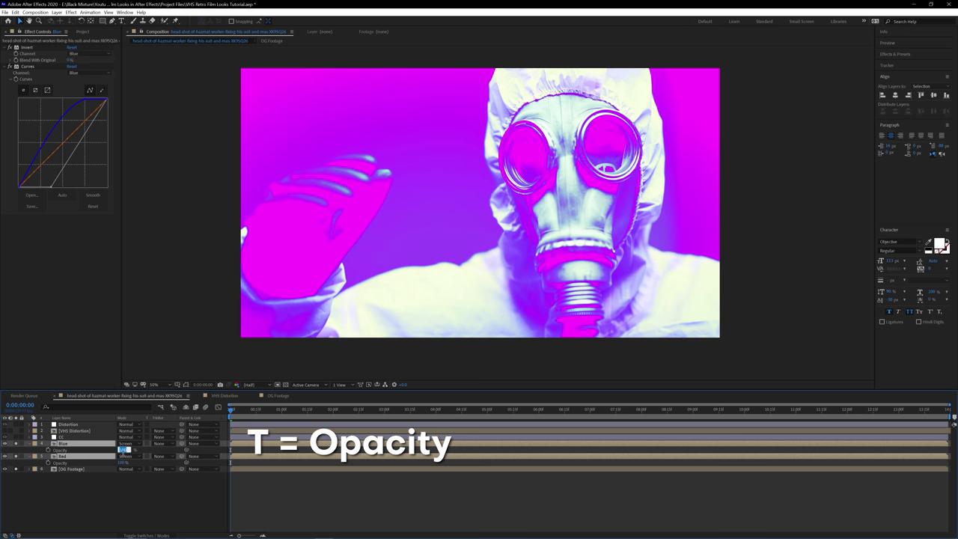
text(23)
key(Return)
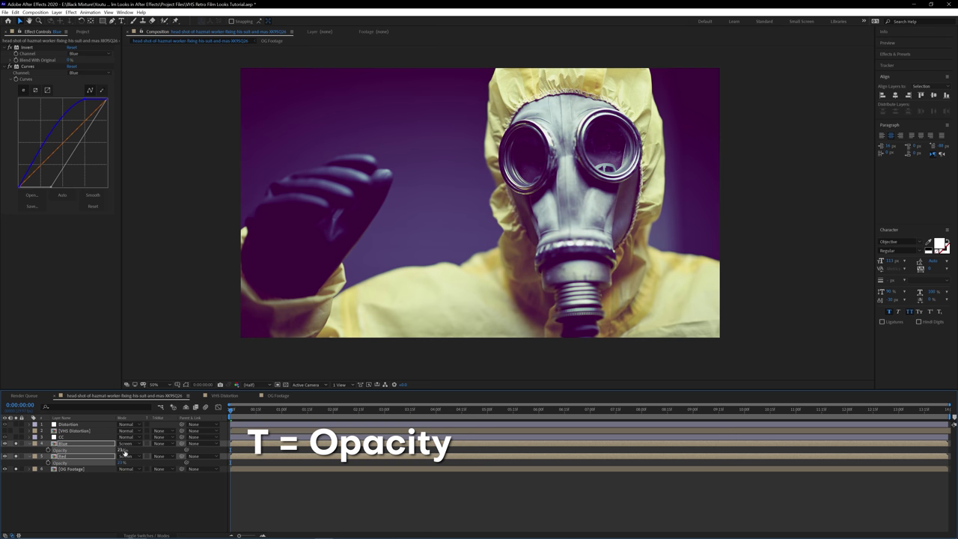
key(t)
Step: Toggle Solo on the Blue and Red layers to compare the color look, and turn off Solo for Blue, Red and OG Footage
click(14, 461)
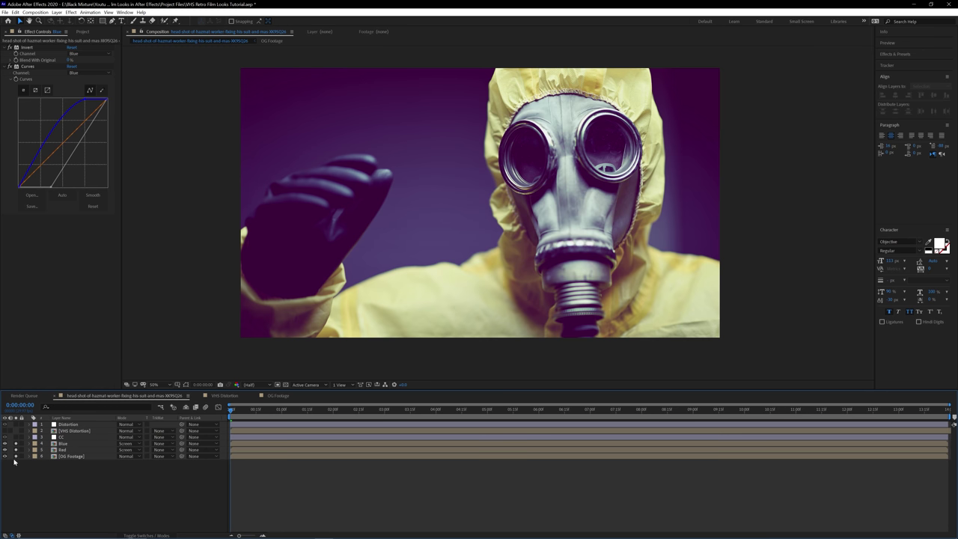
click(16, 448)
click(16, 443)
click(16, 449)
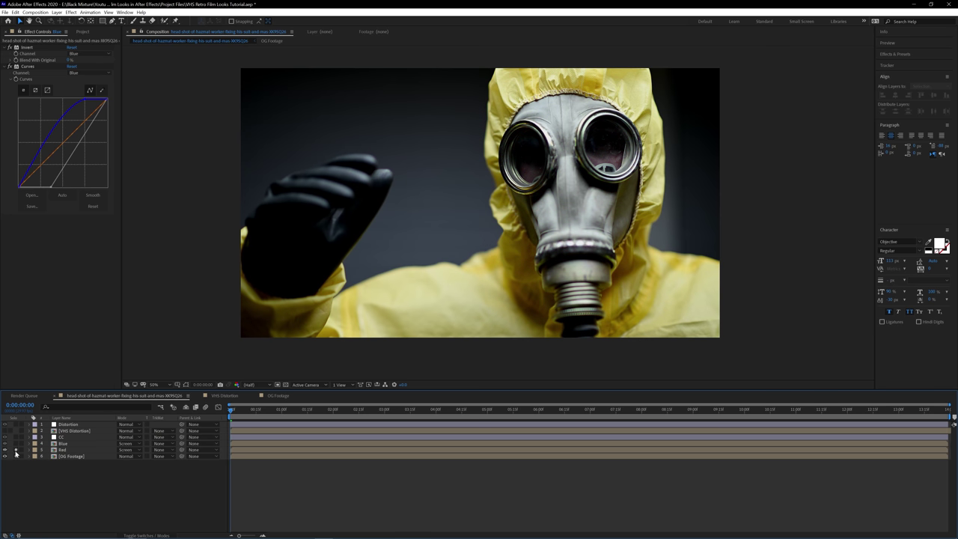
click(16, 443)
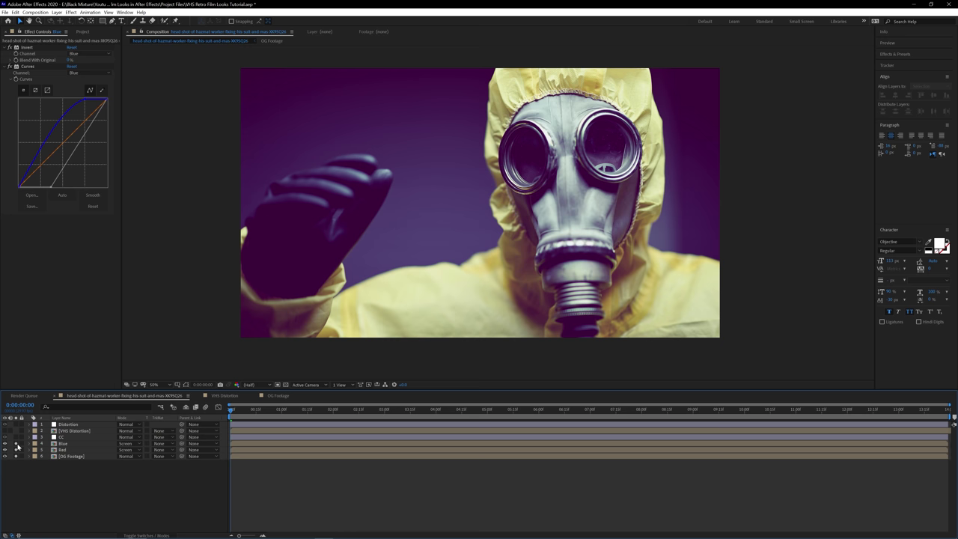
drag(17, 445, 15, 463)
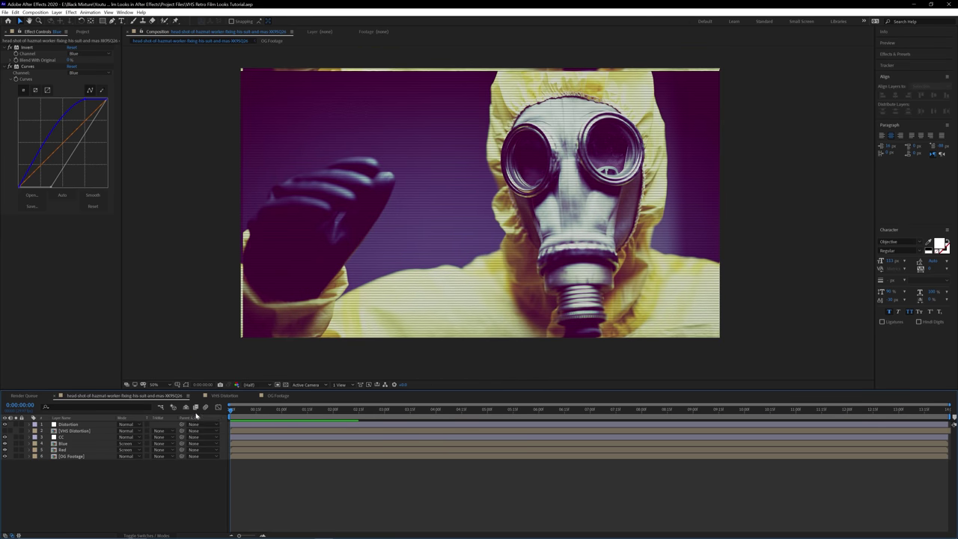
right_click(175, 479)
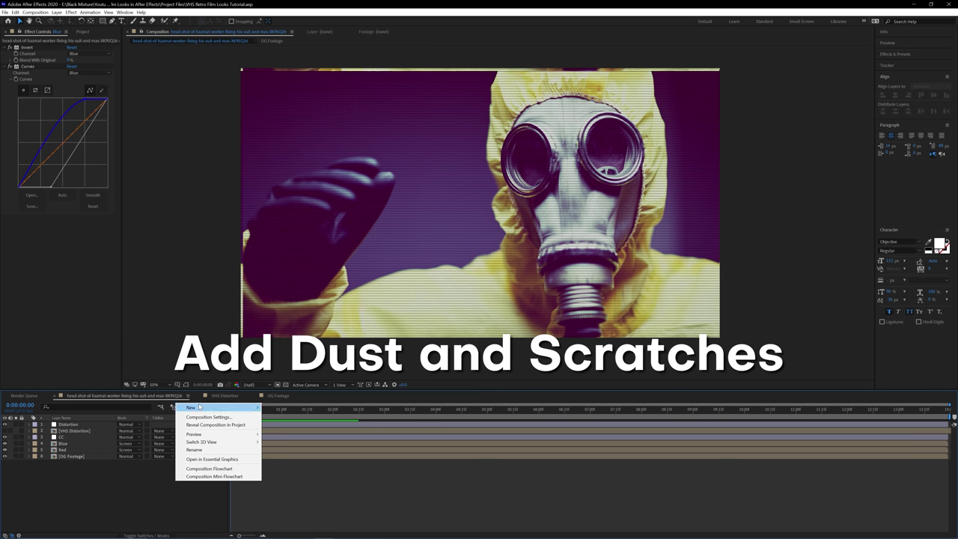
mouse_move(202, 408)
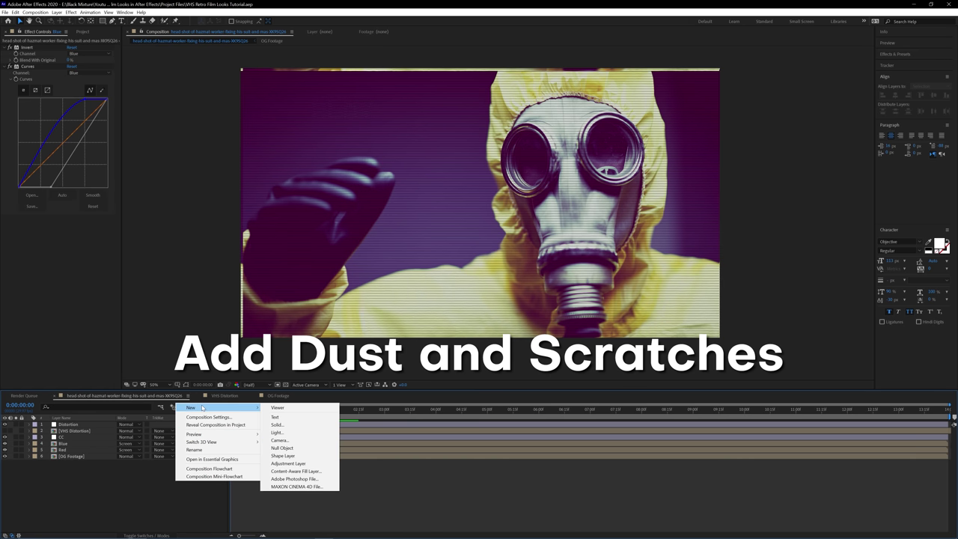
click(112, 474)
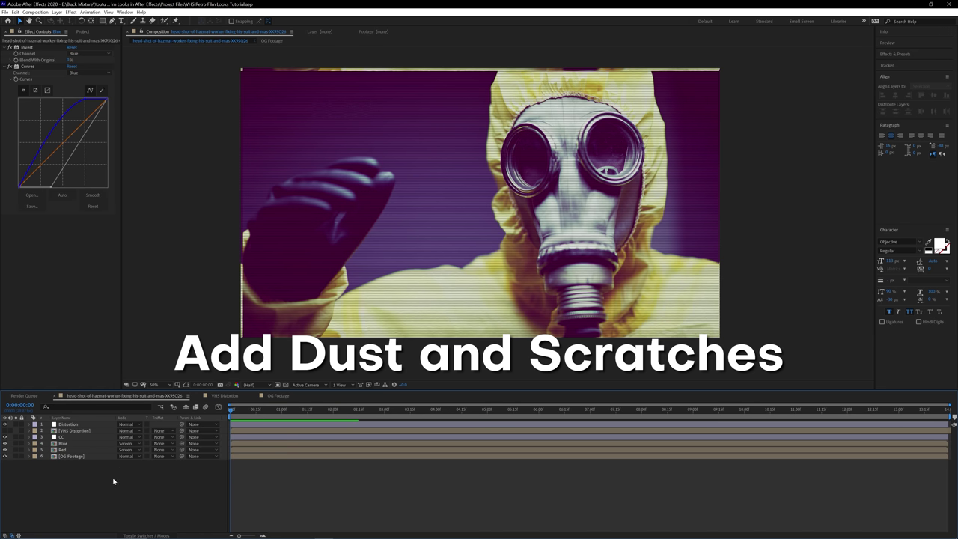
Step: Create a composition-sized black solid named Dust above all other layers
right_click(112, 481)
mouse_move(146, 408)
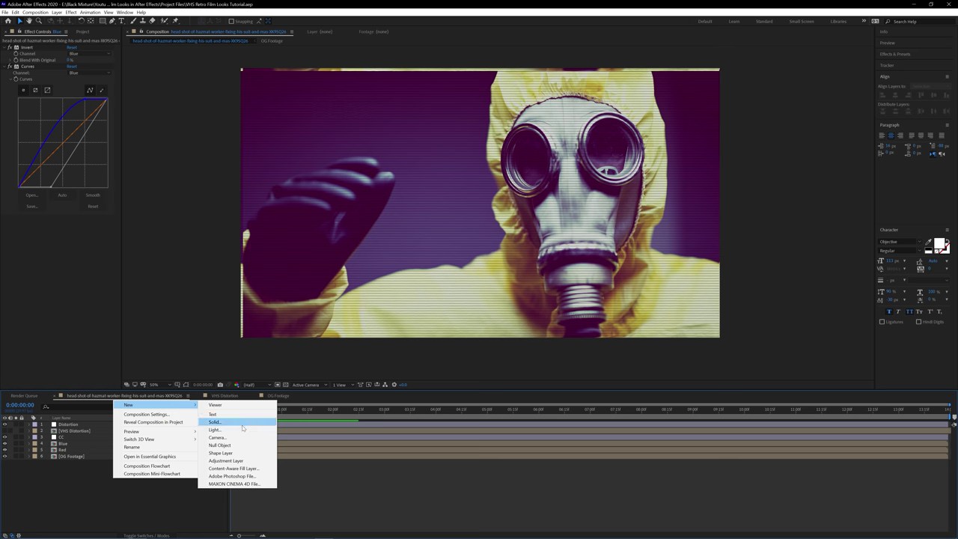
click(214, 421)
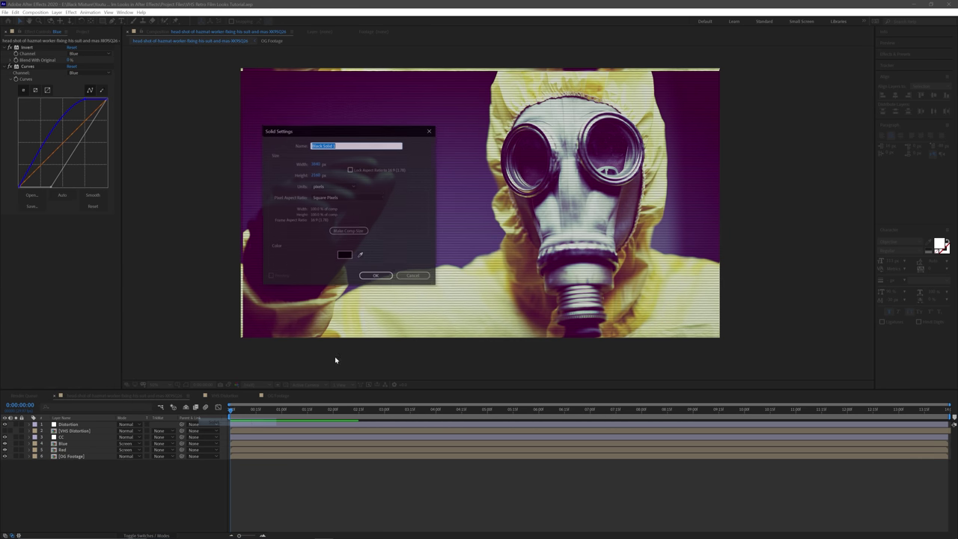
click(348, 231)
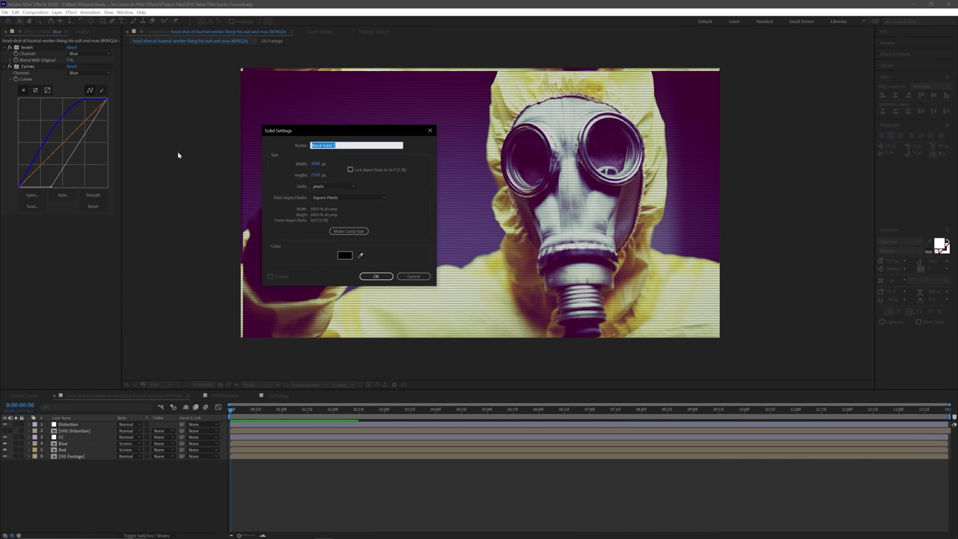
text(Dust)
key(Return)
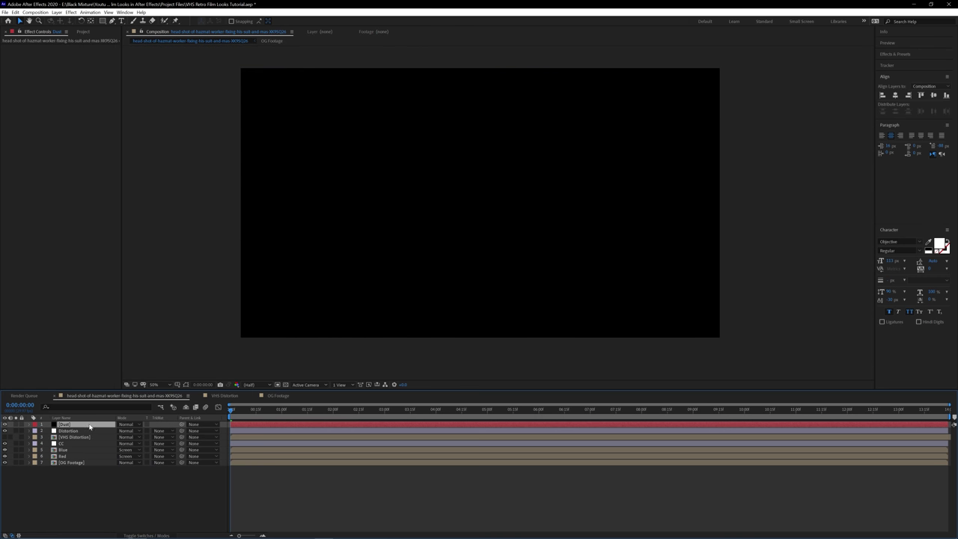
Step: Apply Fractal Noise to the Dust layer and raise its Contrast to about 722
key(ctrl+space)
text(fractal noise)
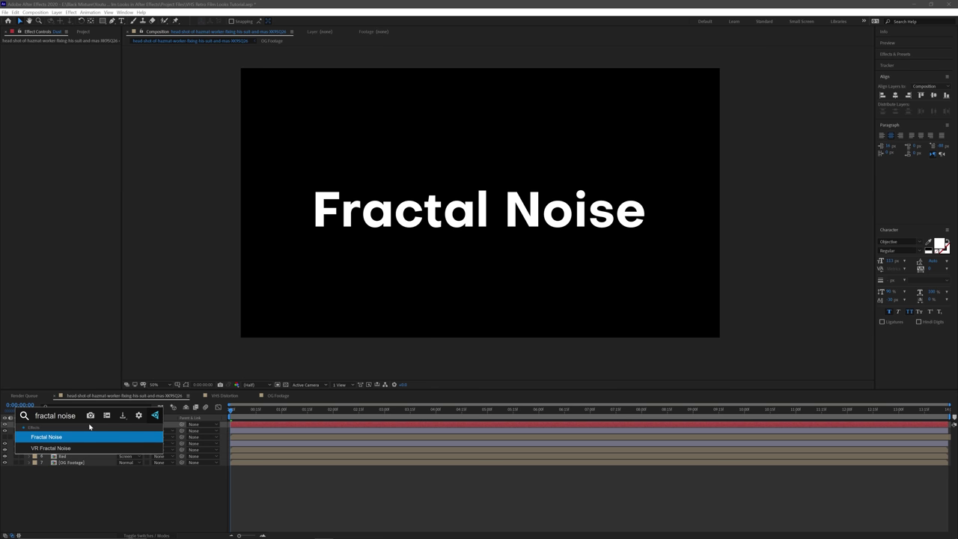
key(Return)
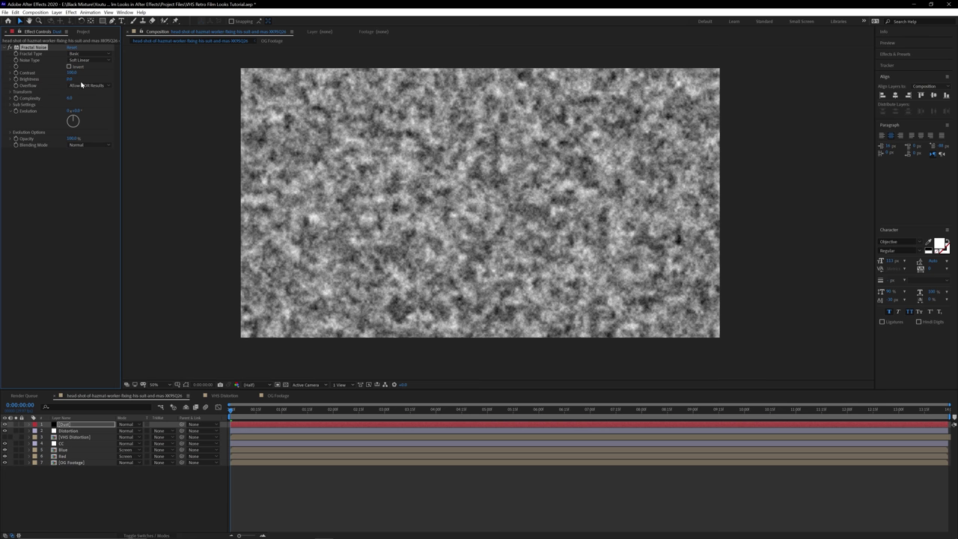
drag(77, 75, 86, 76)
drag(75, 75, 217, 88)
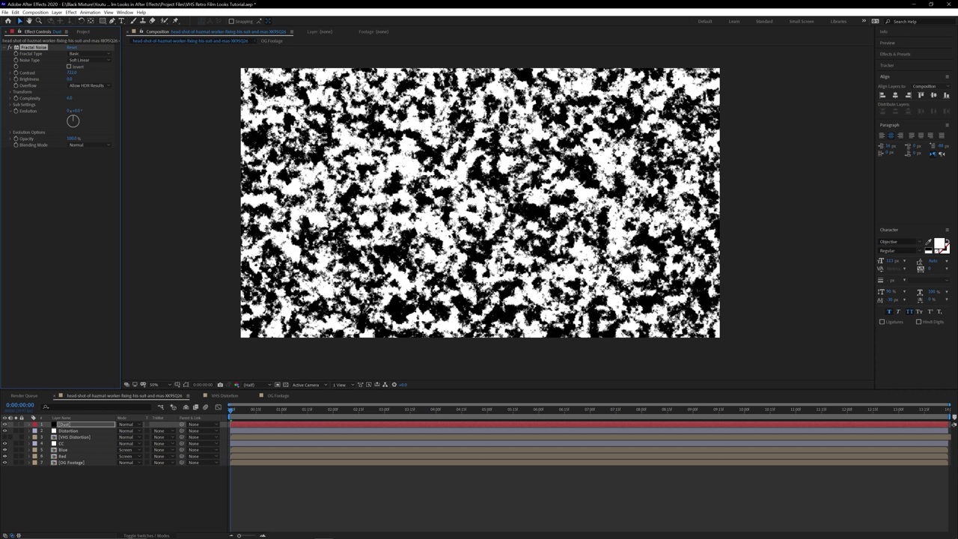
Step: Lower the Fractal Noise Brightness to about -312 so that only a few small dust specks remain
drag(69, 79, 33, 78)
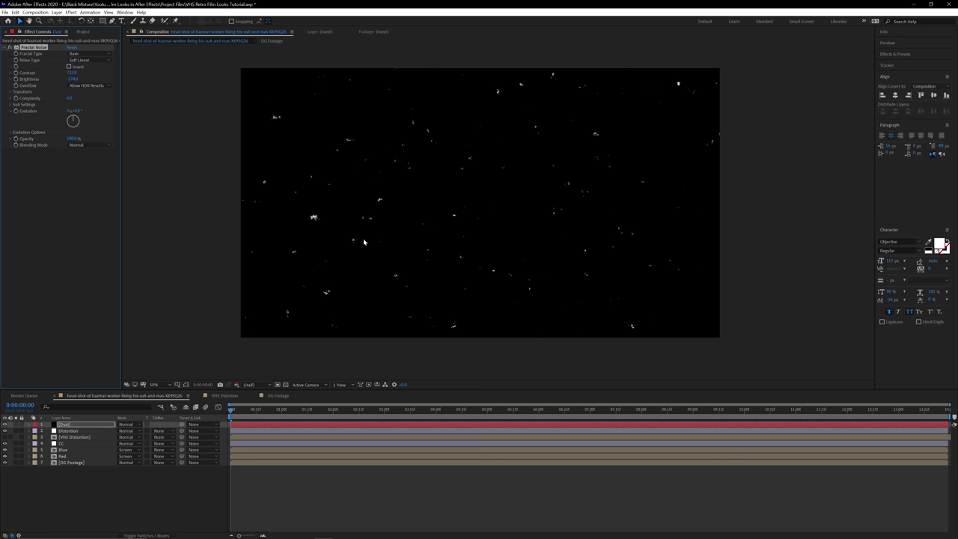
scroll(483, 168, up, 4)
scroll(482, 167, down, 6)
drag(67, 81, 3, 96)
drag(72, 94, 68, 98)
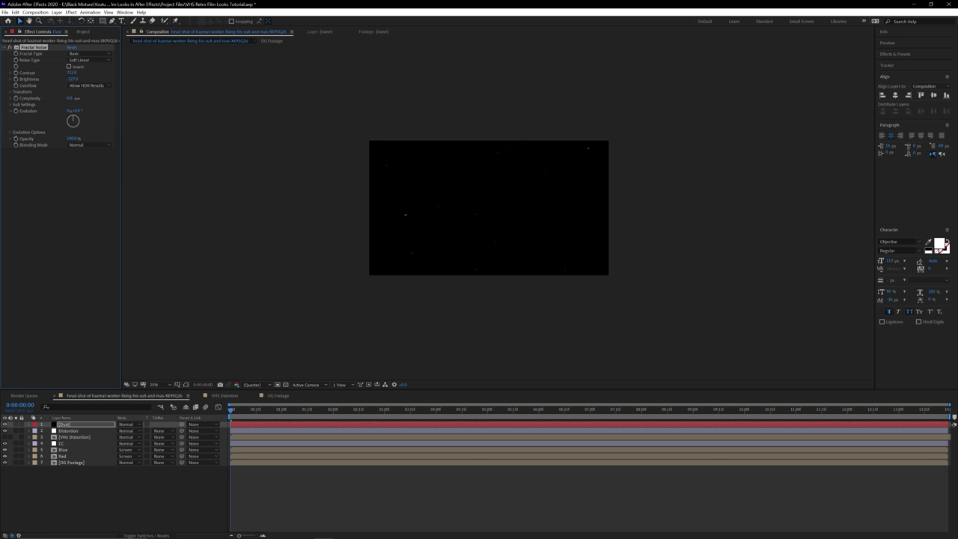
drag(74, 79, 75, 87)
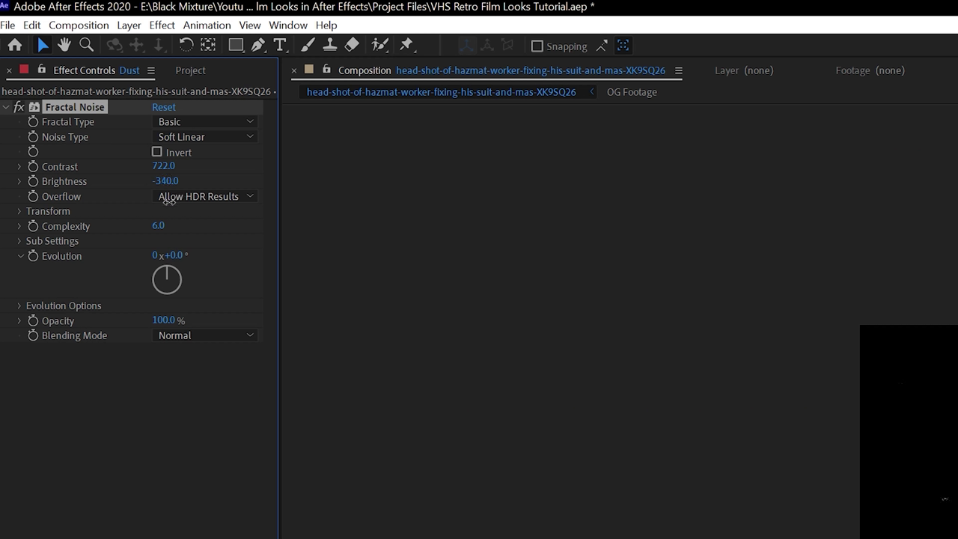
drag(169, 182, 205, 193)
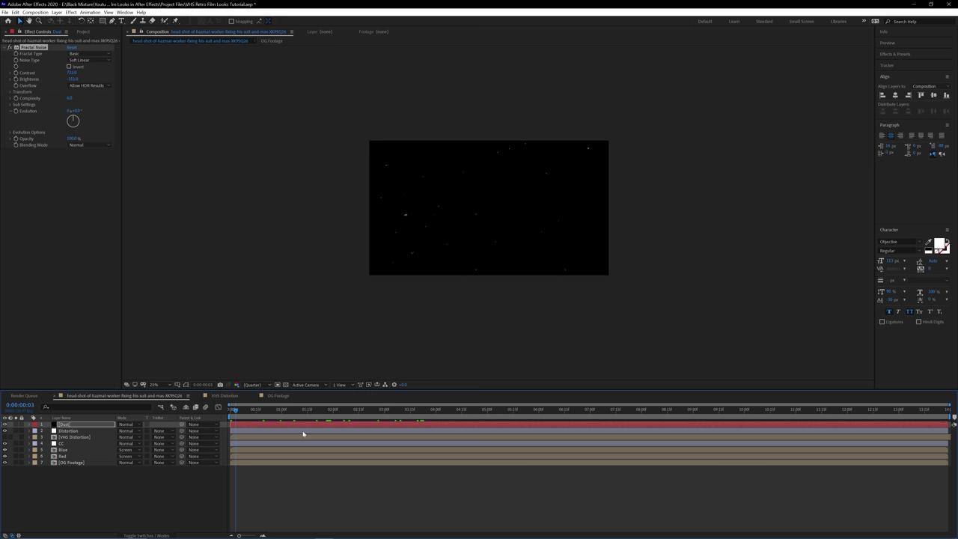
Step: Add the expression wiggle(24,100000) to the Evolution of the Dust layer's Fractal Noise
drag(303, 434, 228, 452)
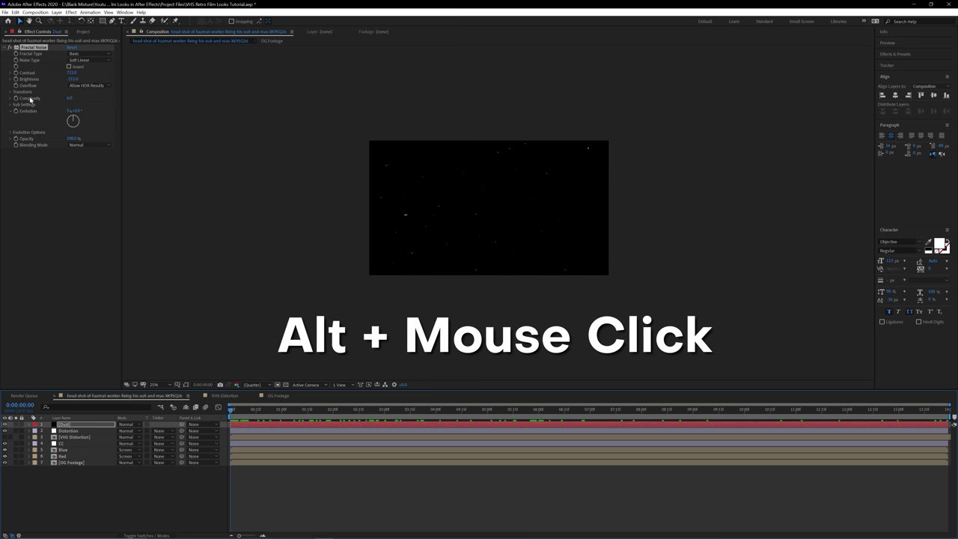
alt+click(15, 110)
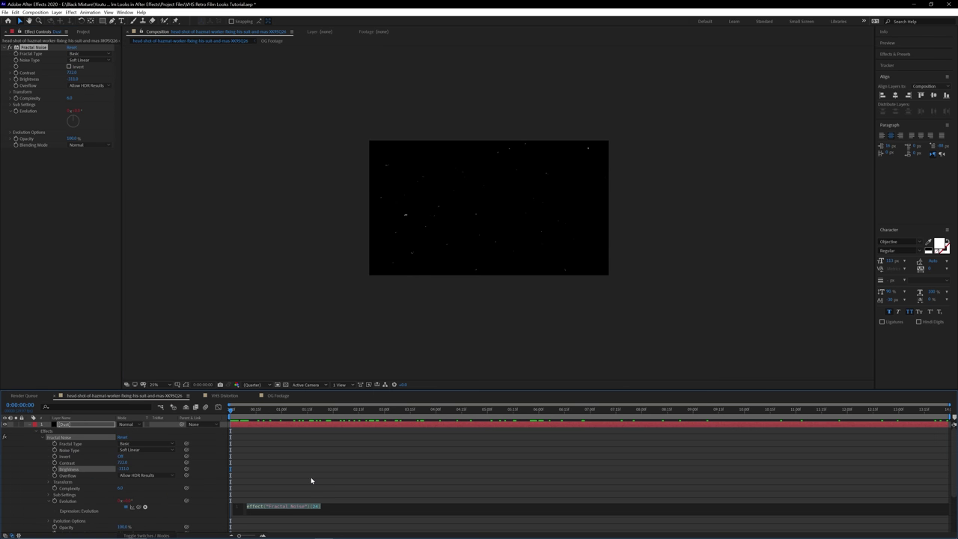
text(wigg)
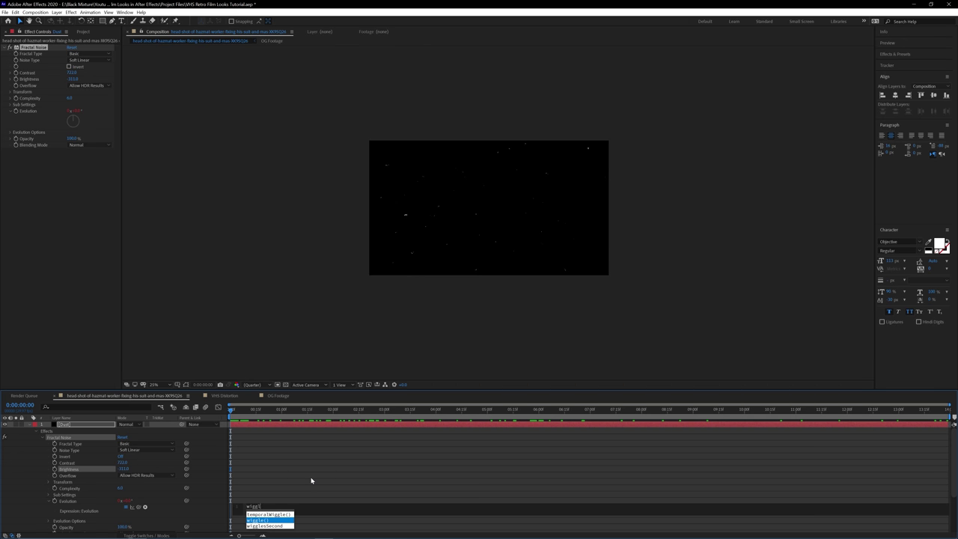
key(Return)
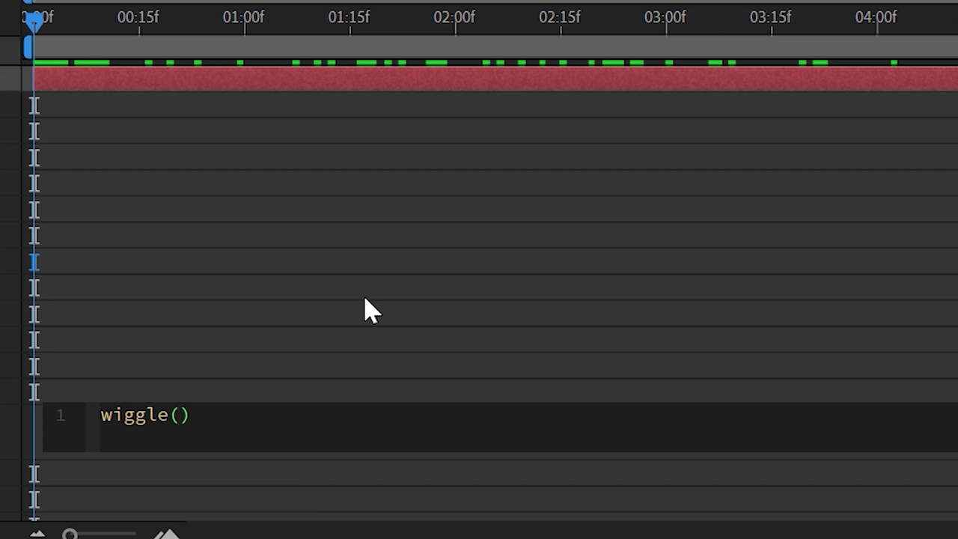
text(24,10000)
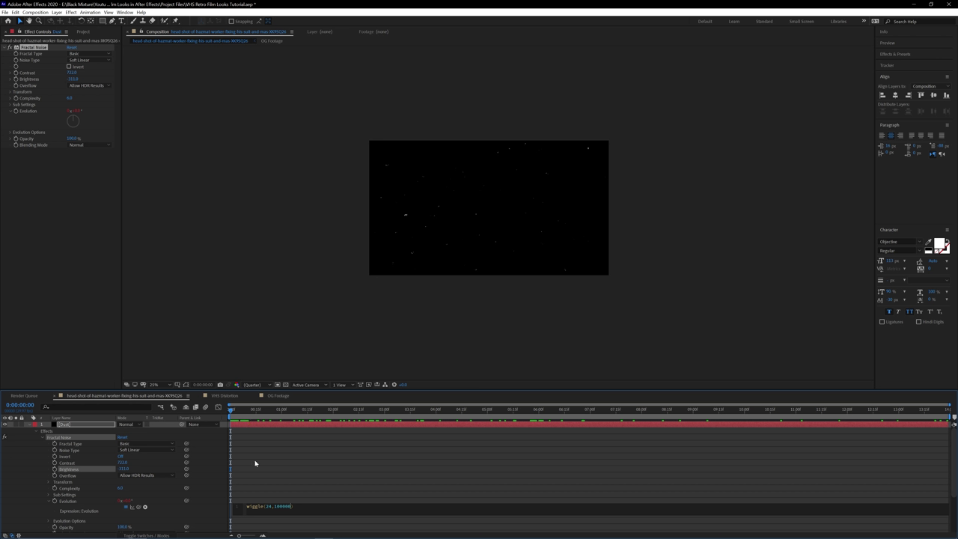
drag(292, 507, 276, 510)
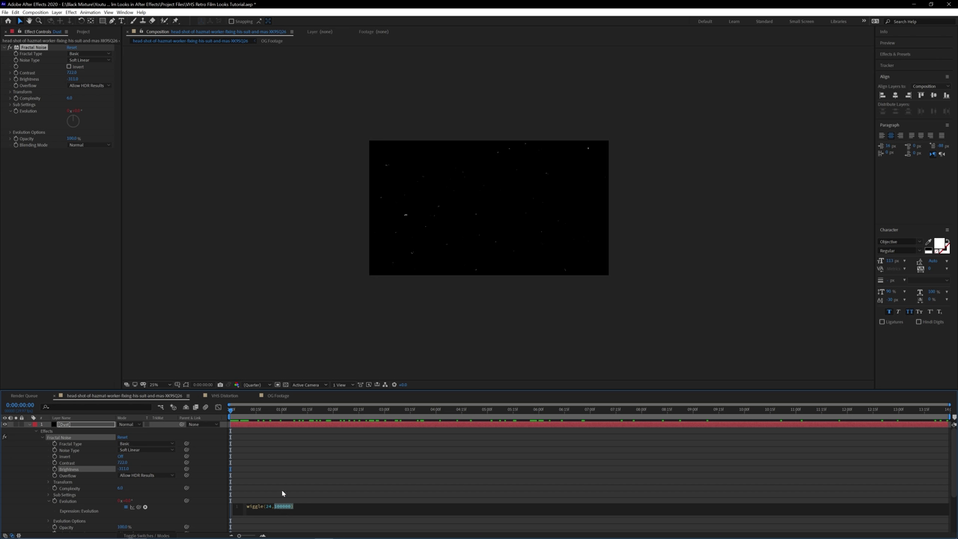
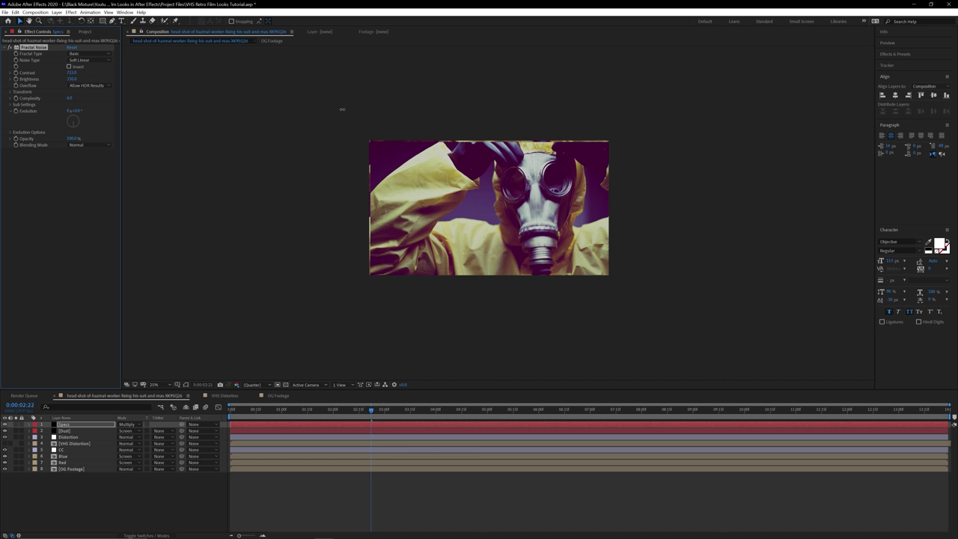
Step: Play back the composition from its first frame to check the Dust and Specs layers over the footage
drag(342, 109, 330, 410)
click(383, 409)
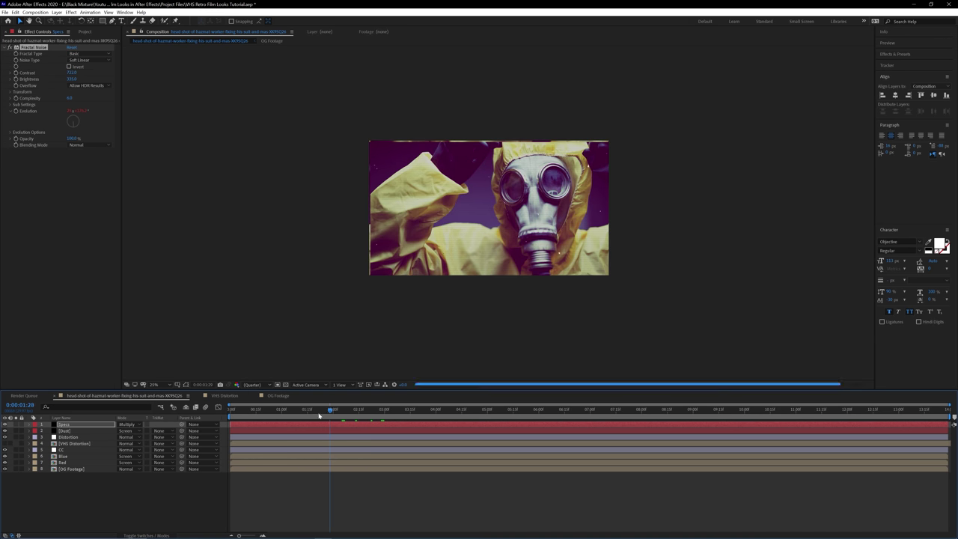
key(Home)
key(space)
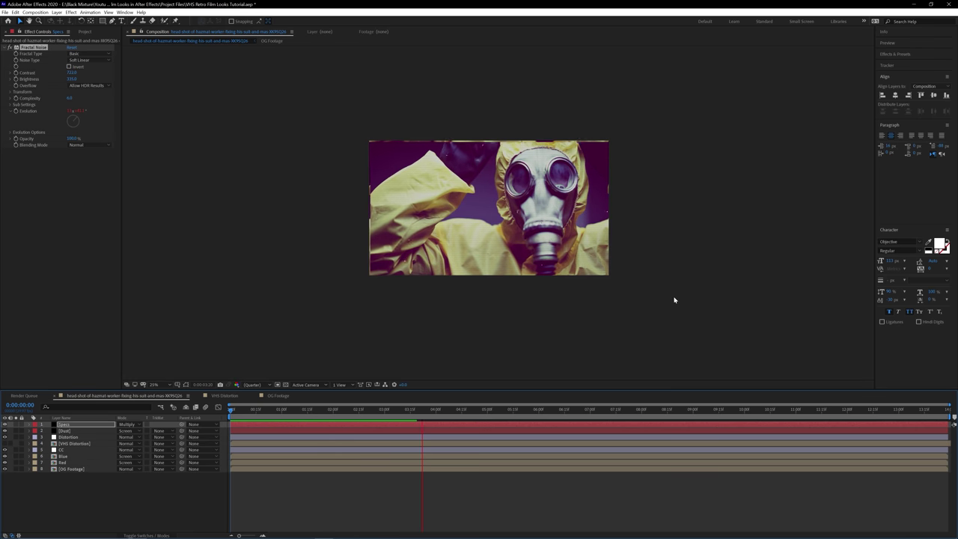
key(space)
key(period)
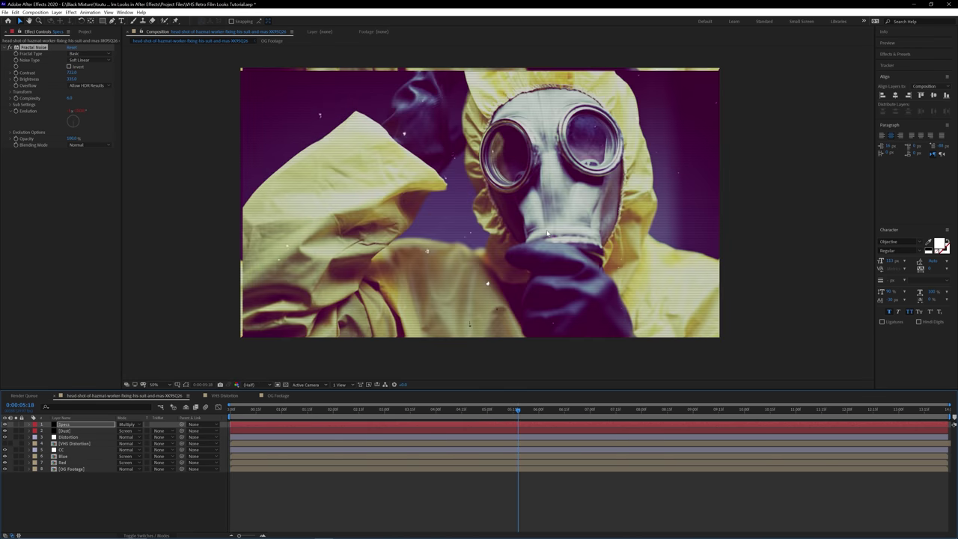
Step: Apply the Noise effect to the Distortion layer and set its Amount of Noise to about 26%
click(80, 437)
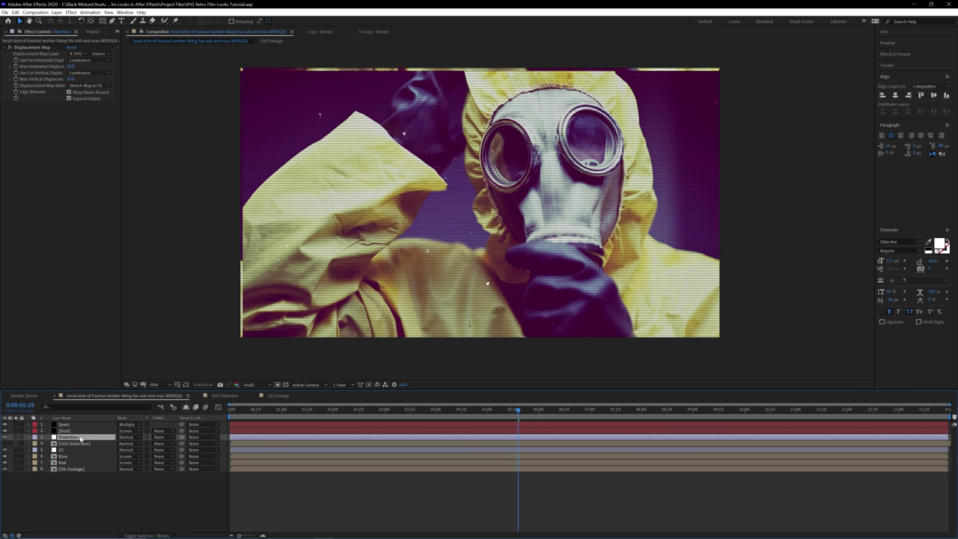
key(ctrl+space)
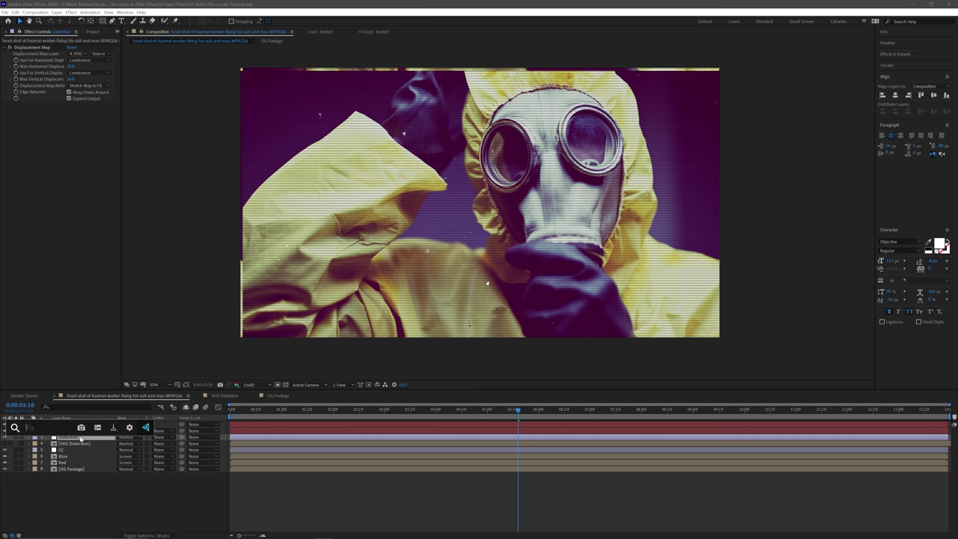
text(noise)
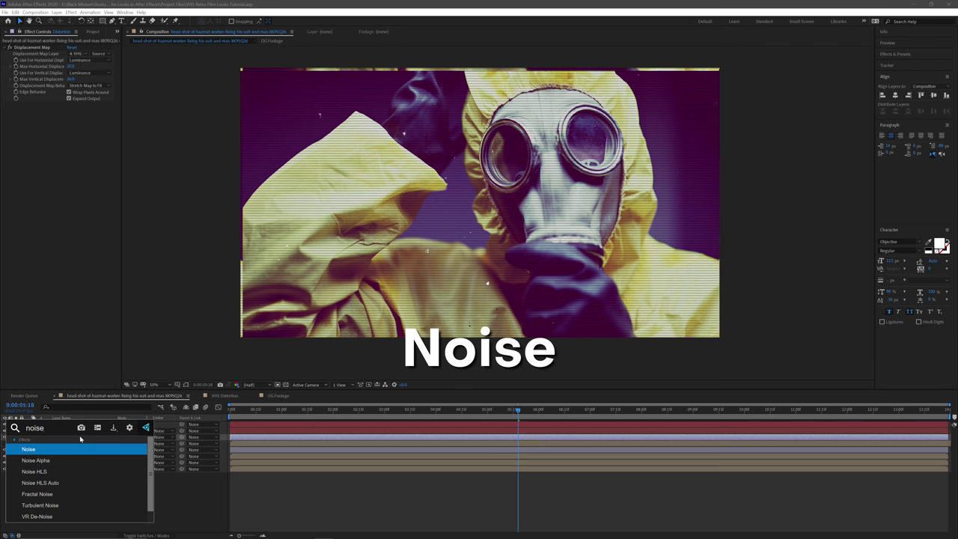
key(Return)
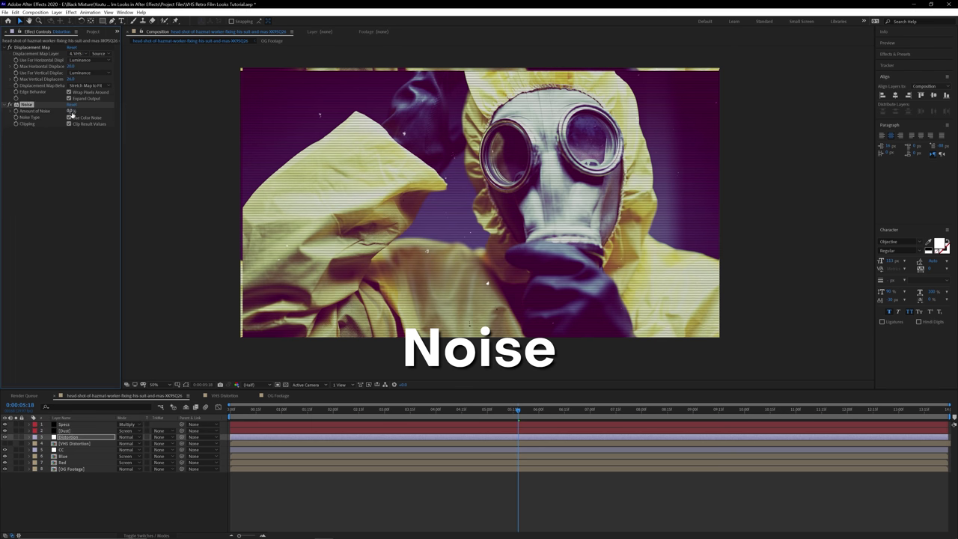
mouse_move(72, 113)
mouse_down()
mouse_move(92, 111)
mouse_move(88, 118)
mouse_up()
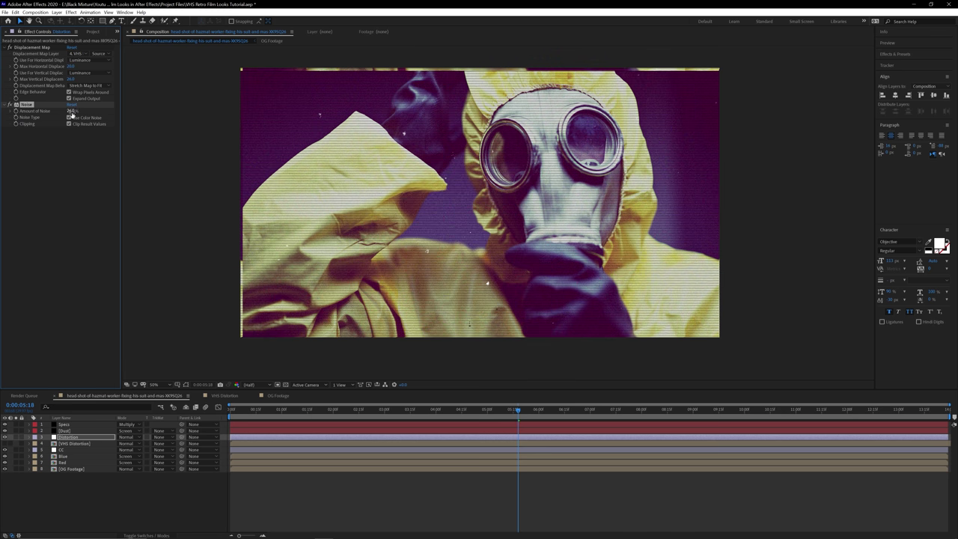
click(71, 111)
text(16)
key(Return)
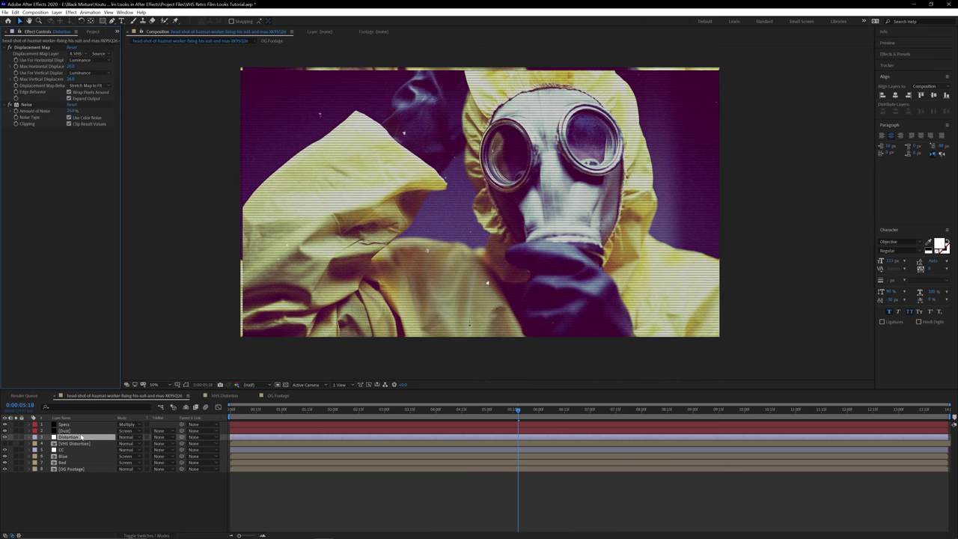
Step: Apply the Add Grain effect to the Distortion layer
right_click(80, 436)
mouse_move(101, 342)
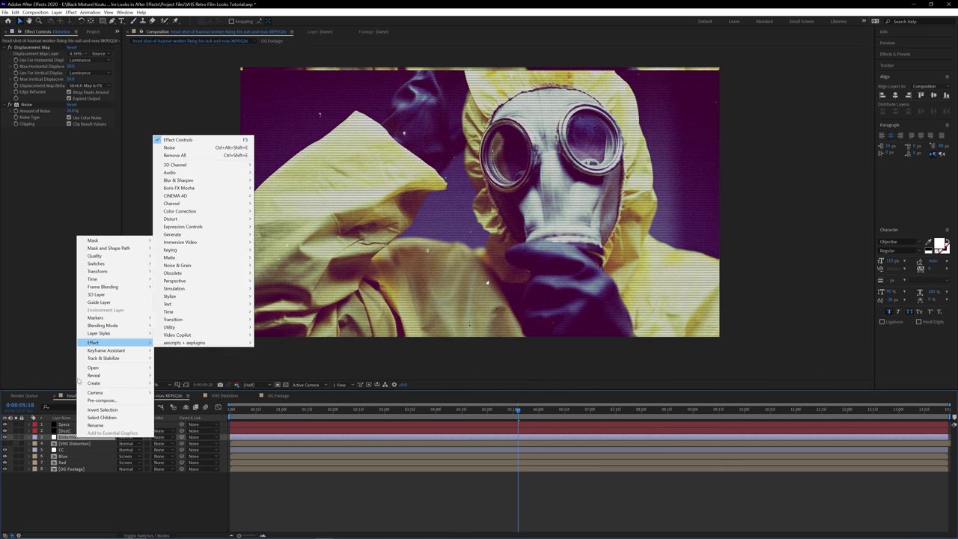
click(65, 440)
key(ctrl+space)
text(grain)
key(Return)
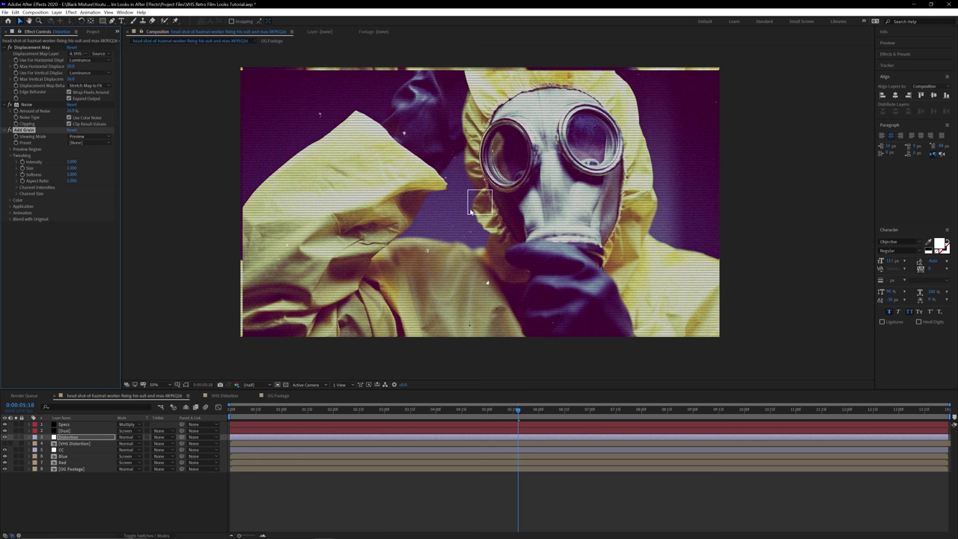
Step: Check the grain inside the preview region and set Add Grain's Viewing Mode to Final Output
key(period)
key(period)
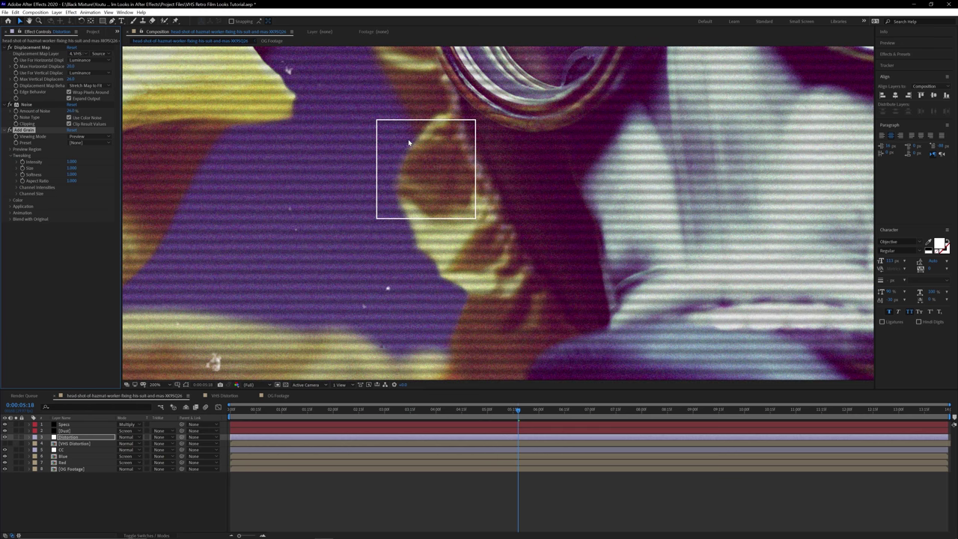
key(comma)
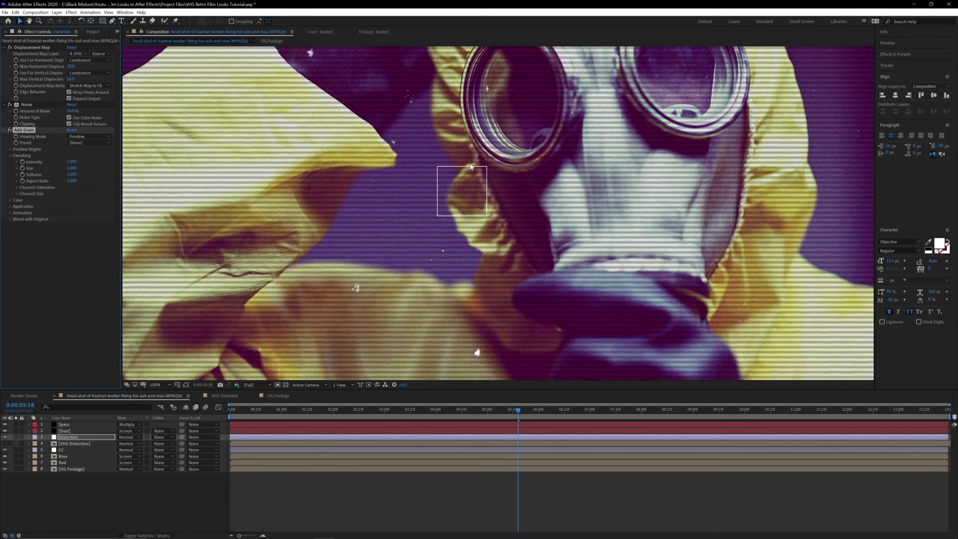
key(comma)
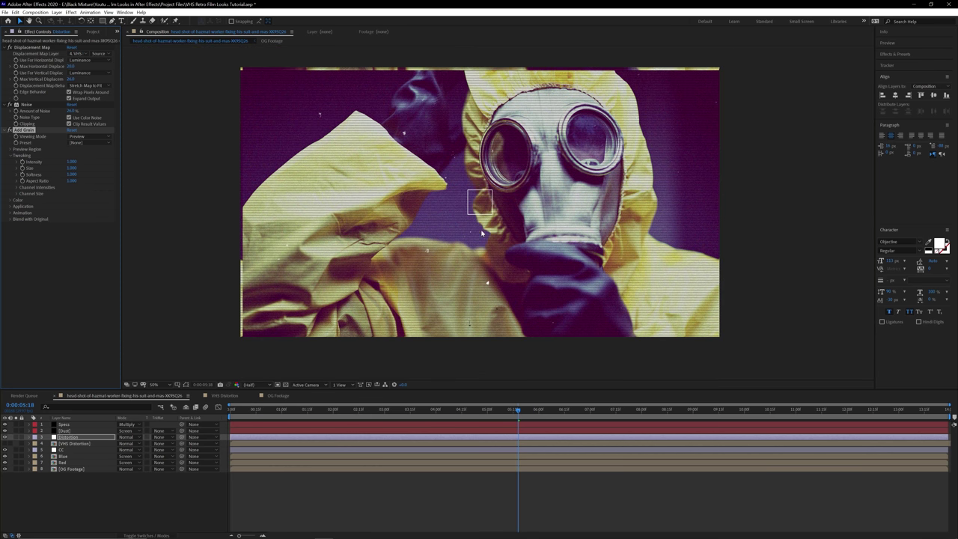
click(81, 137)
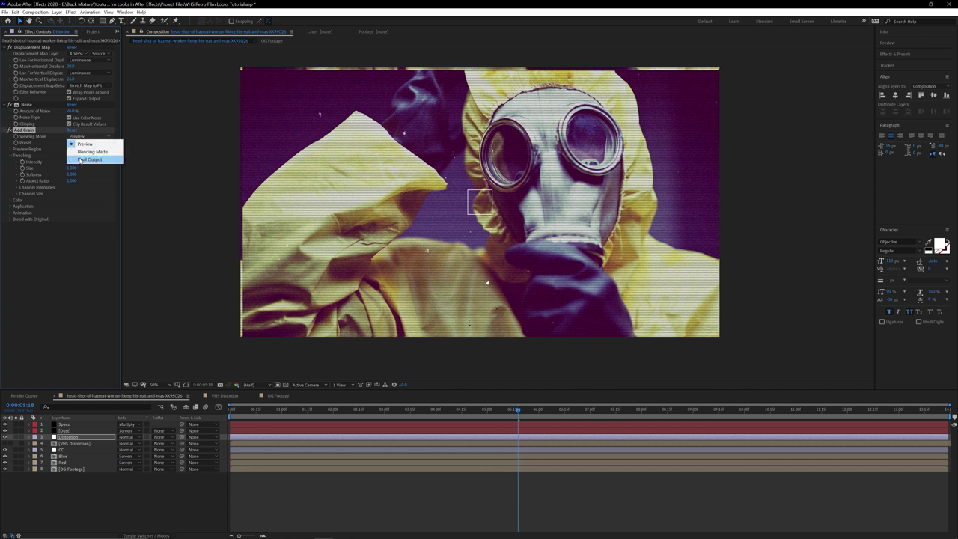
click(84, 160)
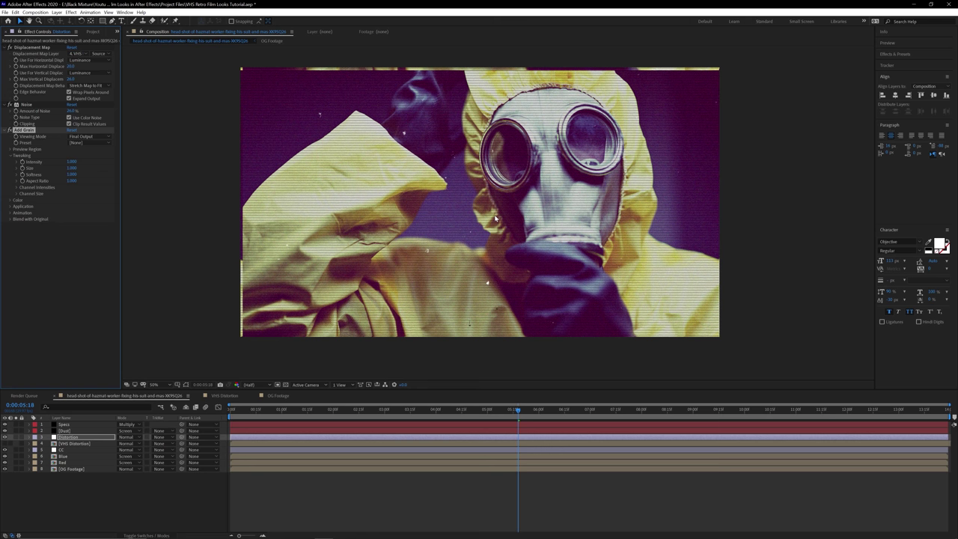
Step: Inspect the grain up close and play back the composition from its start to check the noisy look
scroll(515, 193, up, 6)
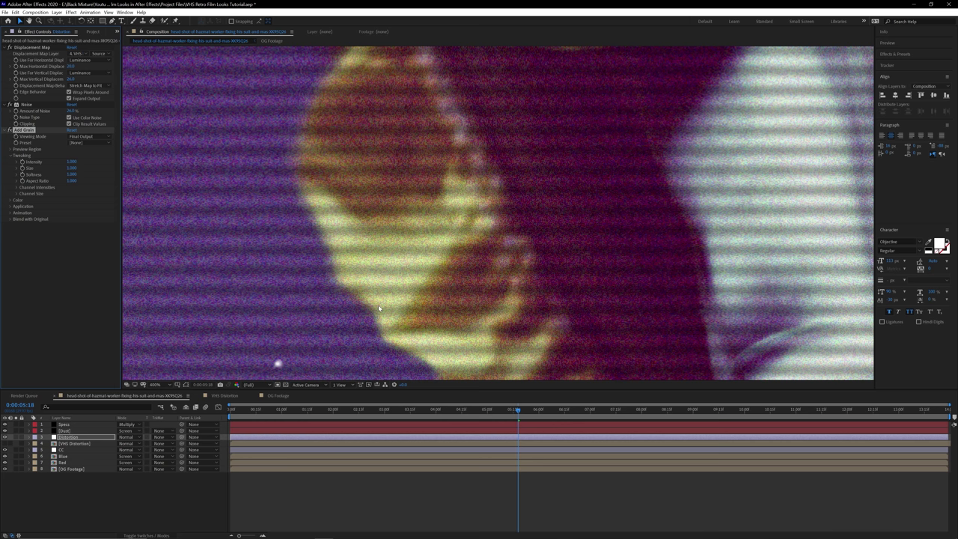
drag(517, 413, 139, 394)
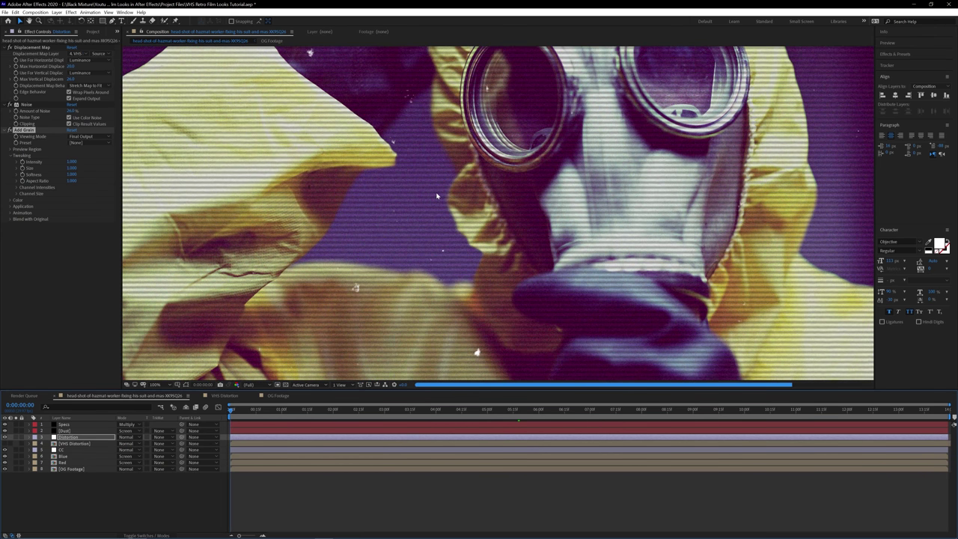
scroll(436, 195, down, 2)
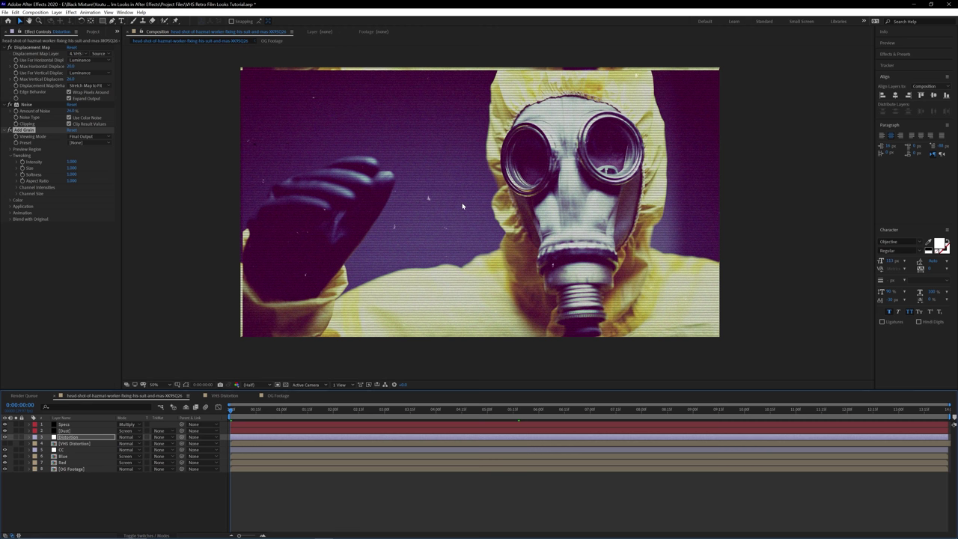
key(space)
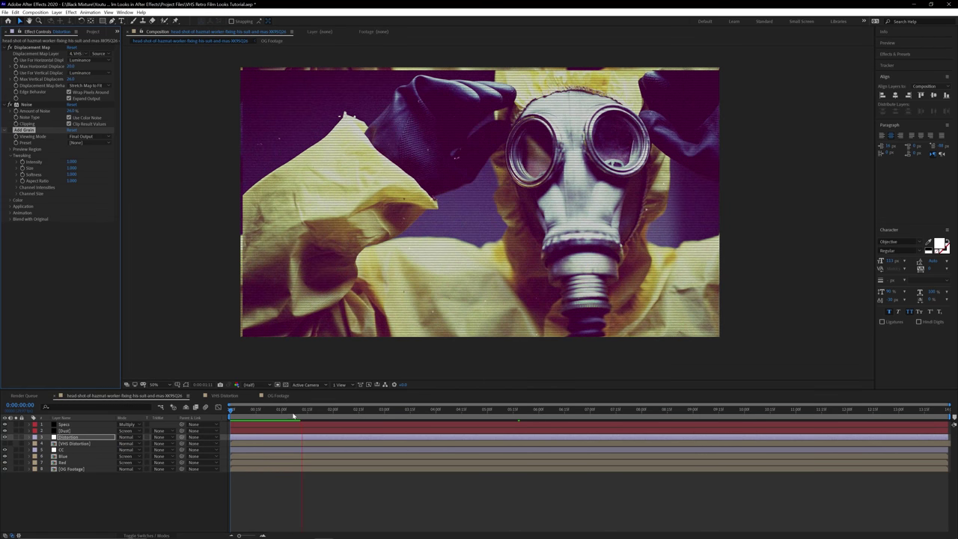
key(space)
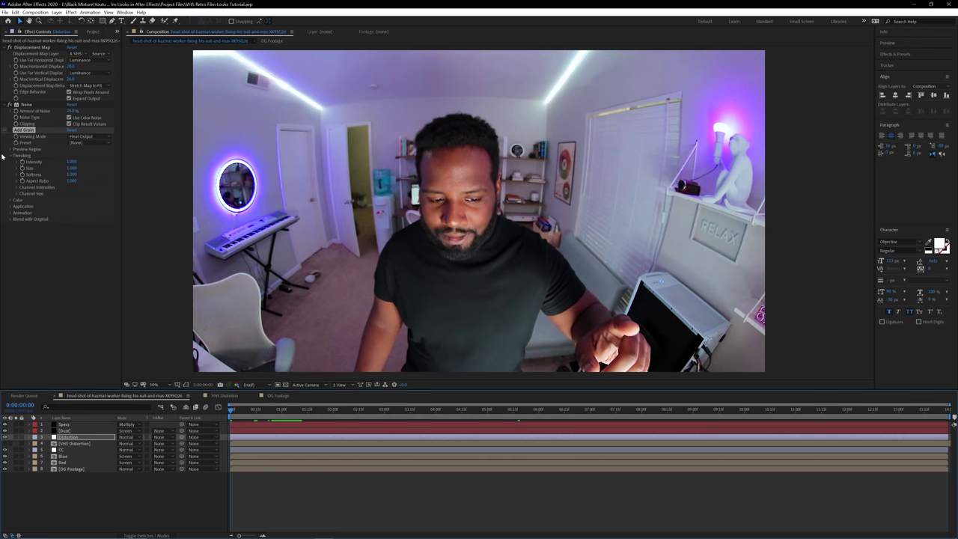
Step: Create a new adjustment layer above all other layers and name it Glow
click(80, 487)
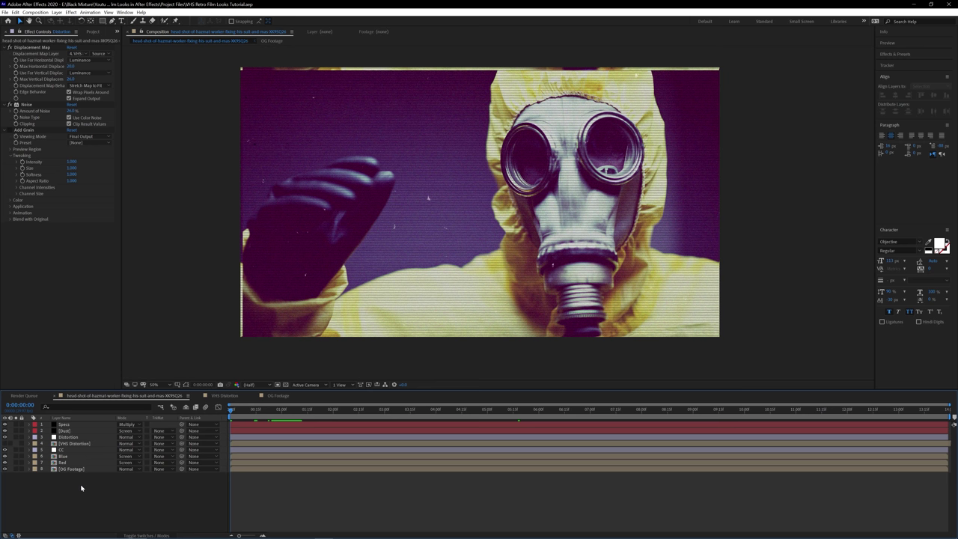
right_click(81, 488)
mouse_move(120, 410)
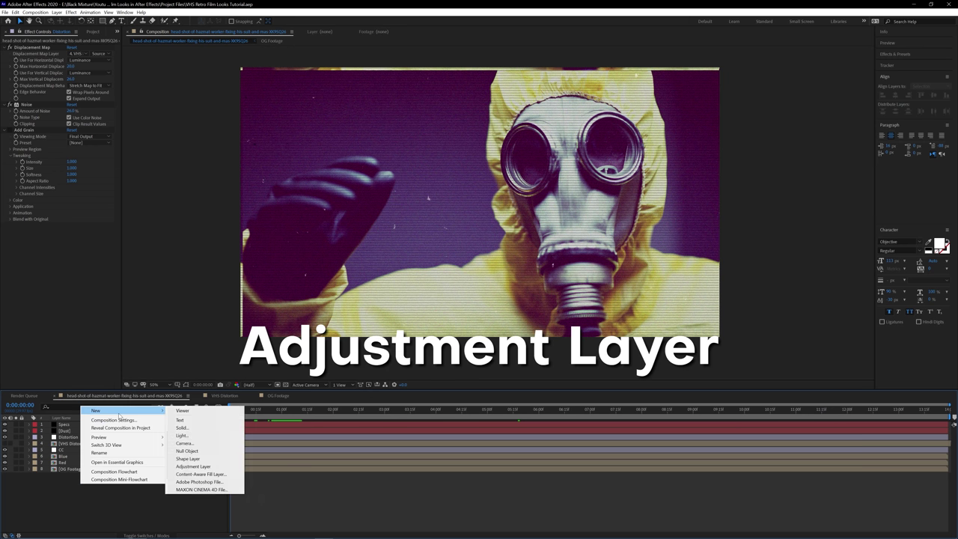
click(194, 466)
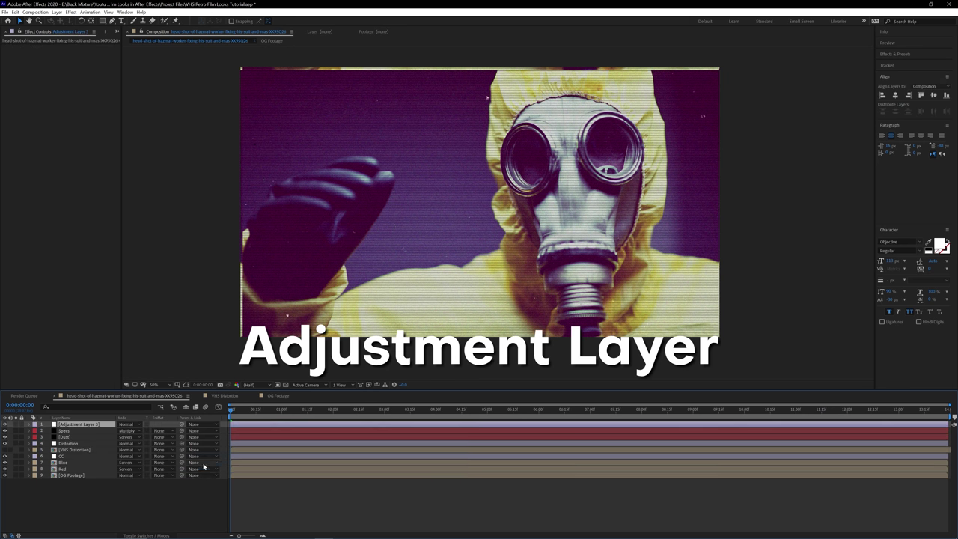
right_click(81, 427)
click(95, 421)
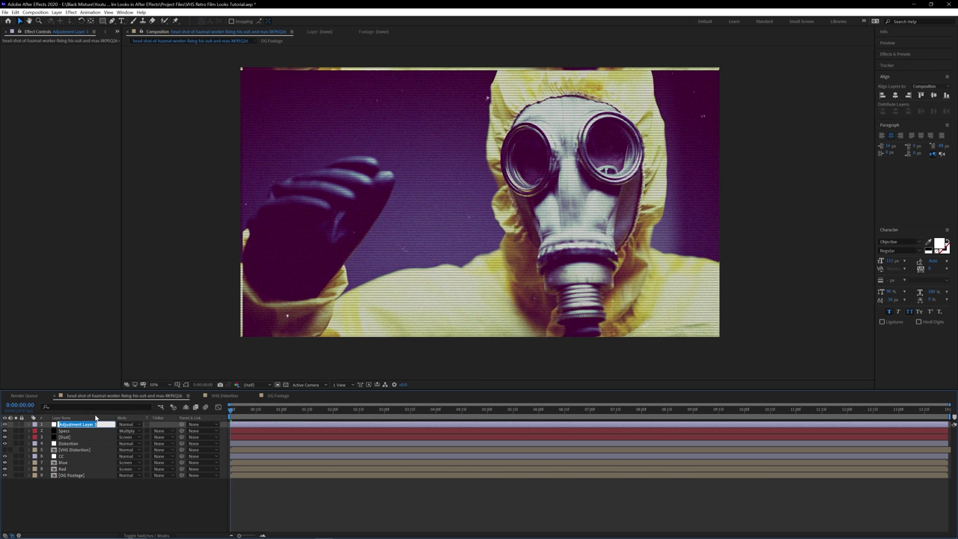
text(Glow)
key(Return)
Step: Apply the Glow effect to the Glow adjustment layer
key(ctrl+space)
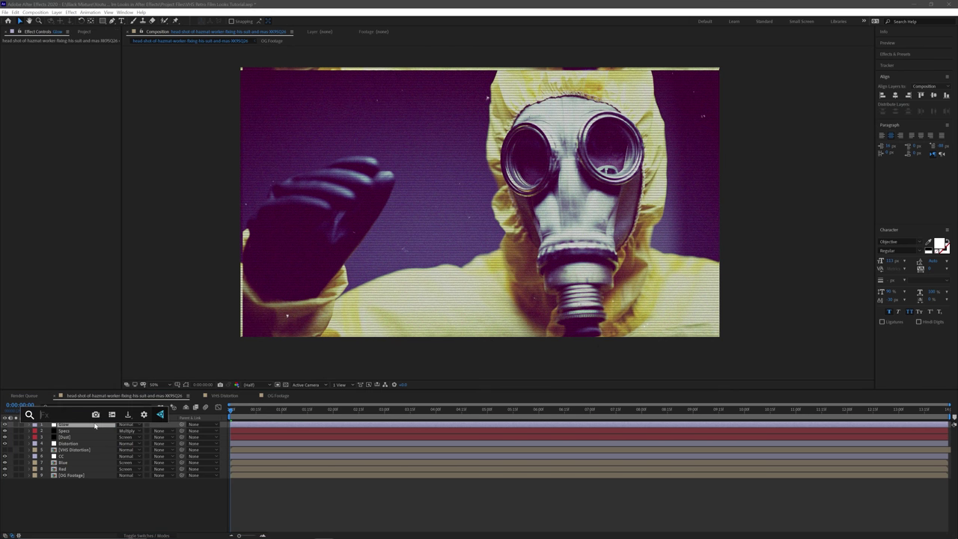
text(g)
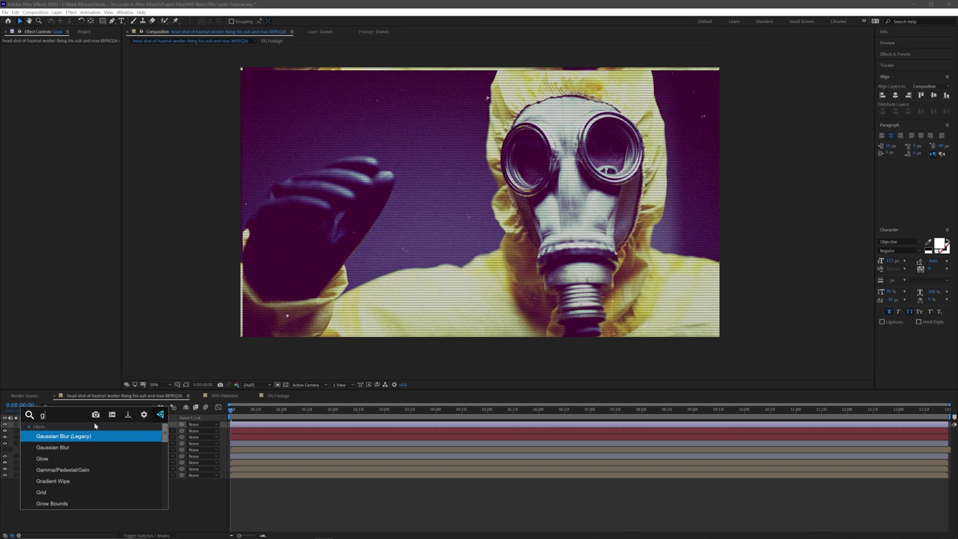
text(low)
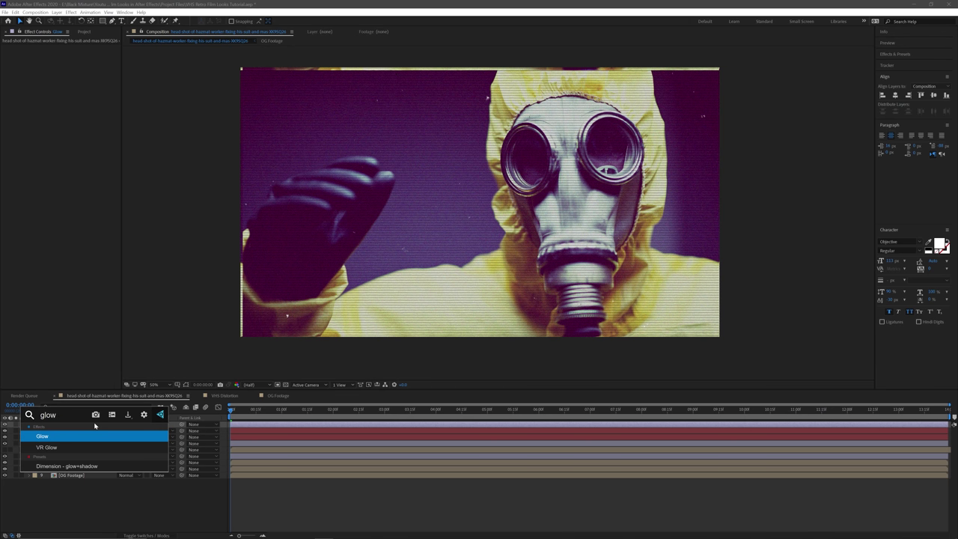
key(Return)
Step: Try different Glow Radius values on the Glow effect and settle on about 370
drag(70, 67, 79, 68)
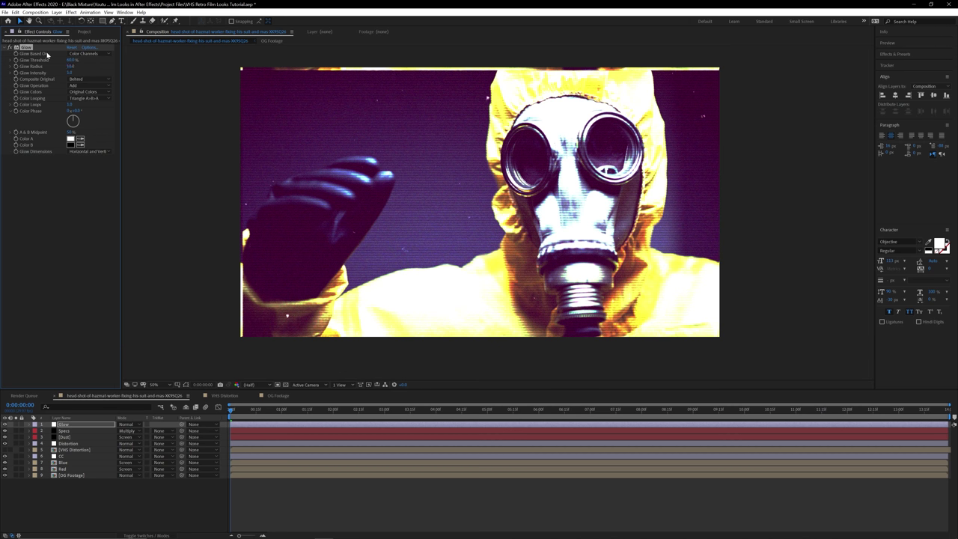
click(75, 61)
key(Return)
drag(74, 68, 407, 75)
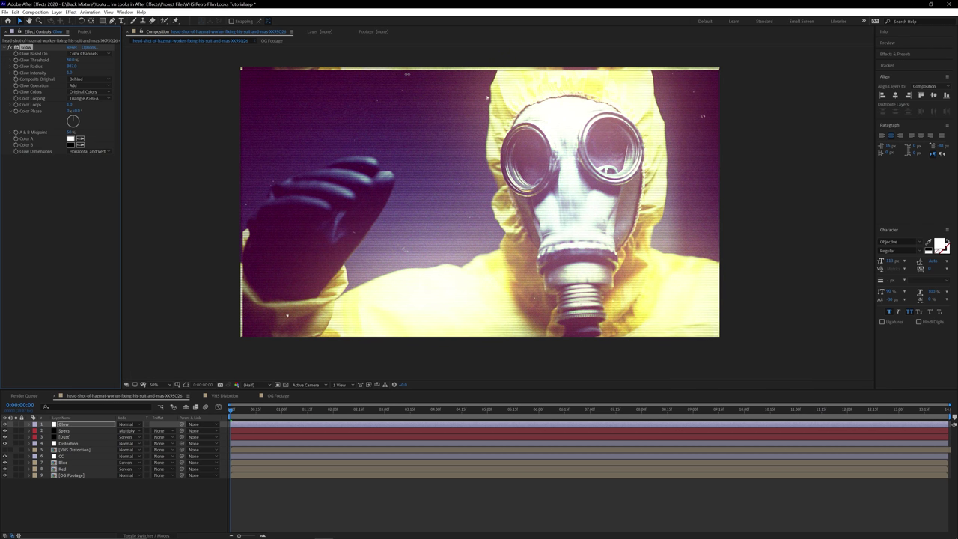
drag(407, 74, 80, 69)
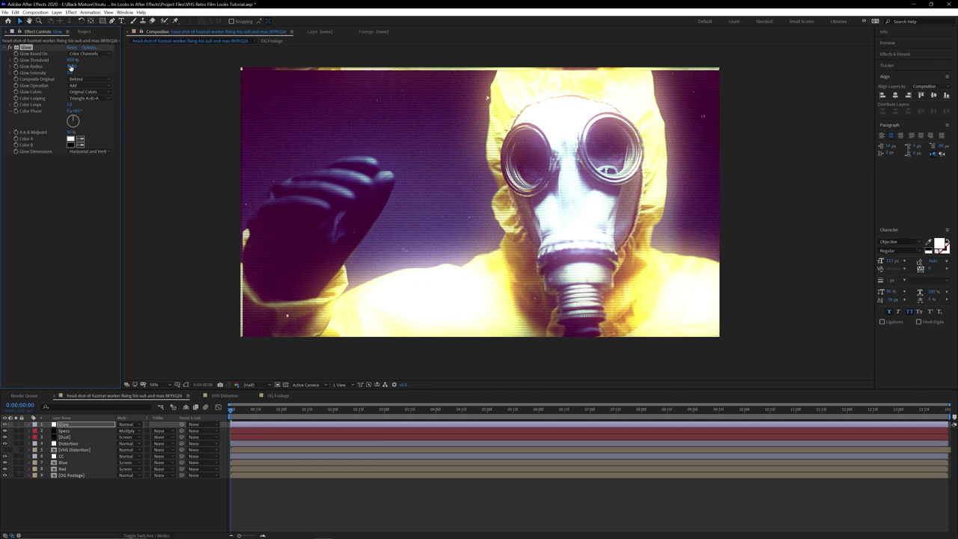
click(74, 66)
Step: Duplicate the Glow effect on the same layer and set the copy's Glow Radius to 865
click(26, 47)
key(ctrl+d)
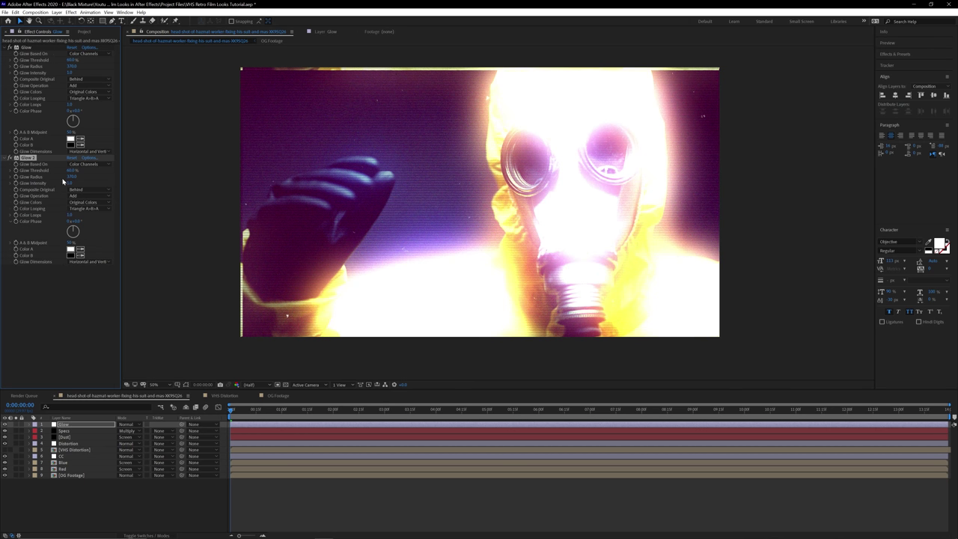
click(72, 177)
text(465)
key(Return)
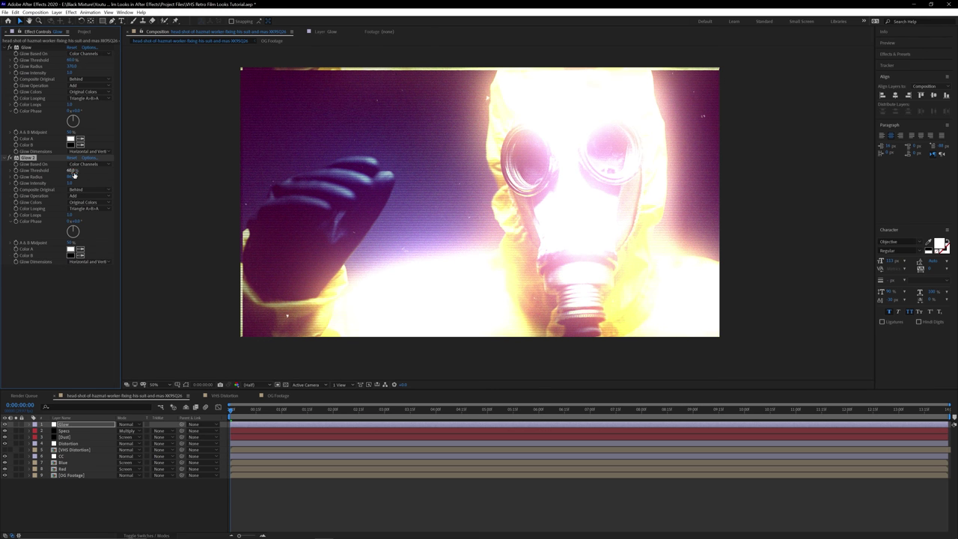
Step: Set the second Glow's threshold to 80% and raise the first Glow's threshold to about 76%
click(72, 170)
text(80)
key(Return)
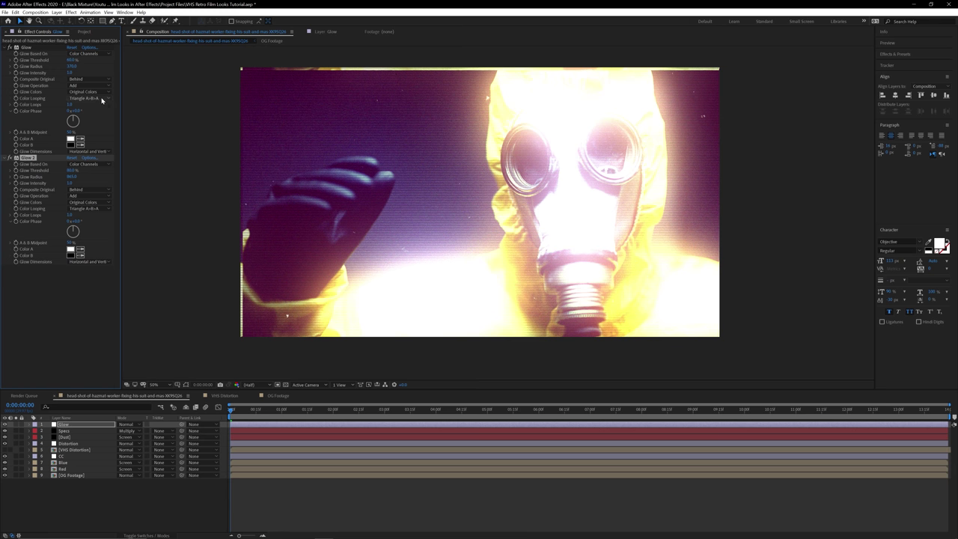
drag(72, 60, 95, 63)
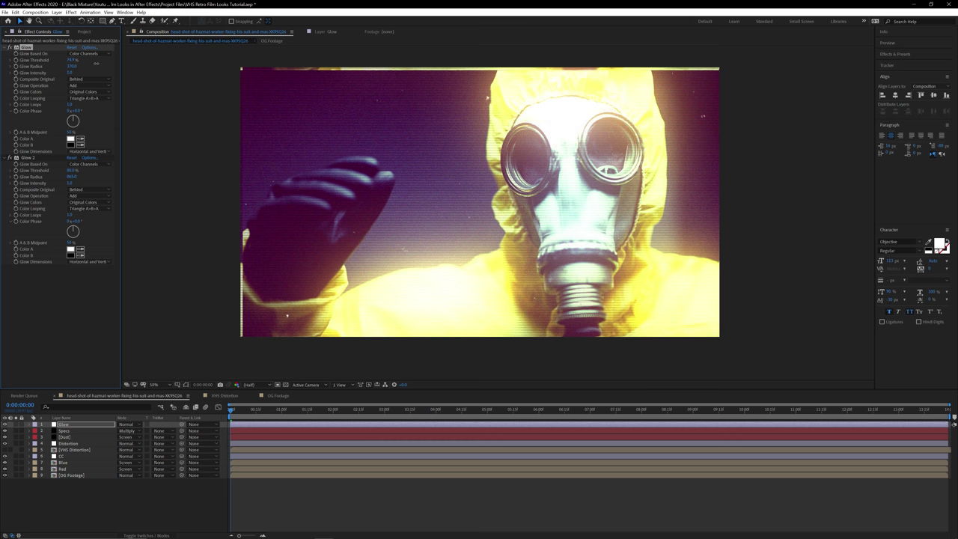
click(72, 64)
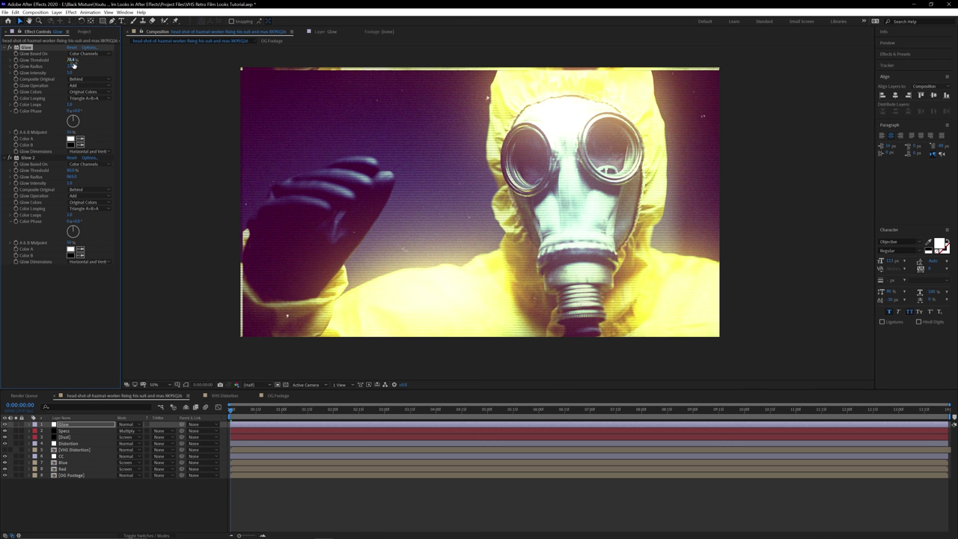
click(71, 171)
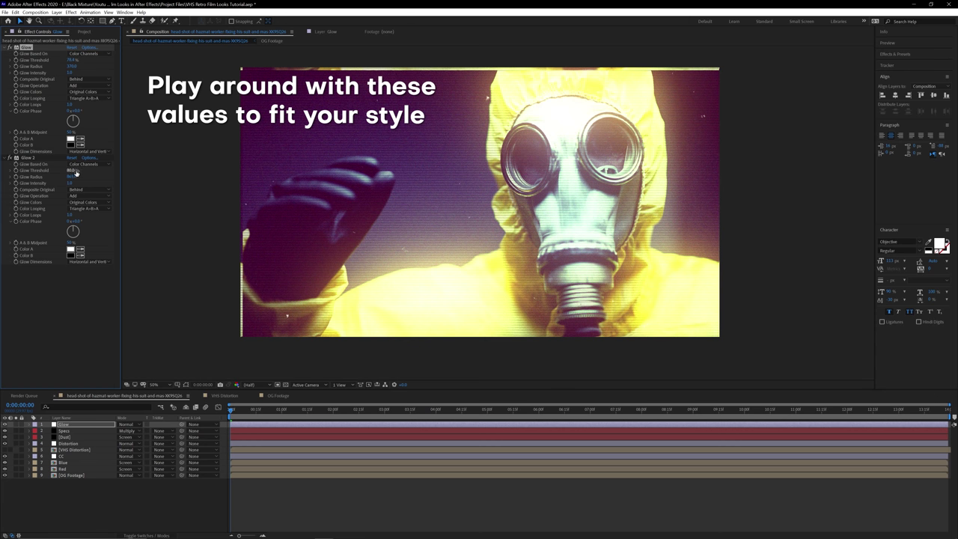
key(Return)
Step: Inspect the glow up close around the mask, hood and shoulder, and play back the composition to check the look in motion
scroll(617, 94, up, 4)
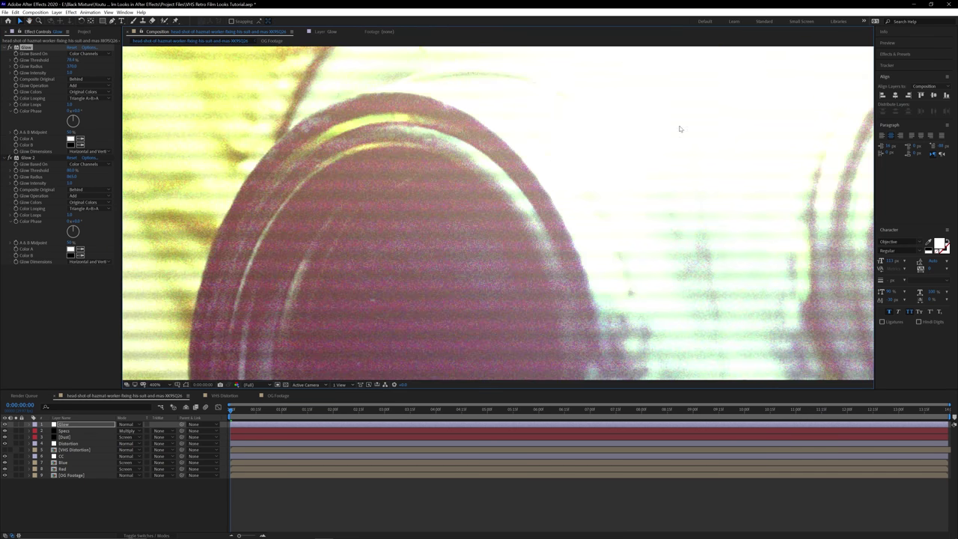
drag(679, 129, 528, 150)
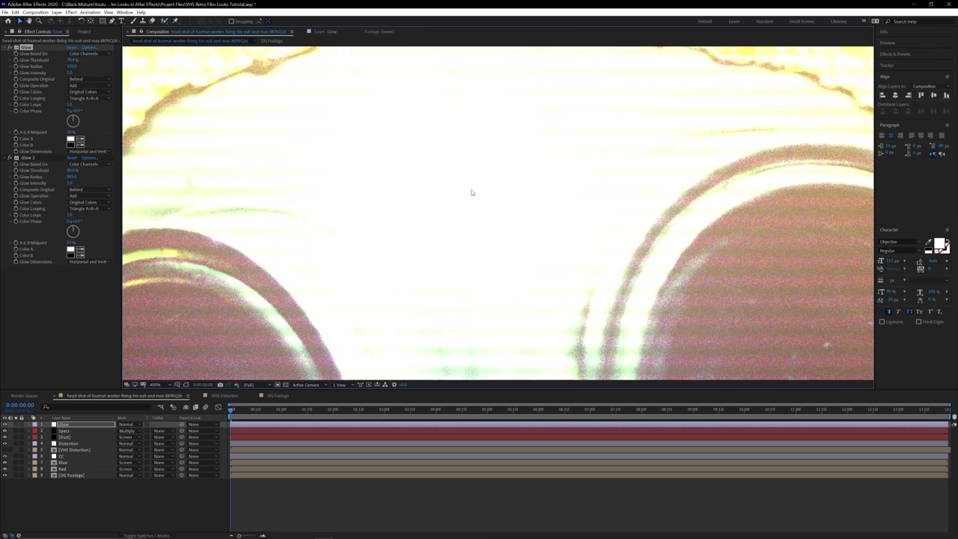
drag(474, 112, 132, 260)
scroll(439, 225, down, 4)
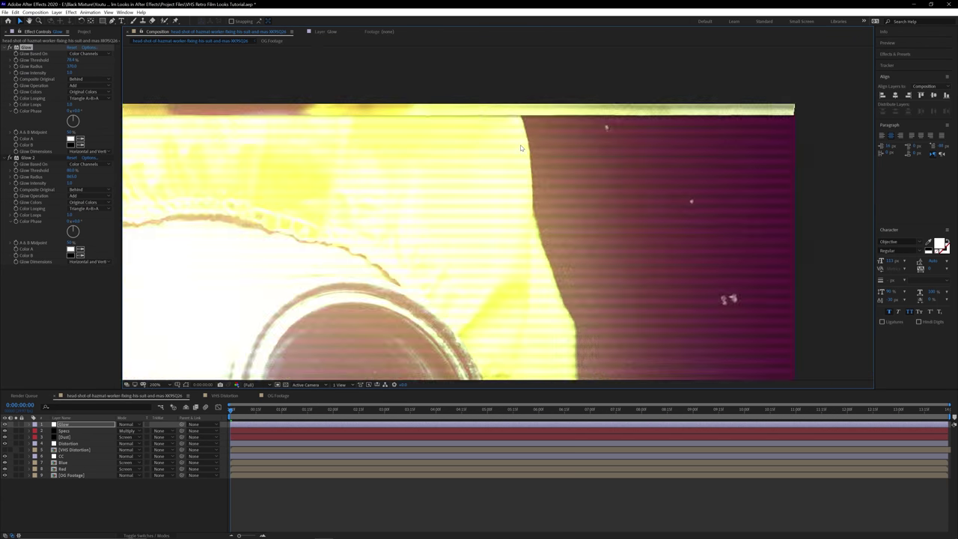
scroll(392, 295, up, 4)
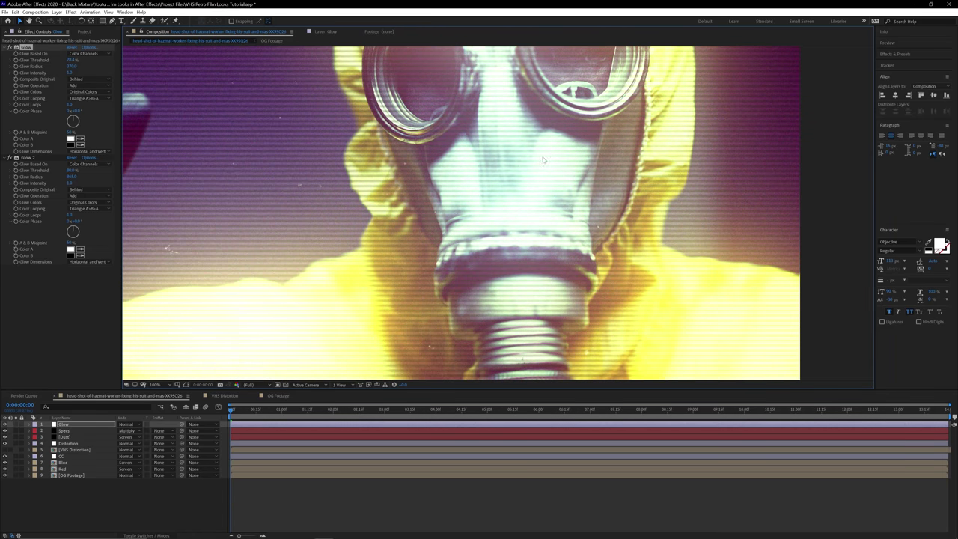
scroll(379, 132, down, 6)
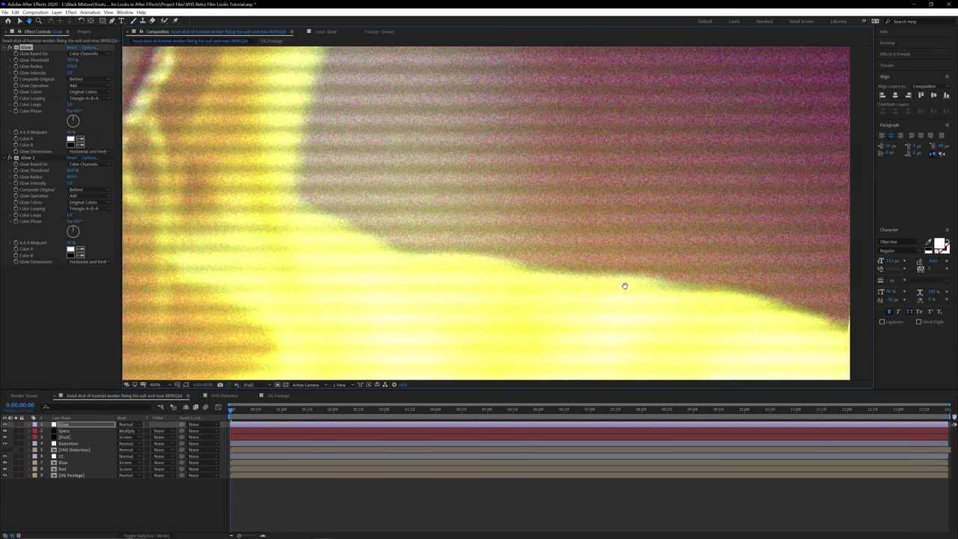
scroll(274, 209, down, 3)
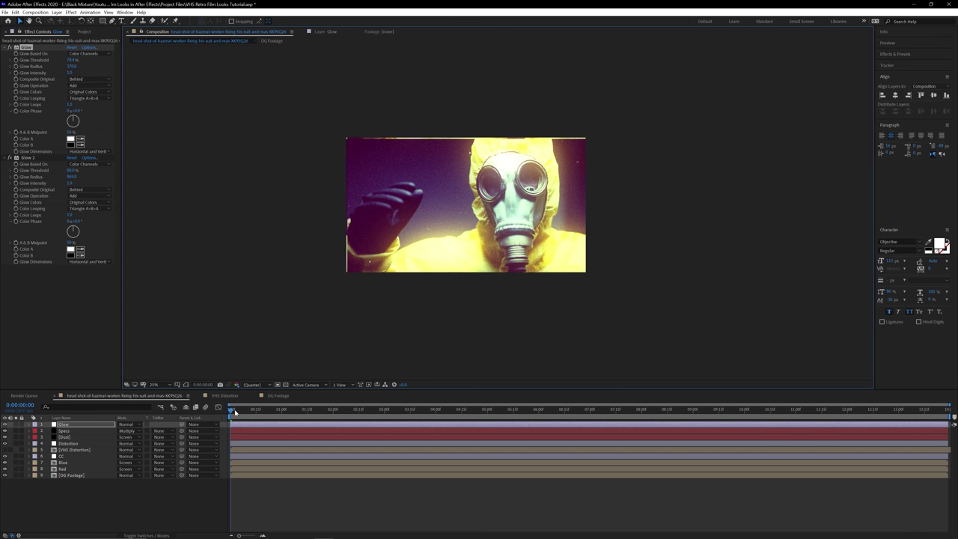
drag(234, 412, 286, 410)
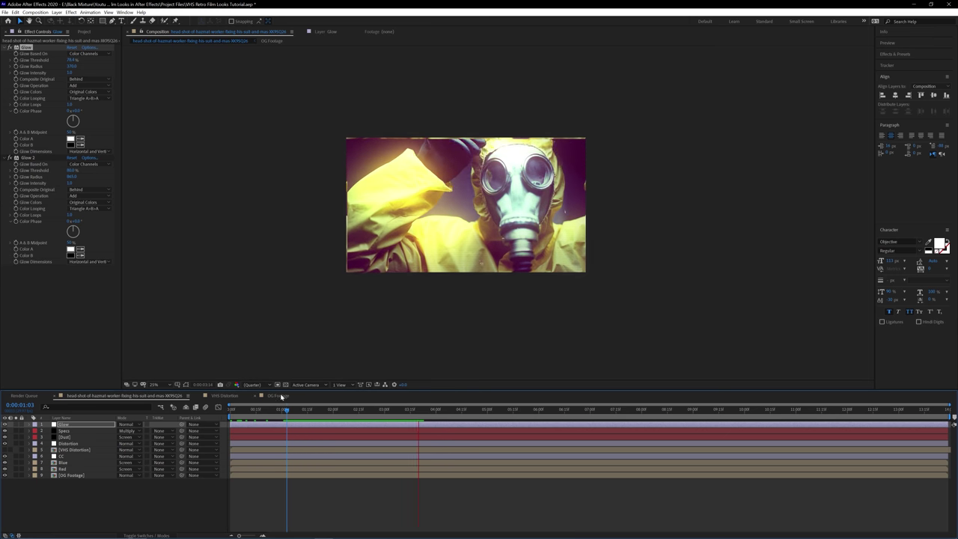
click(311, 411)
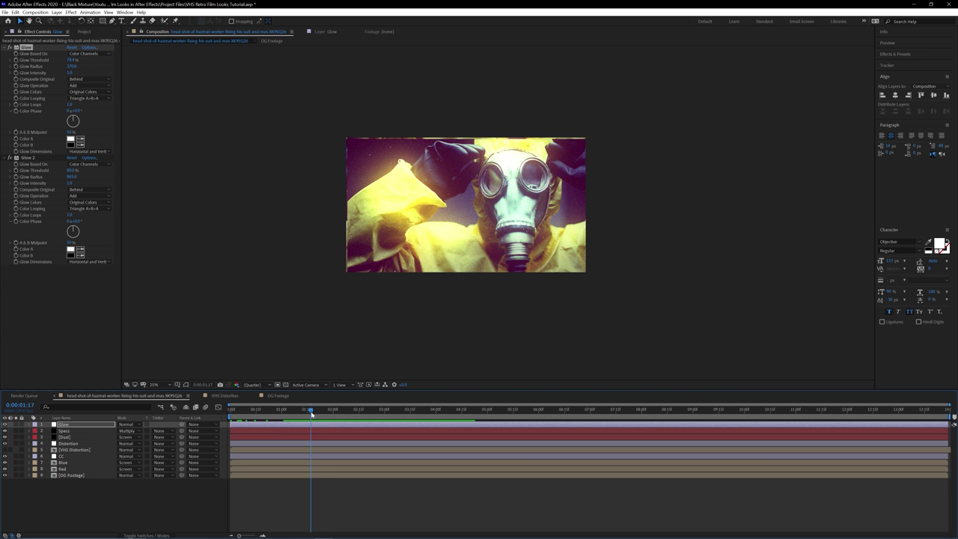
Step: Apply the Hue/Saturation effect to the OG Footage layer and rotate its Master Hue until the yellow suit turns pink
click(74, 476)
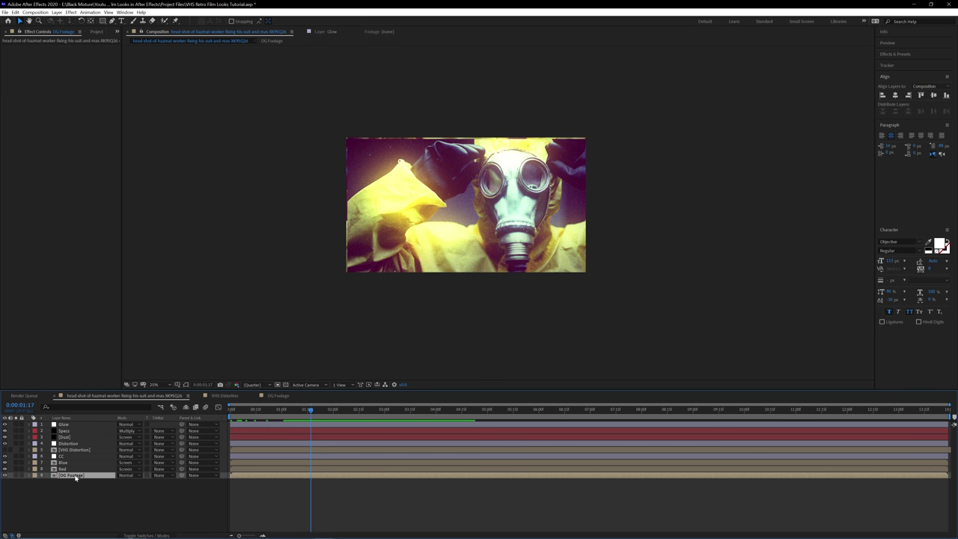
right_click(76, 477)
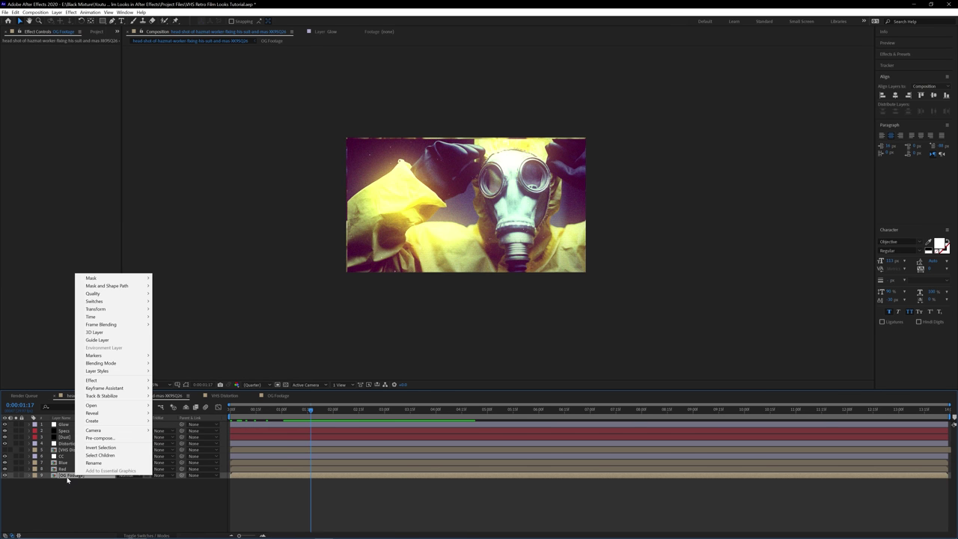
mouse_move(112, 380)
mouse_move(206, 250)
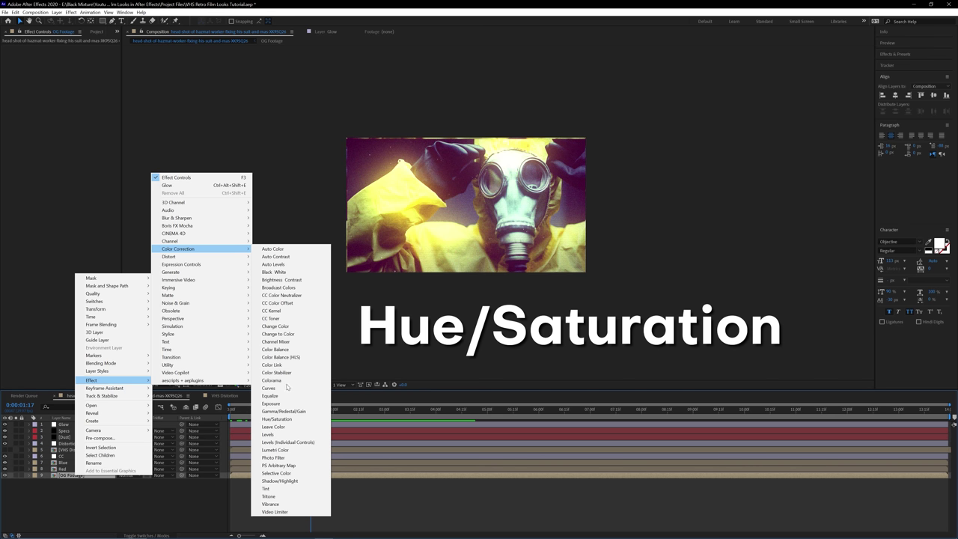
click(277, 418)
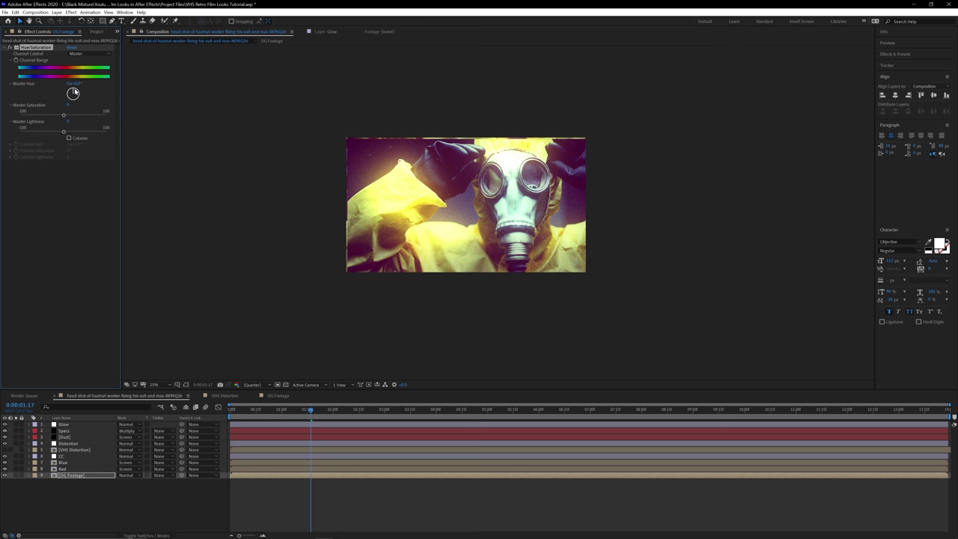
drag(72, 92, 68, 100)
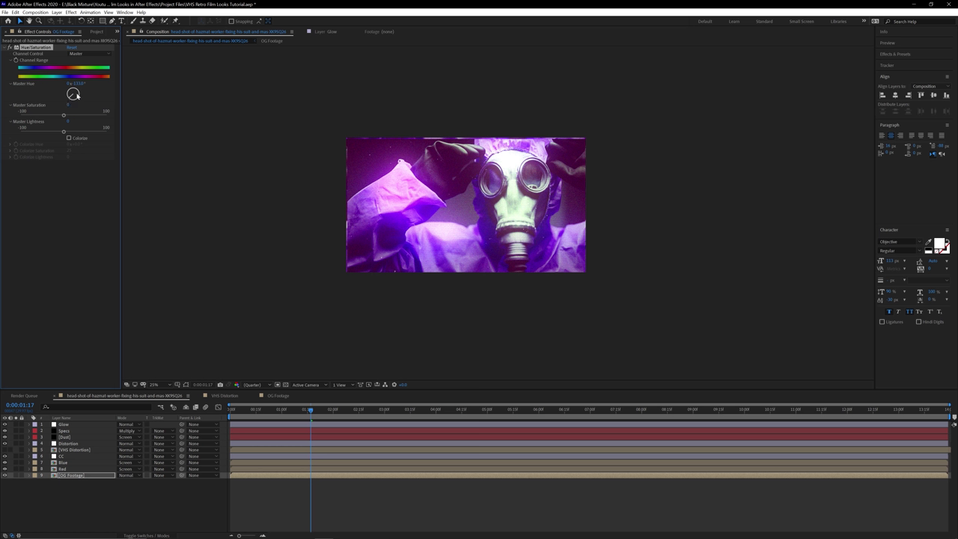
drag(73, 94, 50, 98)
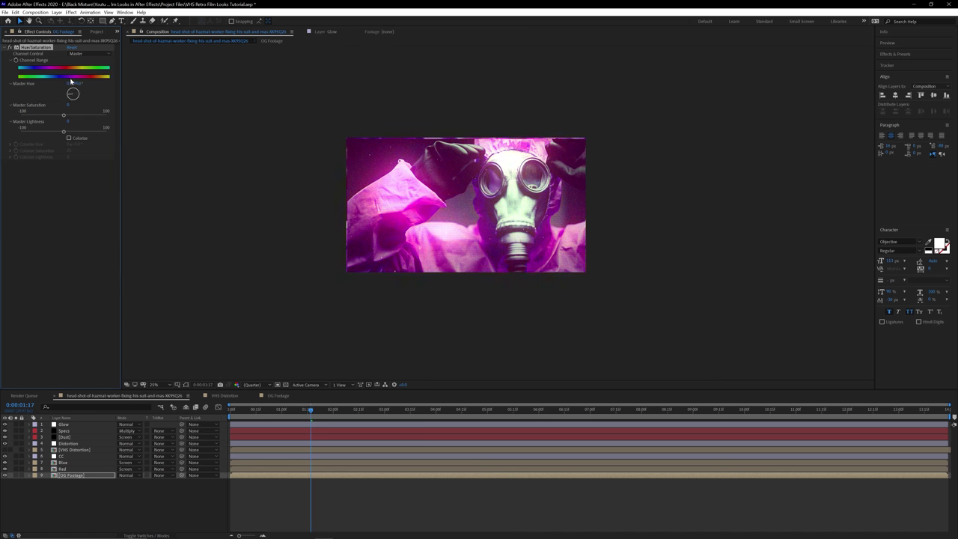
Step: Try adjusting the hue of only the Yellows channel in Hue/Saturation, and undo the recent hue changes
click(84, 54)
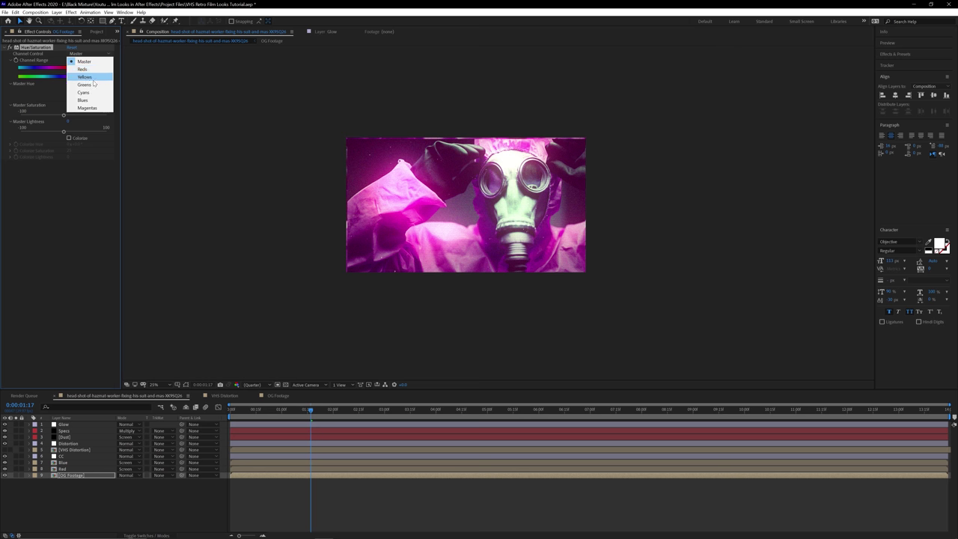
click(93, 80)
drag(73, 92, 72, 91)
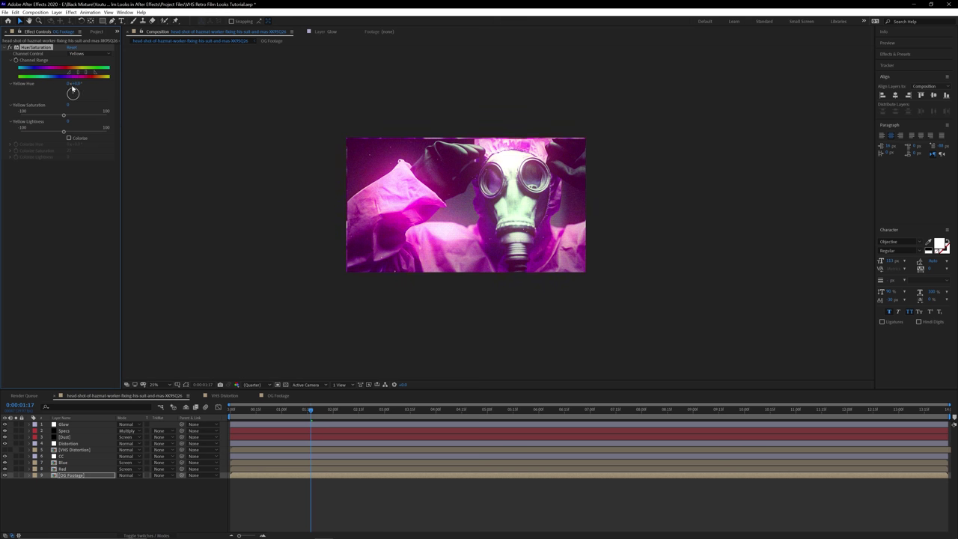
key(ctrl+z)
key(ctrl+z)
Step: Preview the composition and rotate the Hue/Saturation Master Hue until the suit turns purple
key(space)
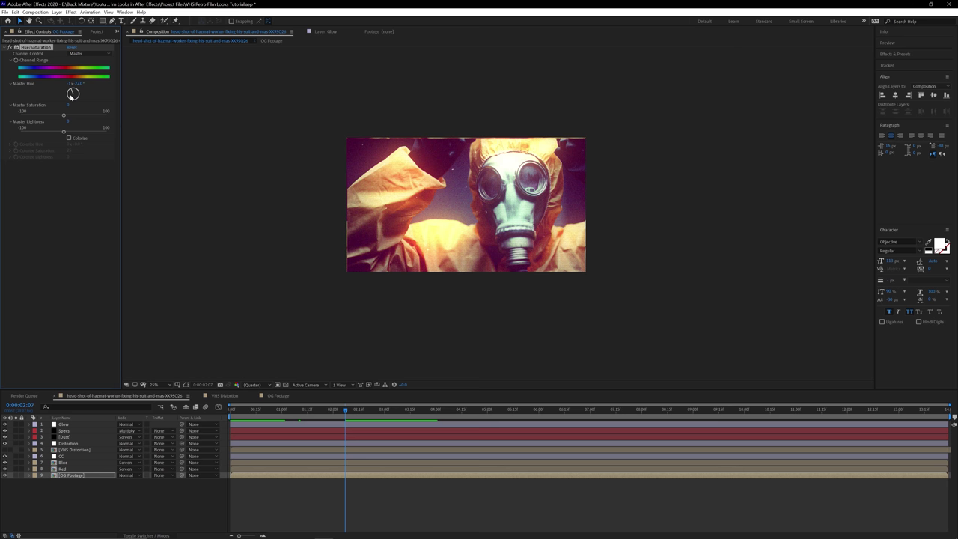
drag(72, 94, 71, 96)
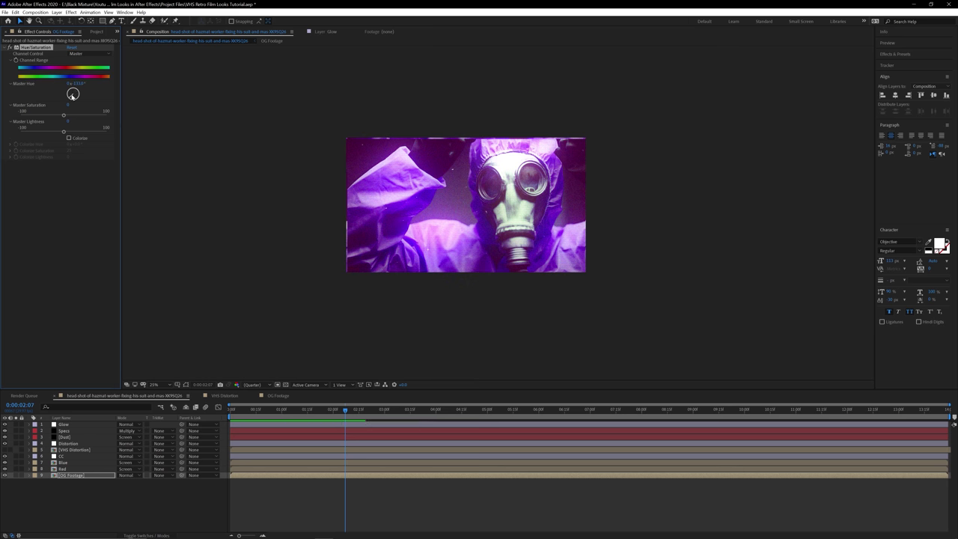
Step: Add the gas-mask composition to the render queue and set its output format to QuickTime
click(34, 13)
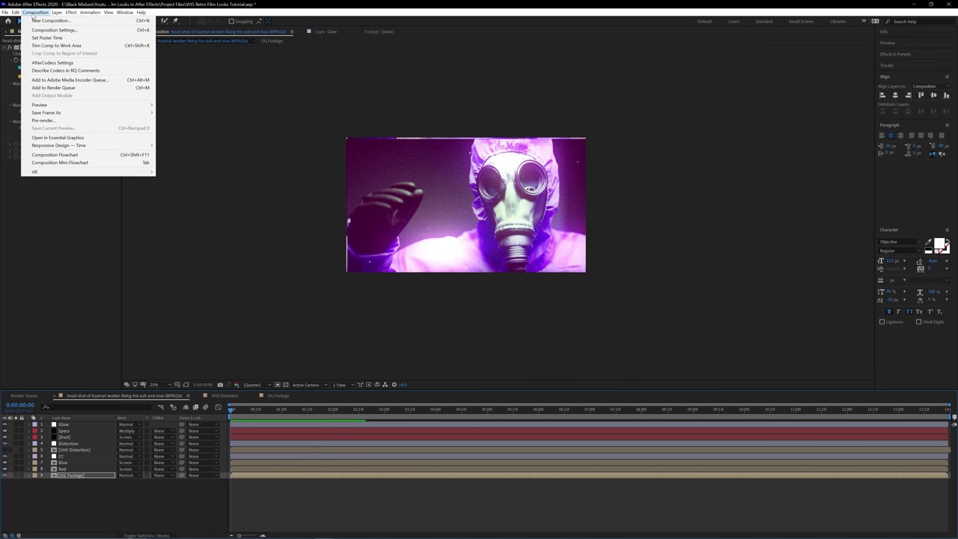
click(49, 87)
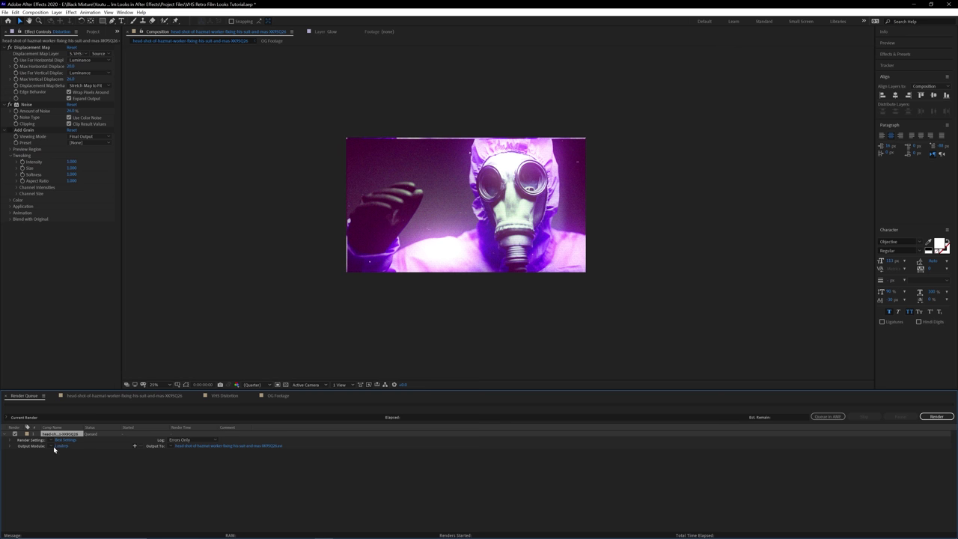
click(62, 445)
click(251, 131)
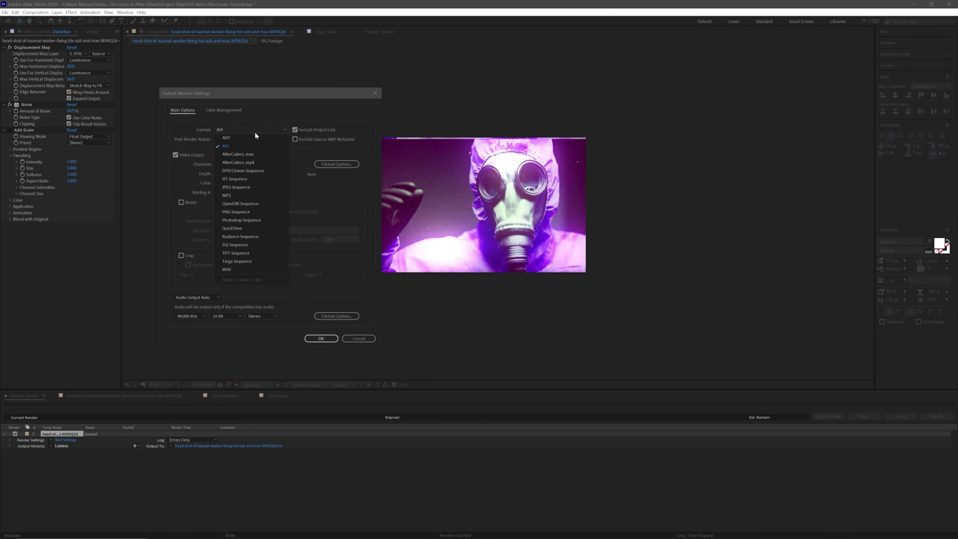
click(251, 228)
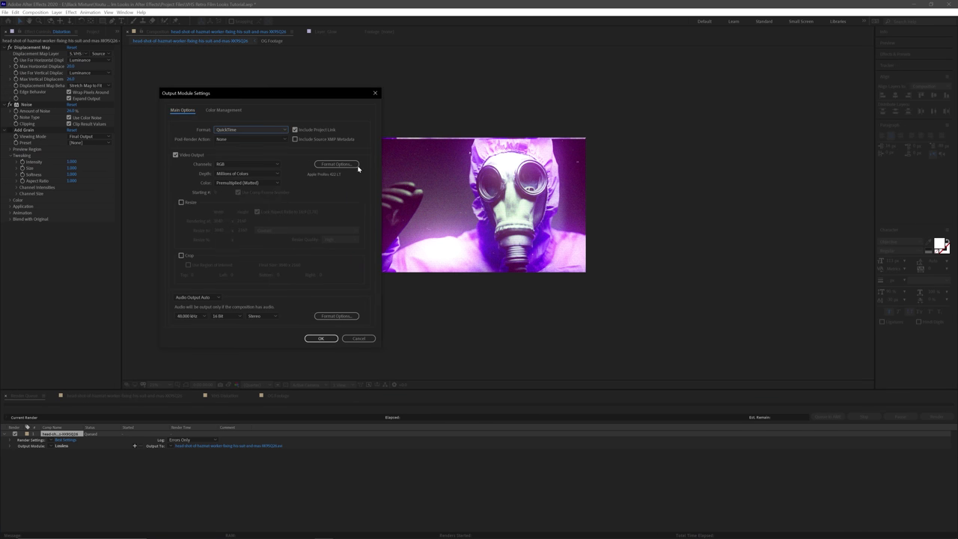
Step: Check that the QuickTime video codec is Apple ProRes 422 LT, accept the output module settings, and start the render
click(338, 165)
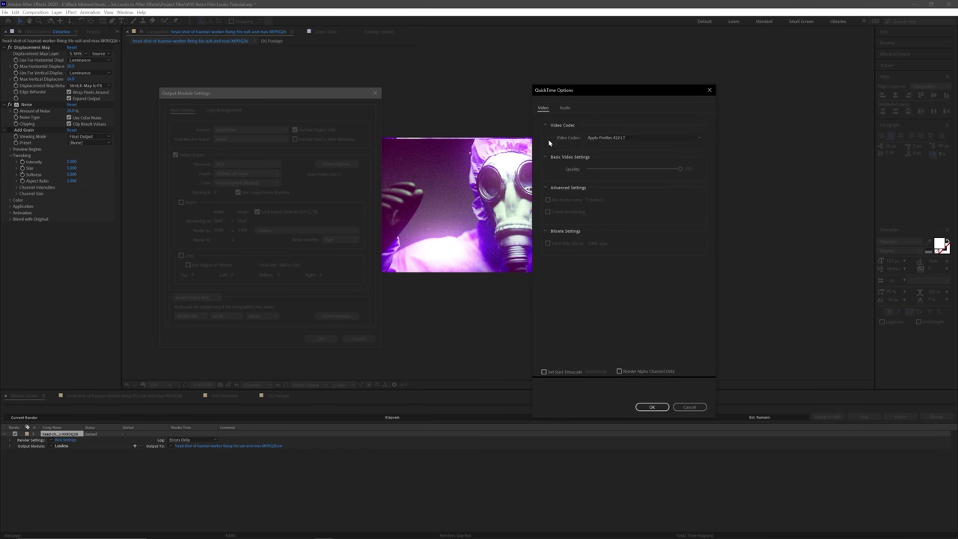
click(650, 407)
click(317, 338)
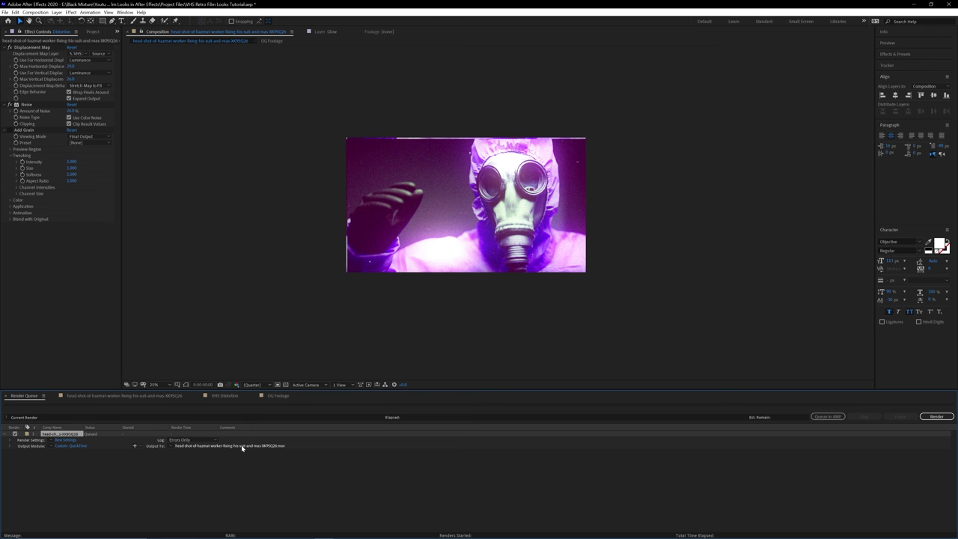
click(936, 416)
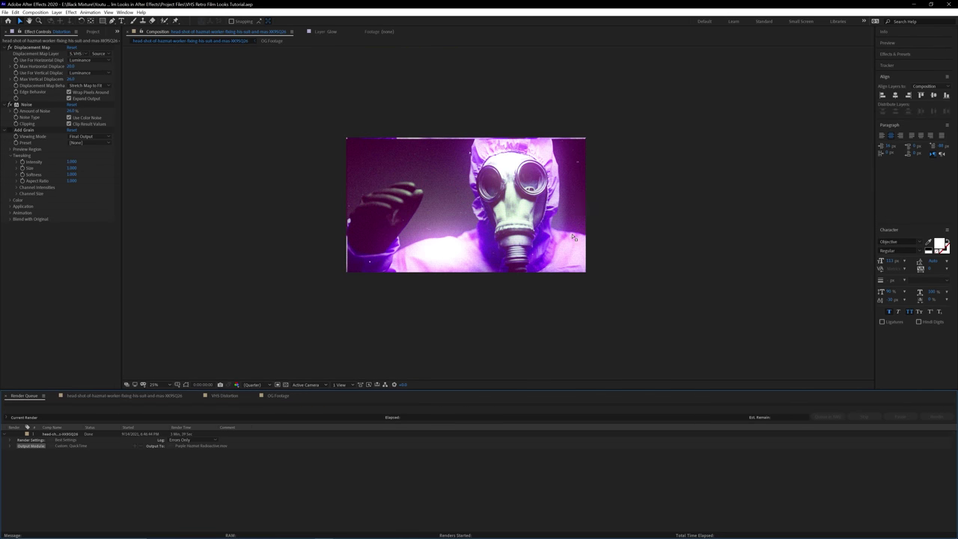
Step: Open the render's Exports folder from its output module details and play Purple Hazmat Radioactive.mov
key(period)
click(10, 446)
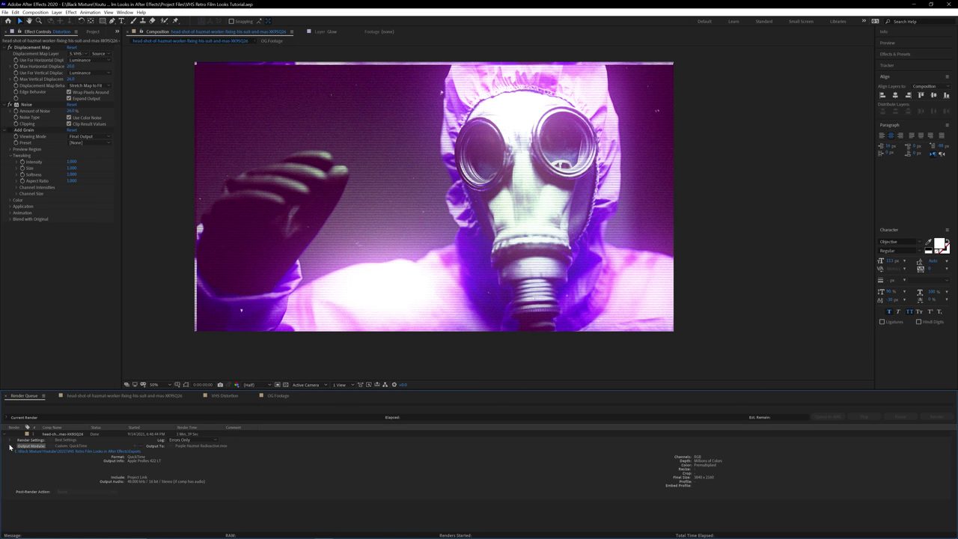
click(36, 452)
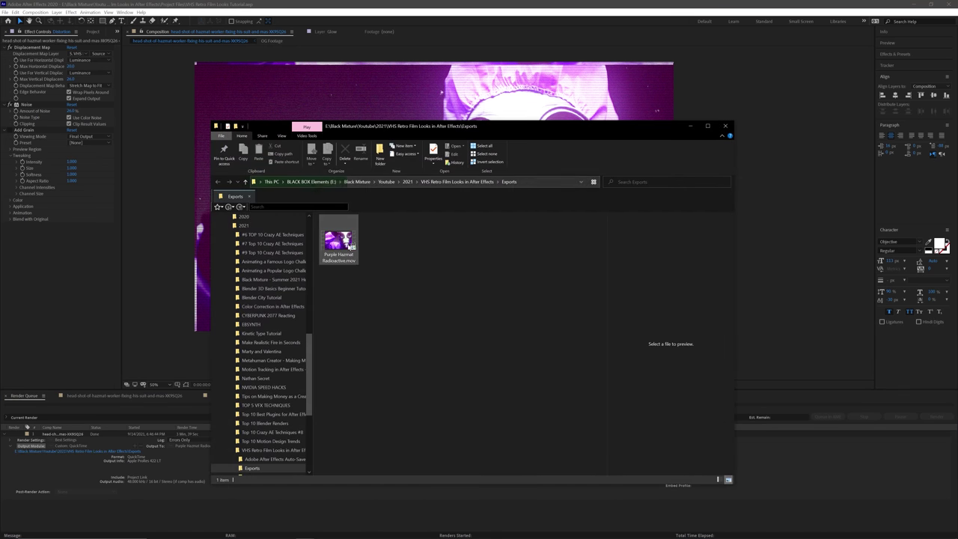
click(341, 238)
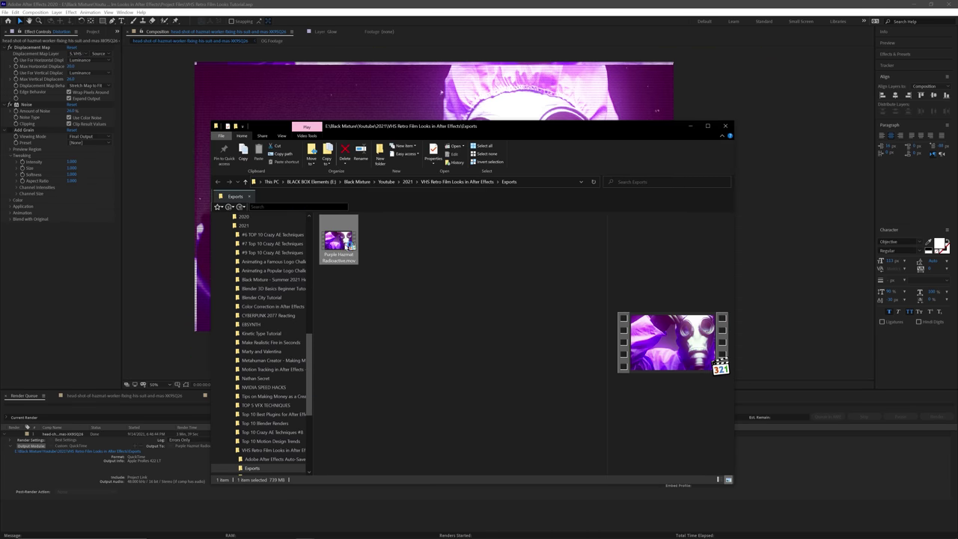
double_click(340, 241)
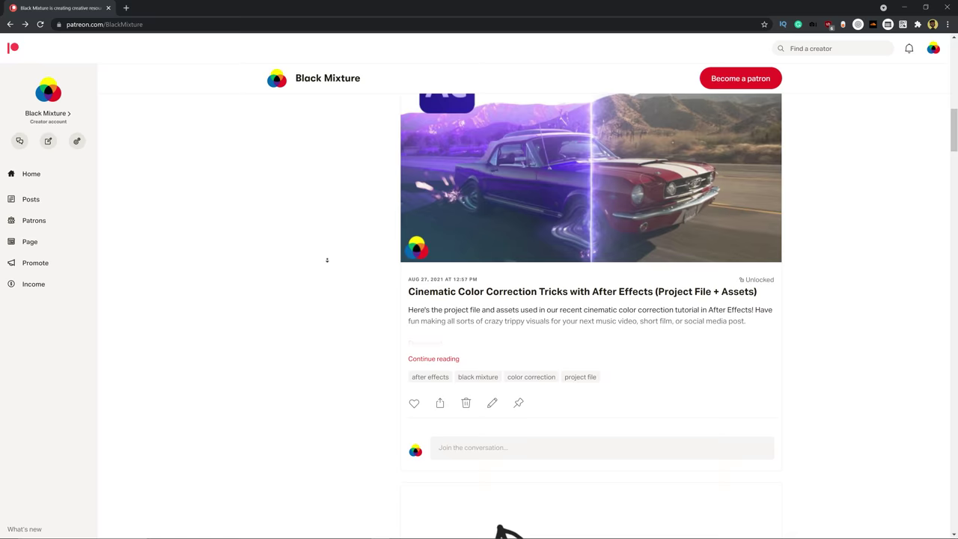
Step: Switch to the browser and look through the posts on the Black Mixture Patreon page
scroll(327, 283, down, 10)
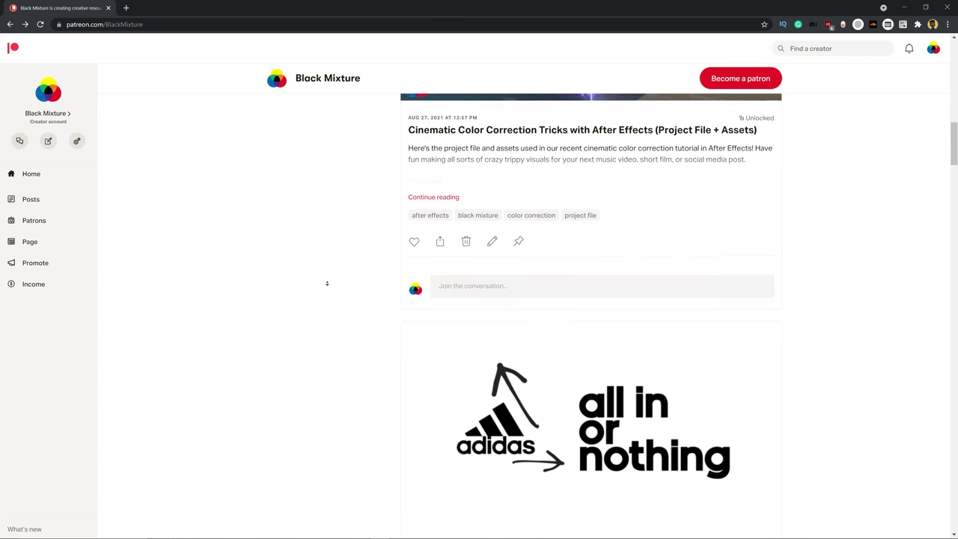
scroll(327, 283, down, 4)
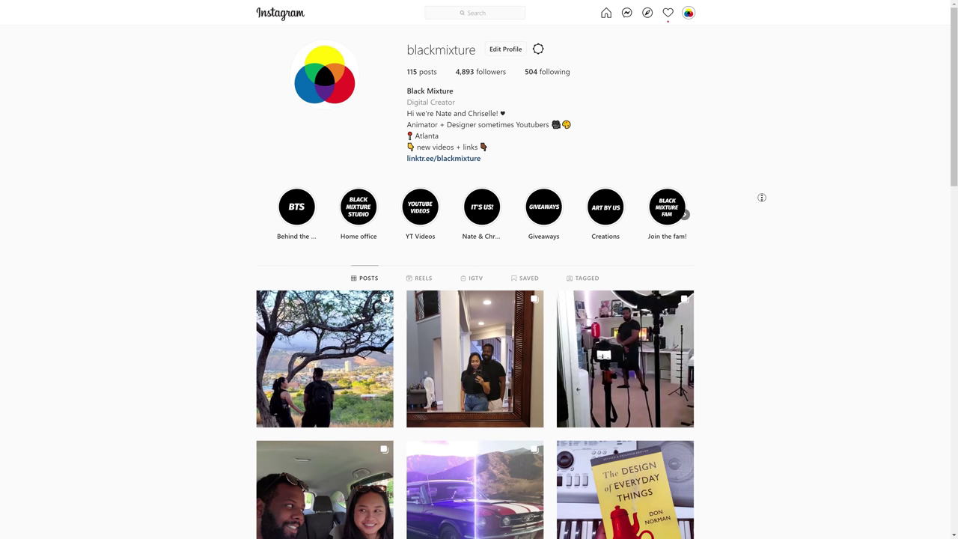
Step: Browse the blackmixture Instagram profile, playing the Hawaii summer reel with sound and viewing the mirror photo post
scroll(479, 300, down, 2)
click(325, 210)
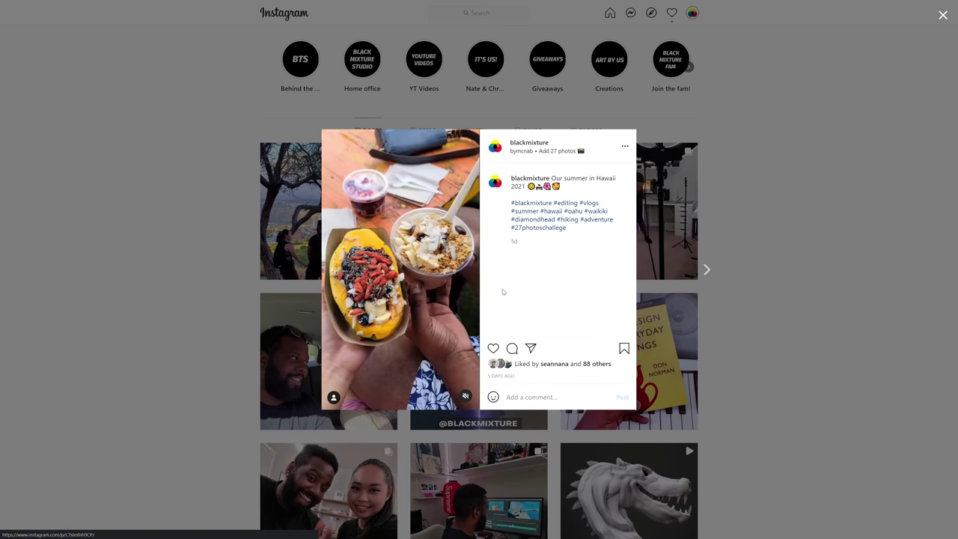
click(472, 314)
click(471, 315)
click(465, 396)
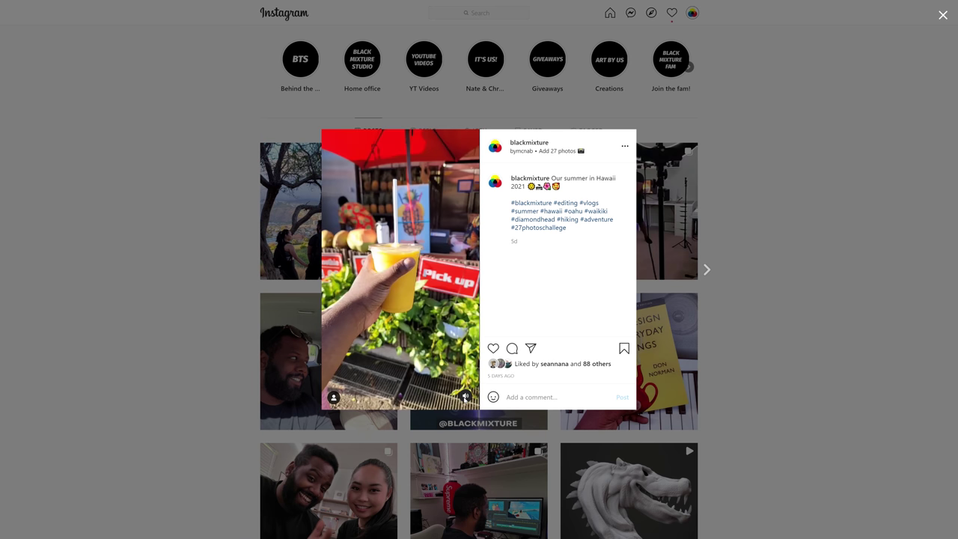
right_click(464, 398)
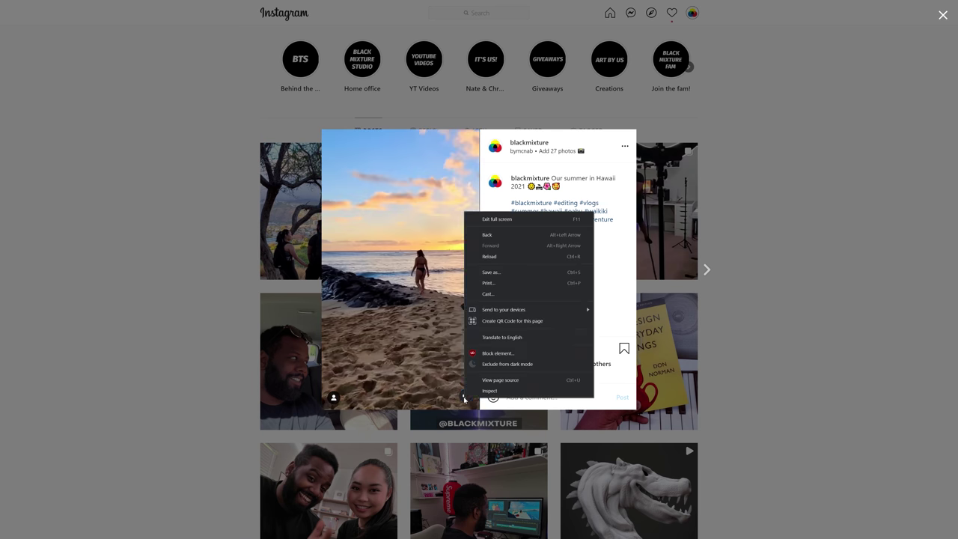
key(Escape)
click(788, 297)
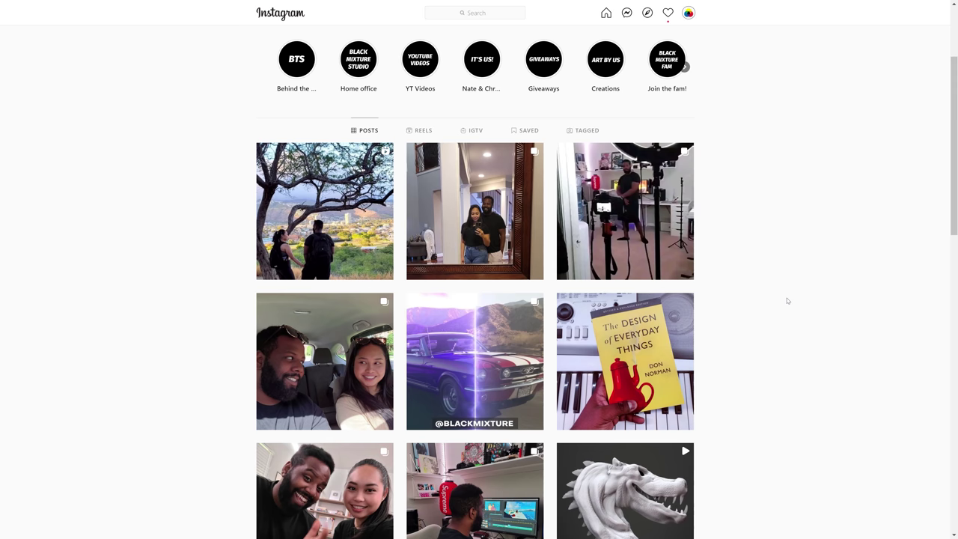
click(426, 238)
click(530, 268)
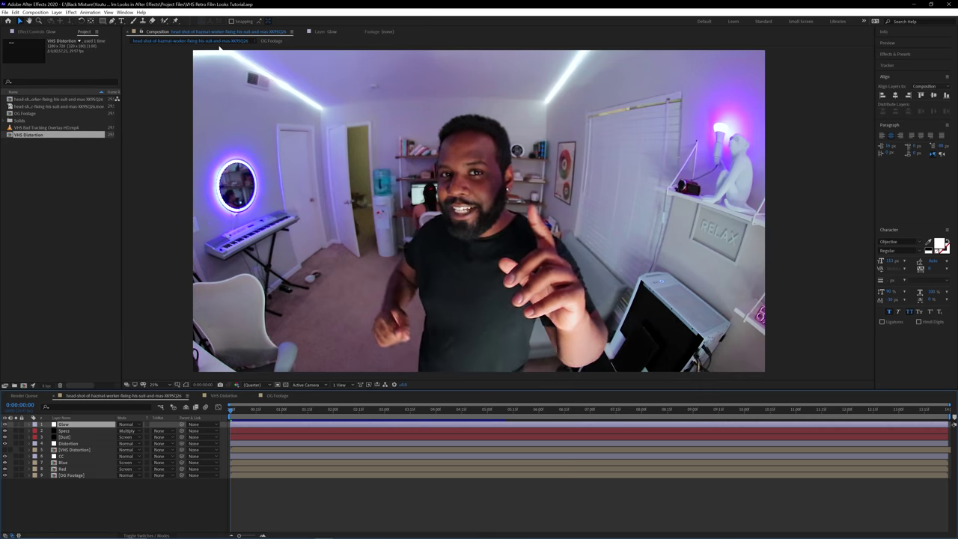